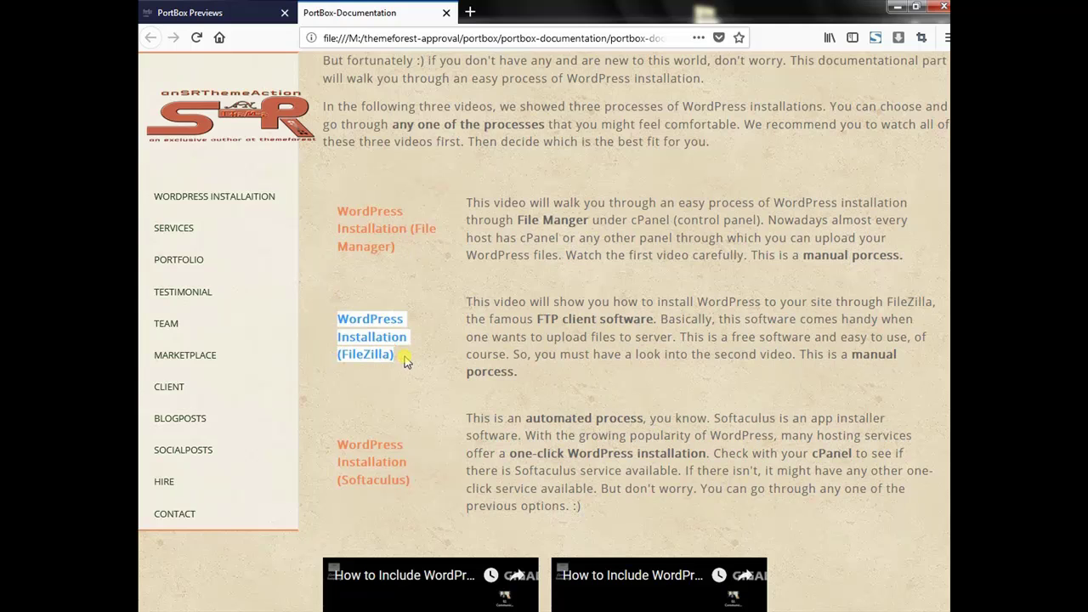
Highlight the Softaculus and File Manager WordPress installation titles in the PortBox documentation.
left_click_drag(312, 434, 415, 481)
left_click(419, 446)
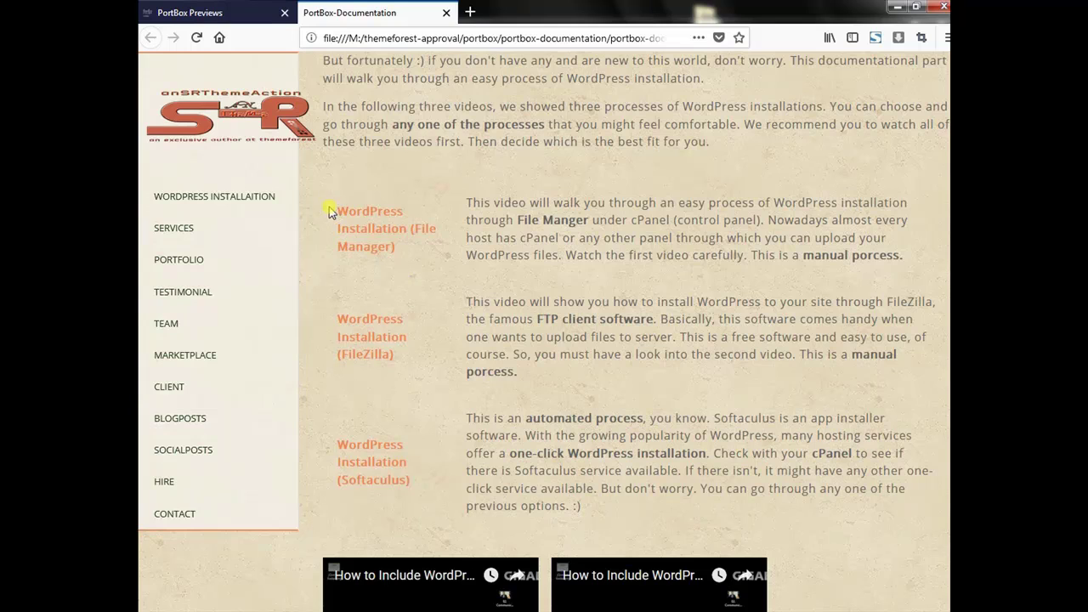
left_click_drag(330, 213, 408, 252)
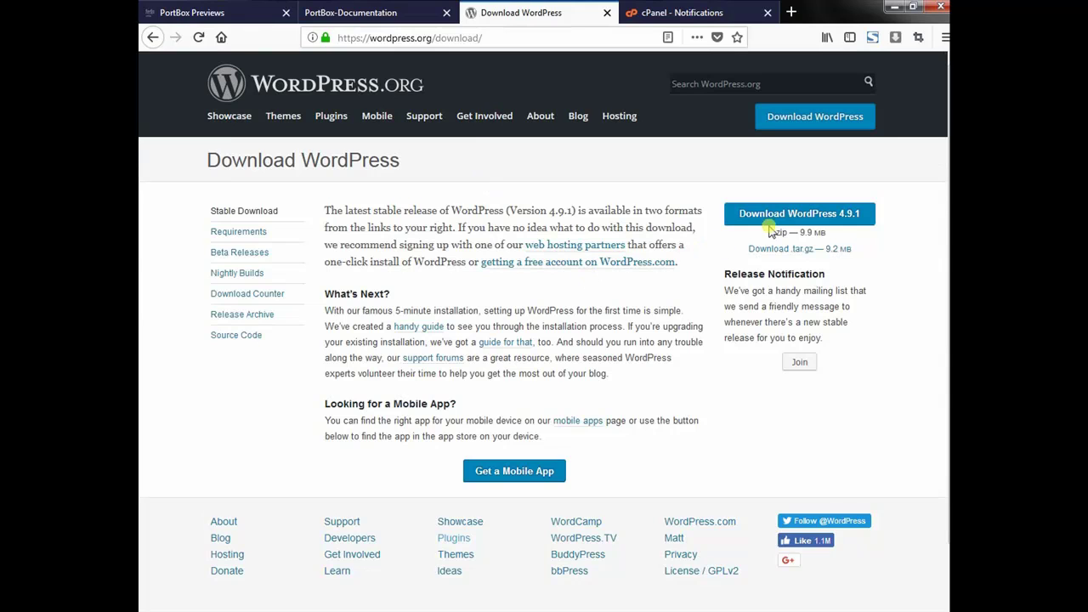
Examine the WordPress download page's address, wordpress.org/download/, highlighting its download part.
left_click(497, 39)
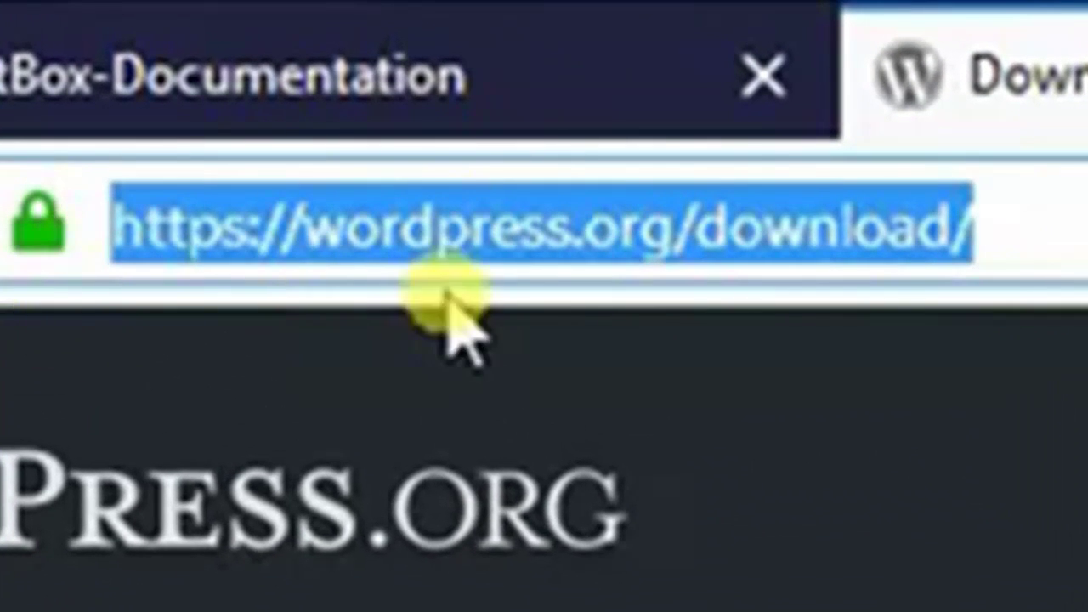
left_click(450, 223)
double_click(450, 223)
double_click(741, 226)
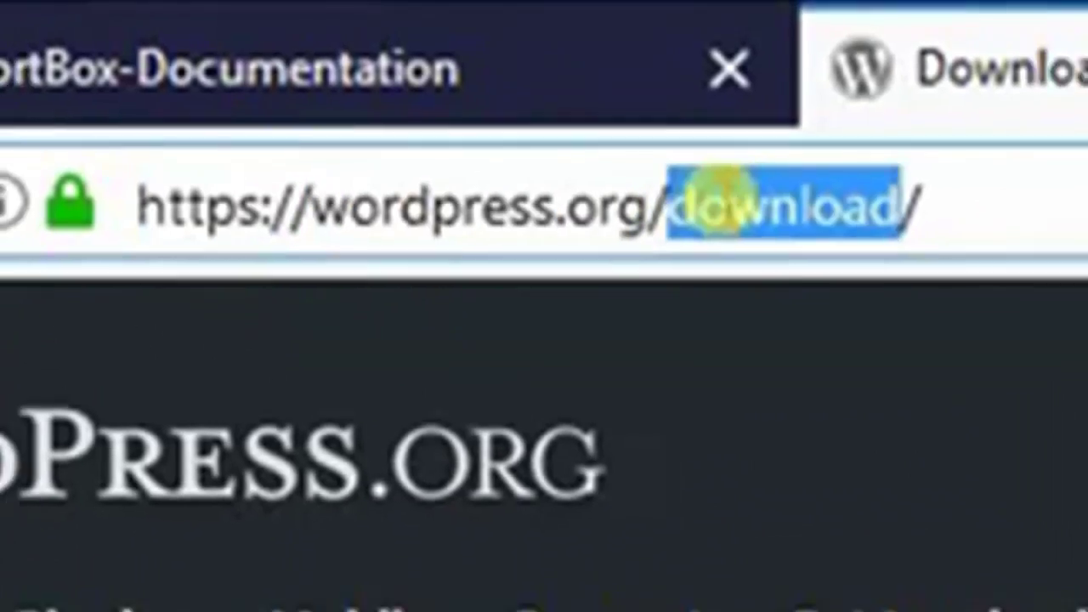
left_click(526, 39)
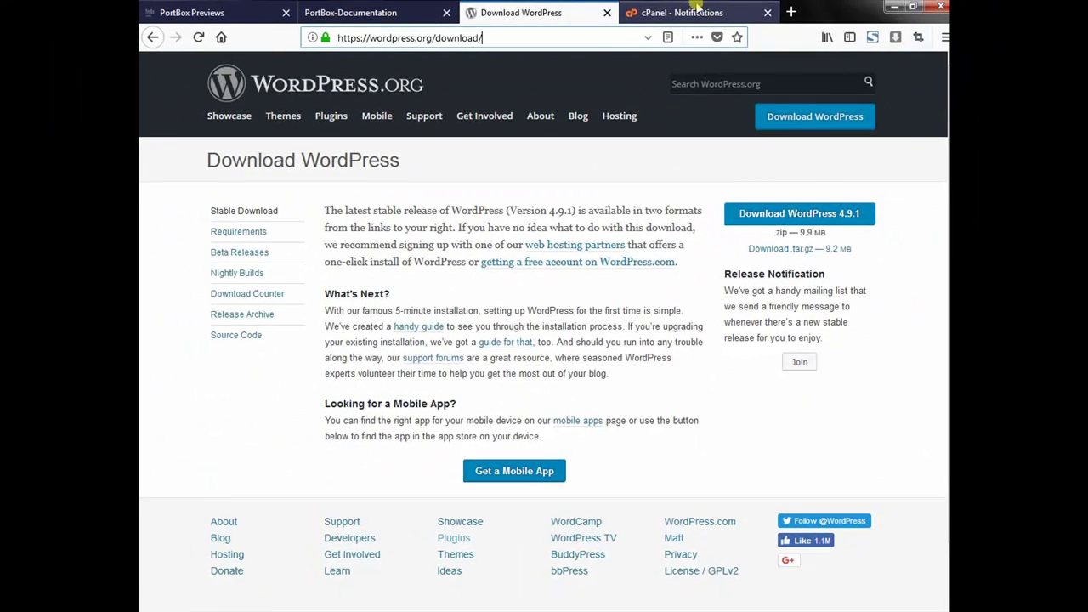
Switch to the cPanel main page and open MySQL Databases in a separate browser tab.
left_click(695, 12)
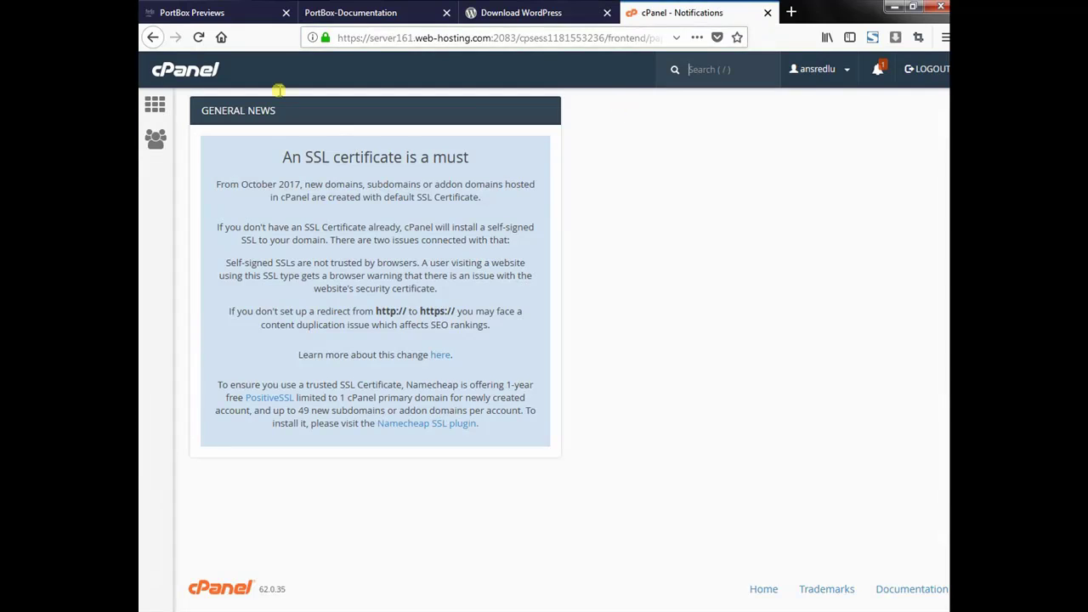
left_click(170, 83)
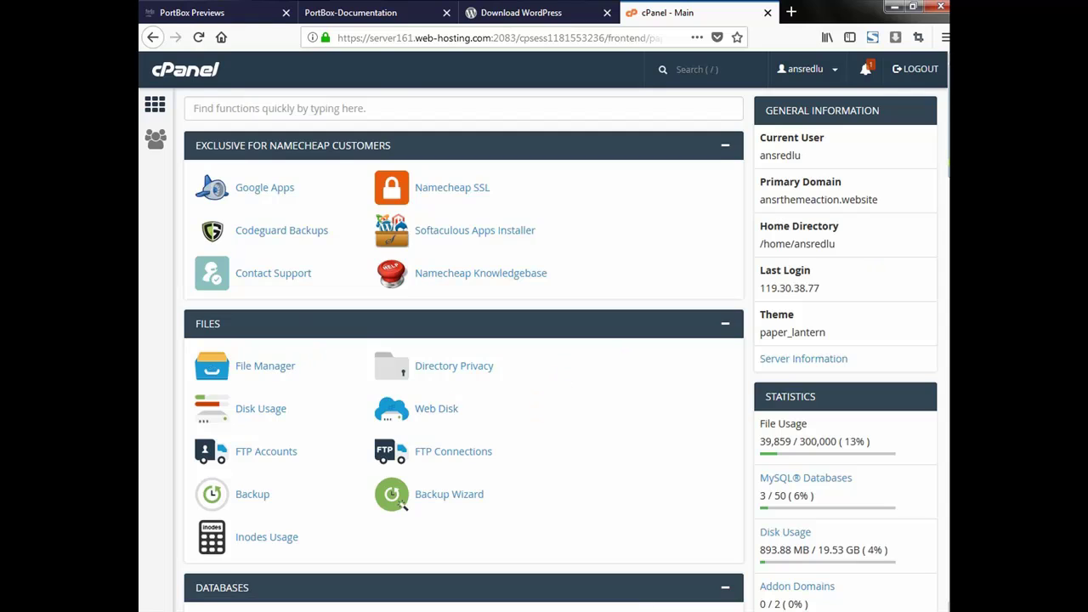
scroll(544, 306, "down", 4)
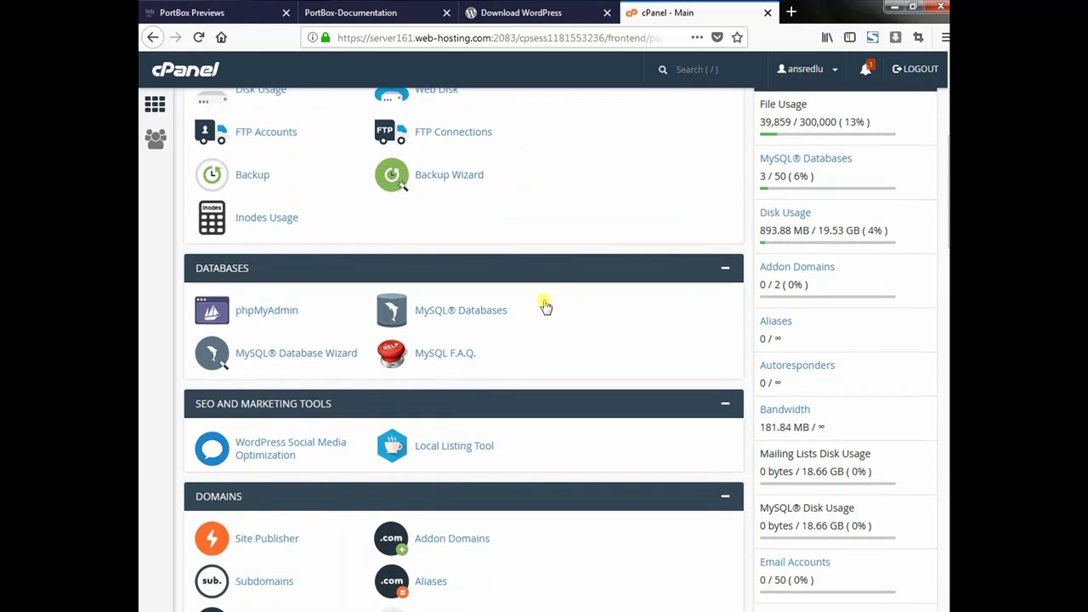
left_click(470, 321, "ctrl")
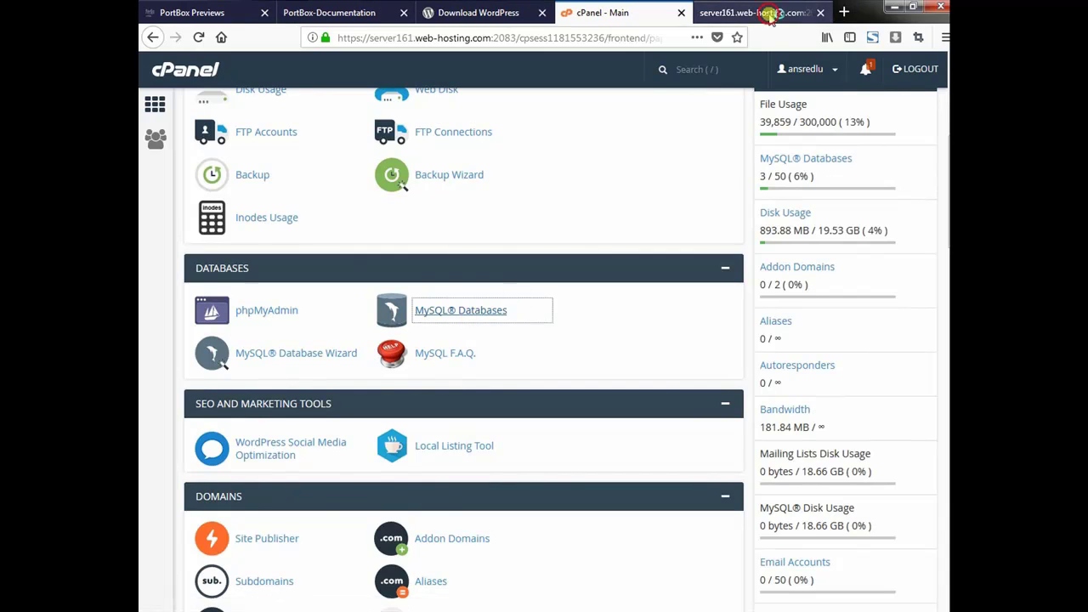
left_click(771, 14)
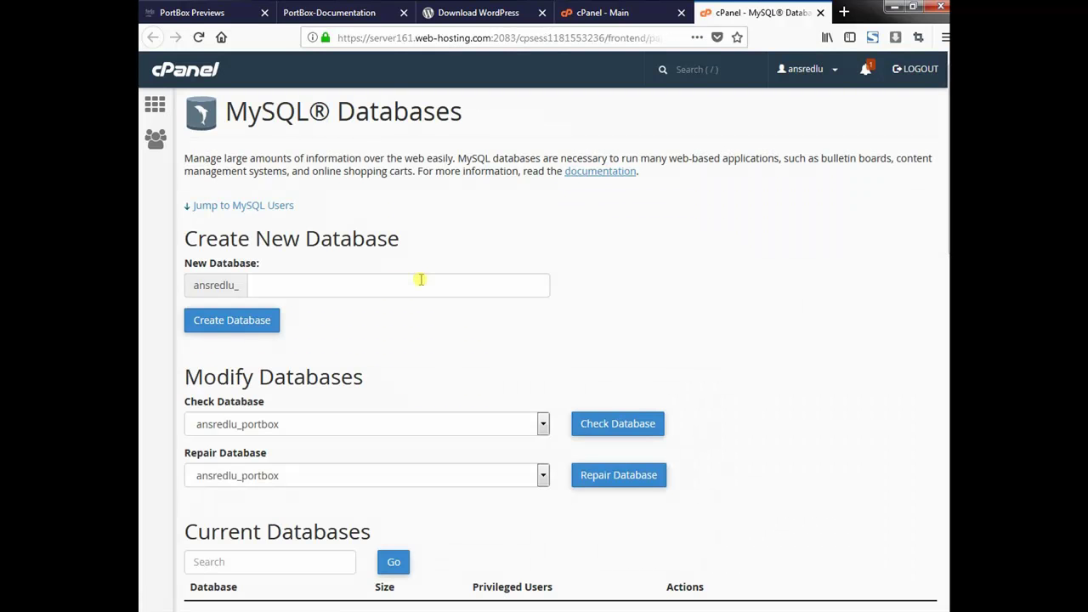
Create a new MySQL database named portdoc and return to the MySQL Databases page.
left_click(418, 276)
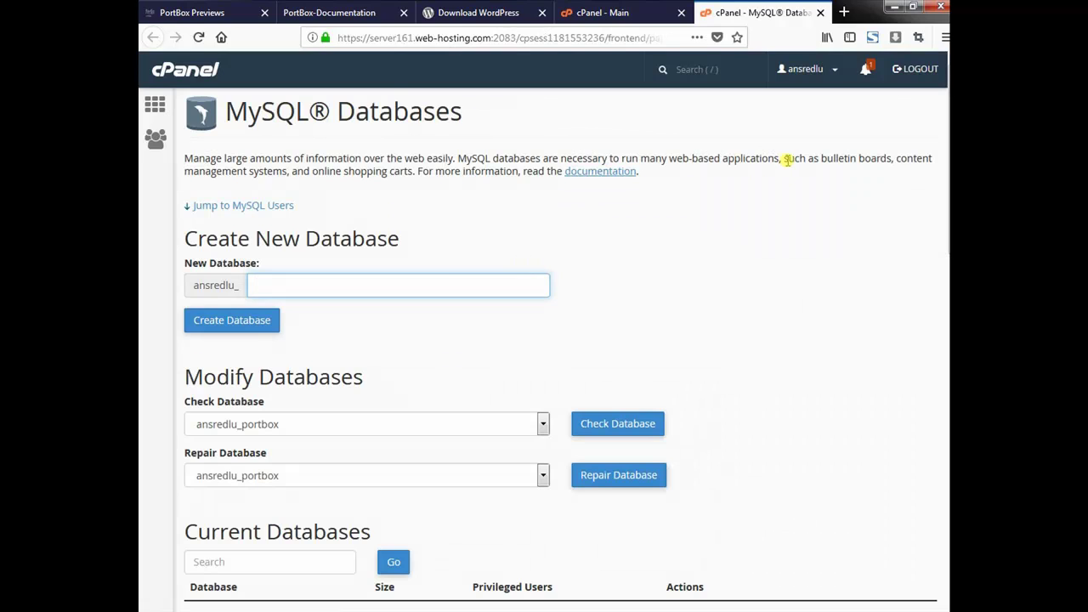
type("port")
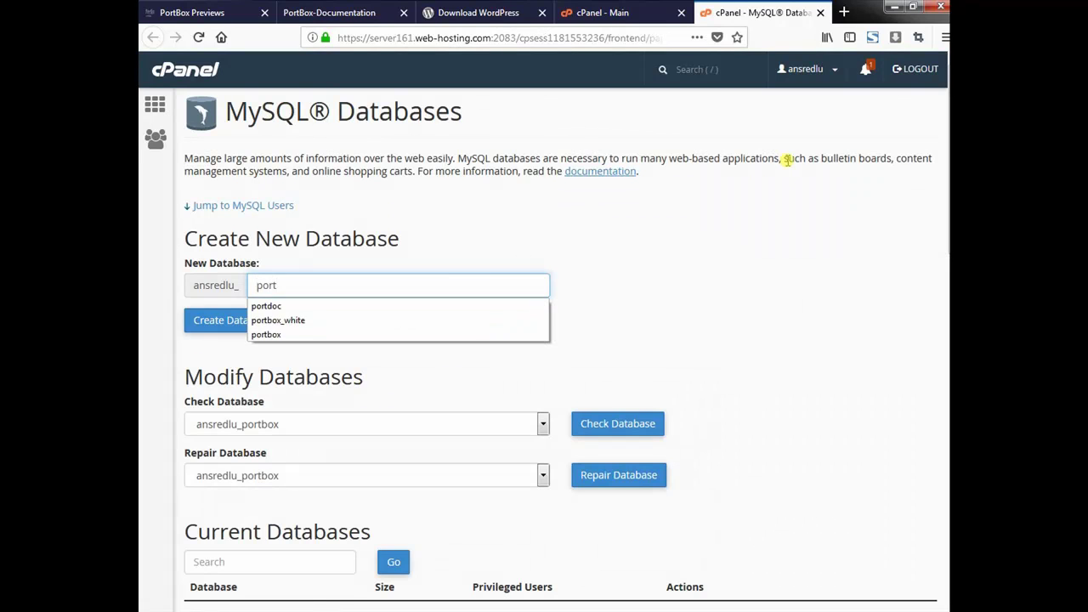
type("doc")
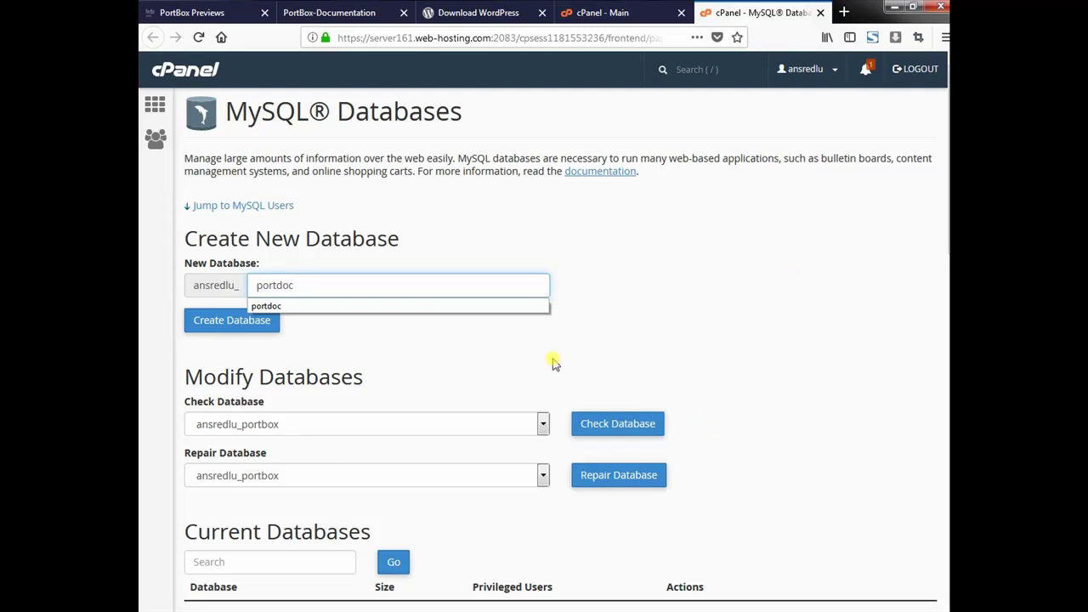
left_click(277, 326)
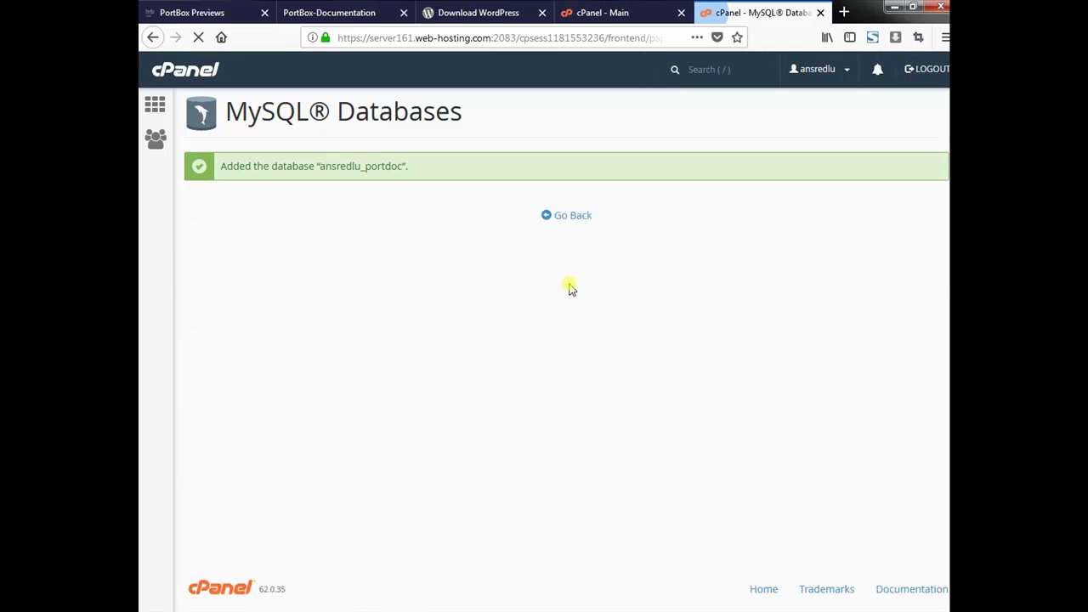
left_click(573, 217)
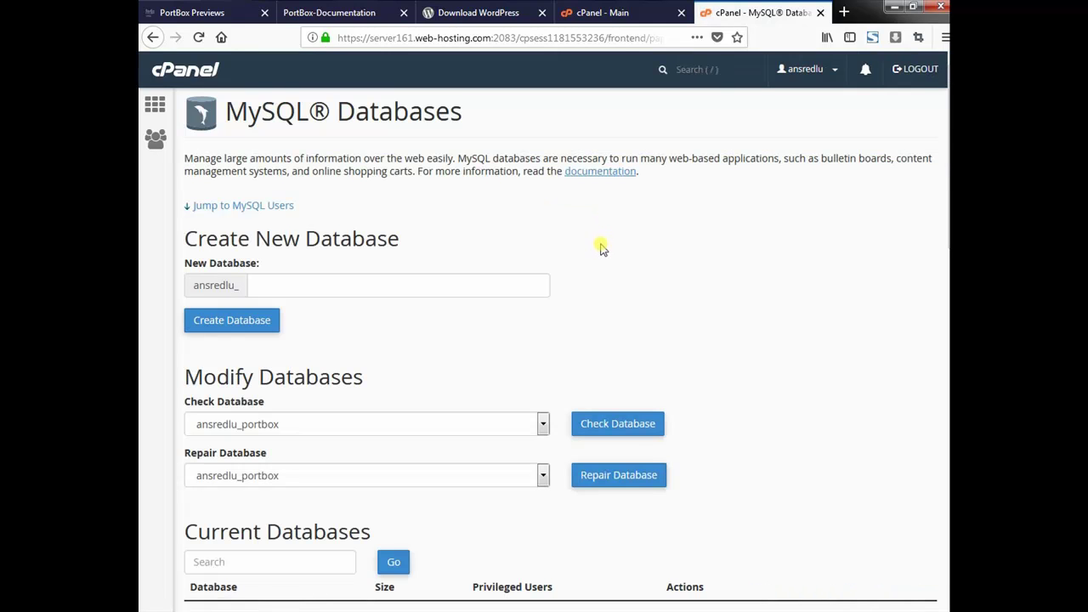
Enter portdoc as the username for a new MySQL user.
scroll(625, 255, "down", 10)
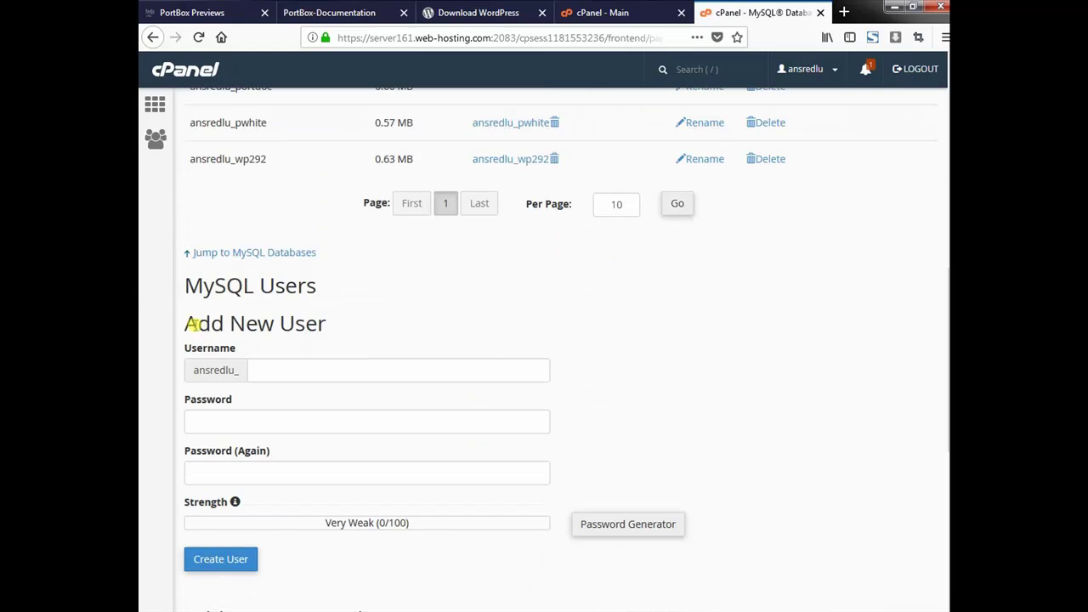
left_click_drag(186, 323, 354, 332)
left_click(279, 376)
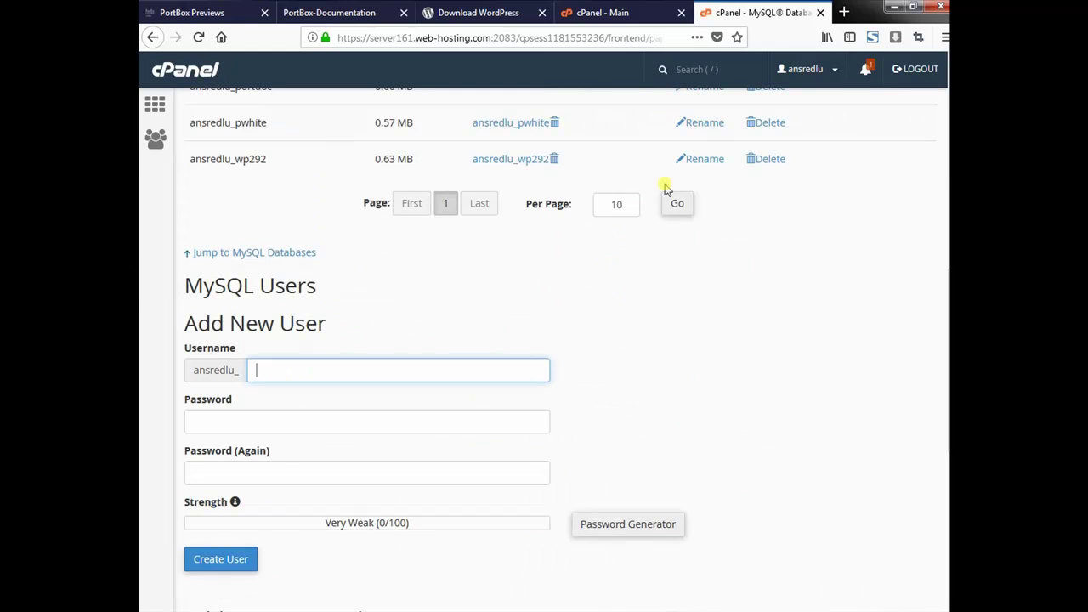
type("p")
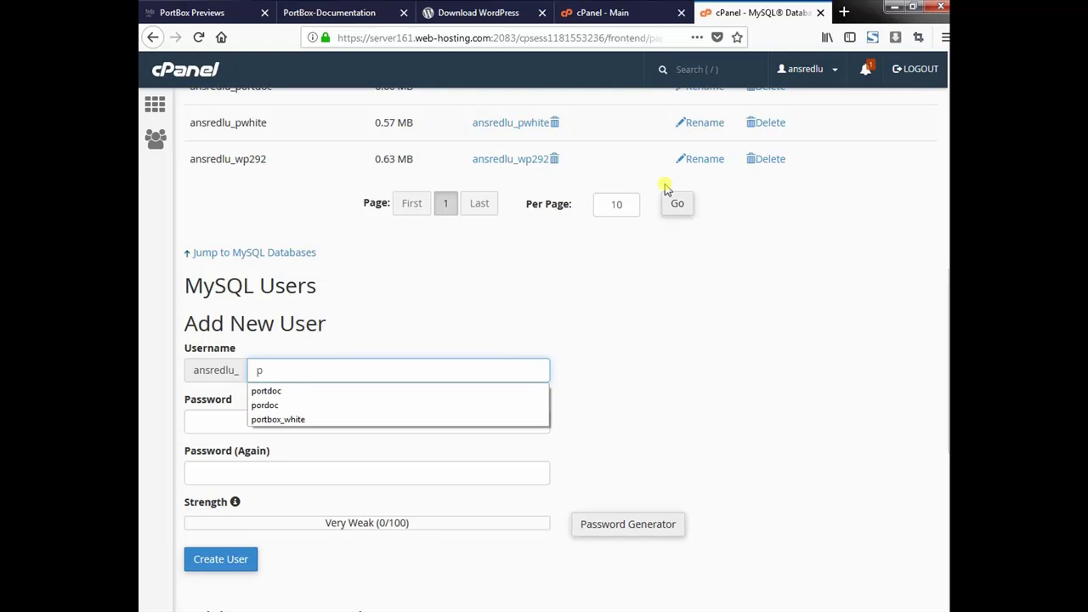
type("ortdoc")
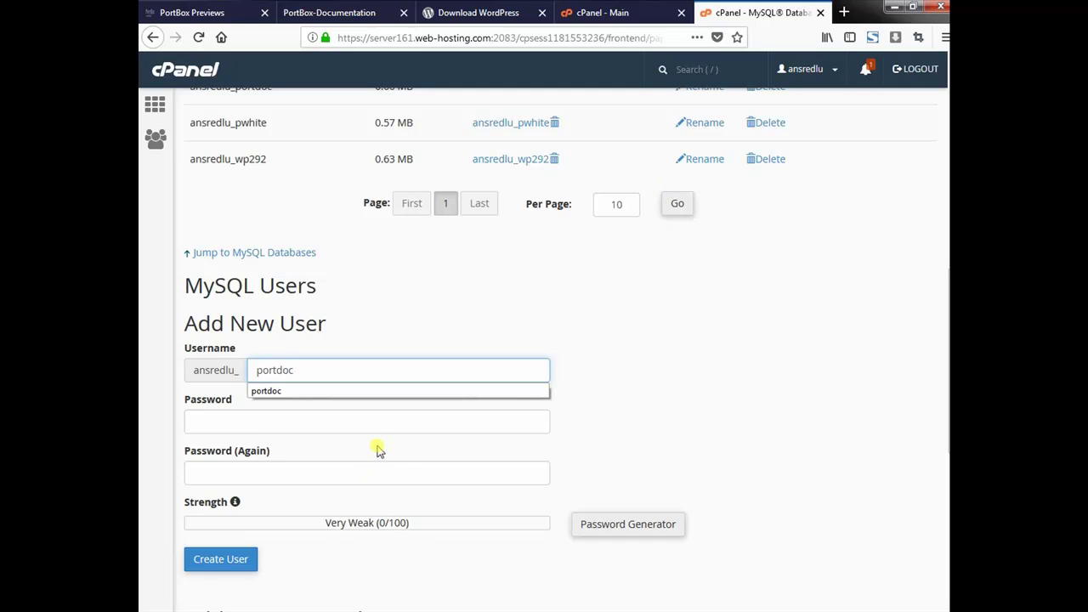
Copy the prepared database password from the Notepad notes and cancel the password generator.
left_click(404, 427)
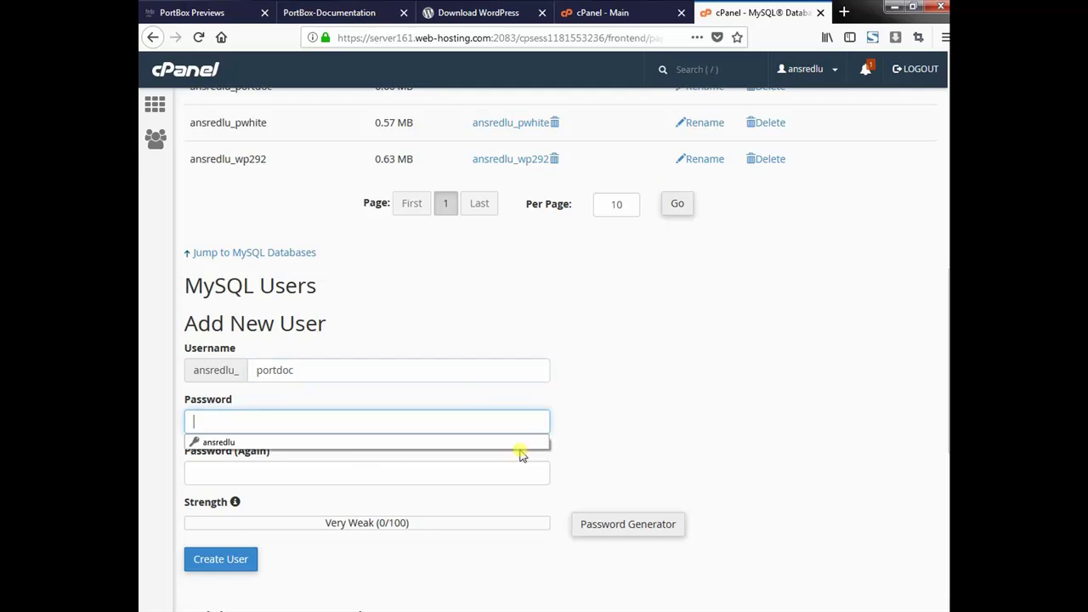
left_click(603, 528)
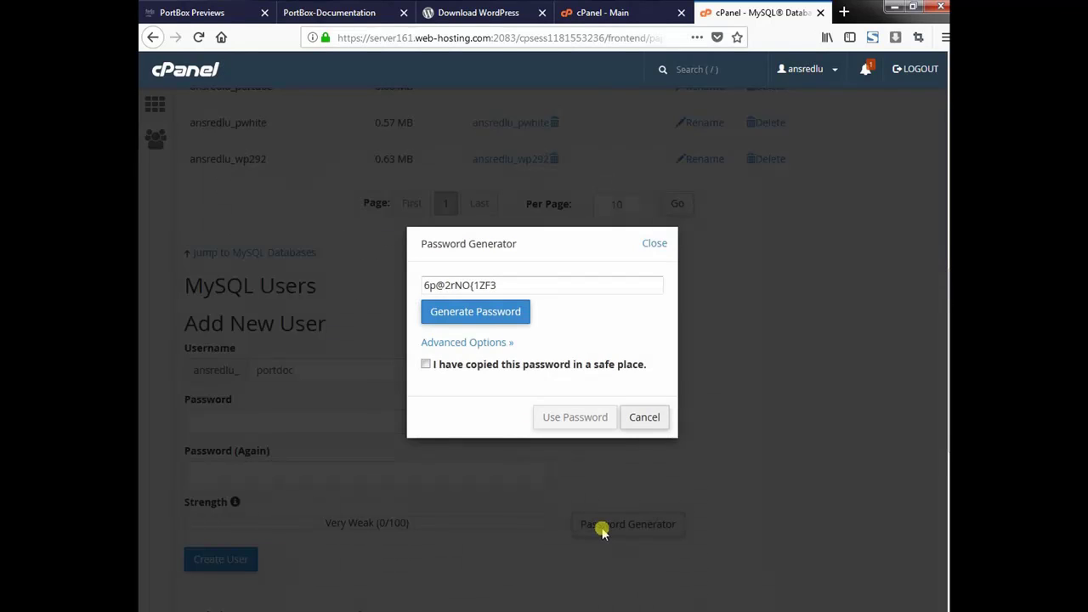
key("alt+Tab")
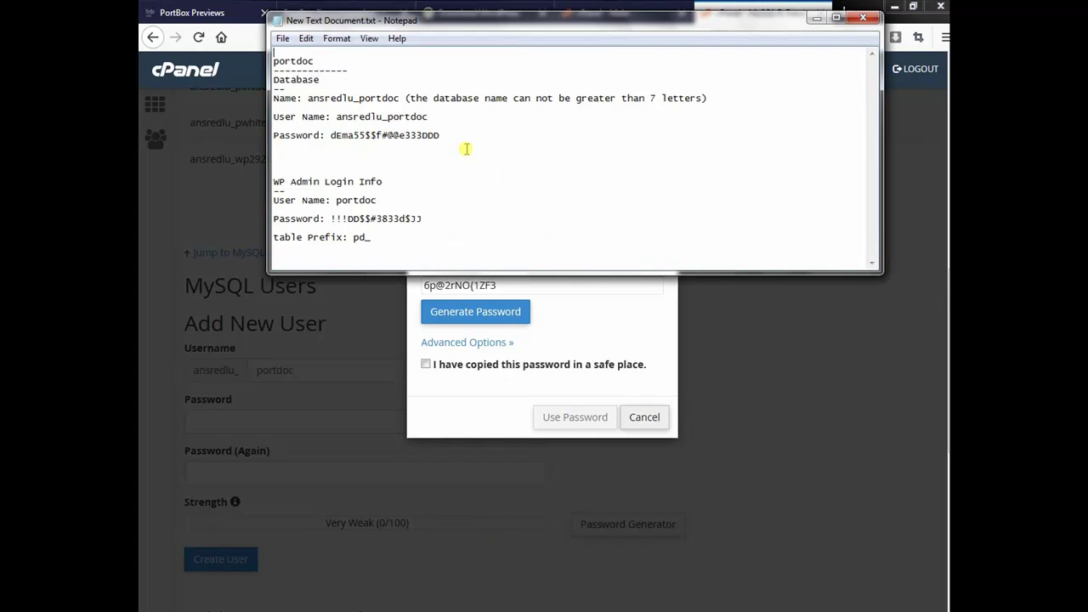
left_click_drag(444, 138, 330, 136)
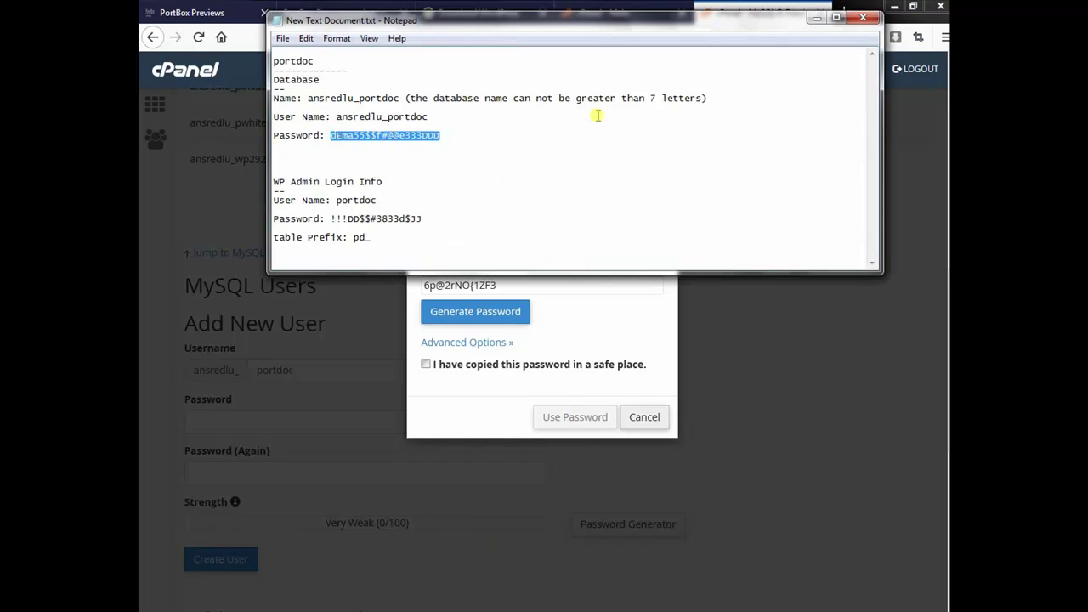
left_click(323, 364)
left_click(644, 416)
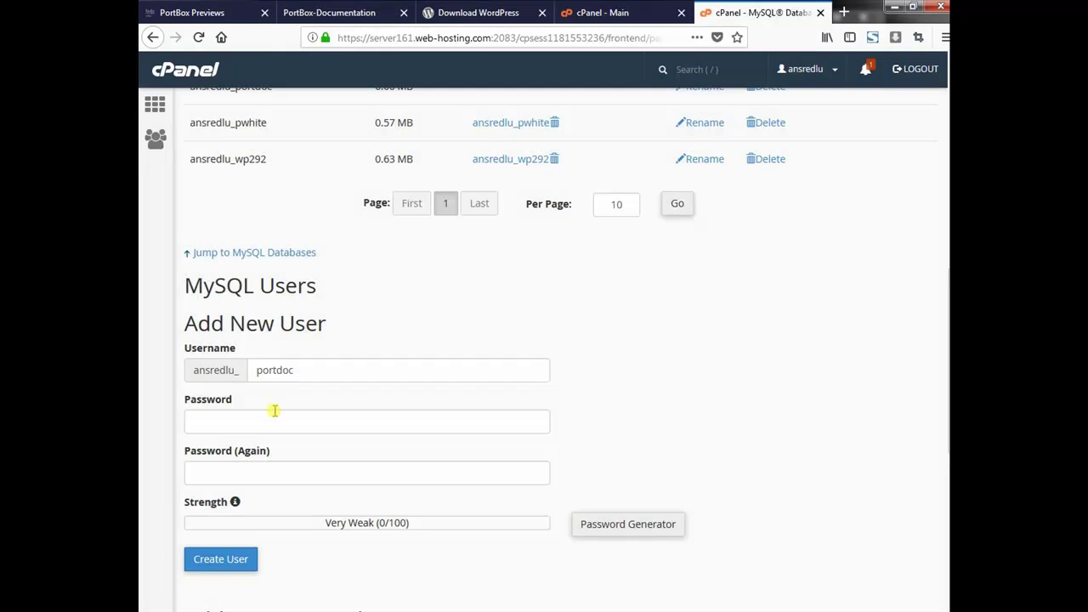
Paste the copied database password into both password fields for the new MySQL user.
left_click(274, 411)
key("ctrl+v")
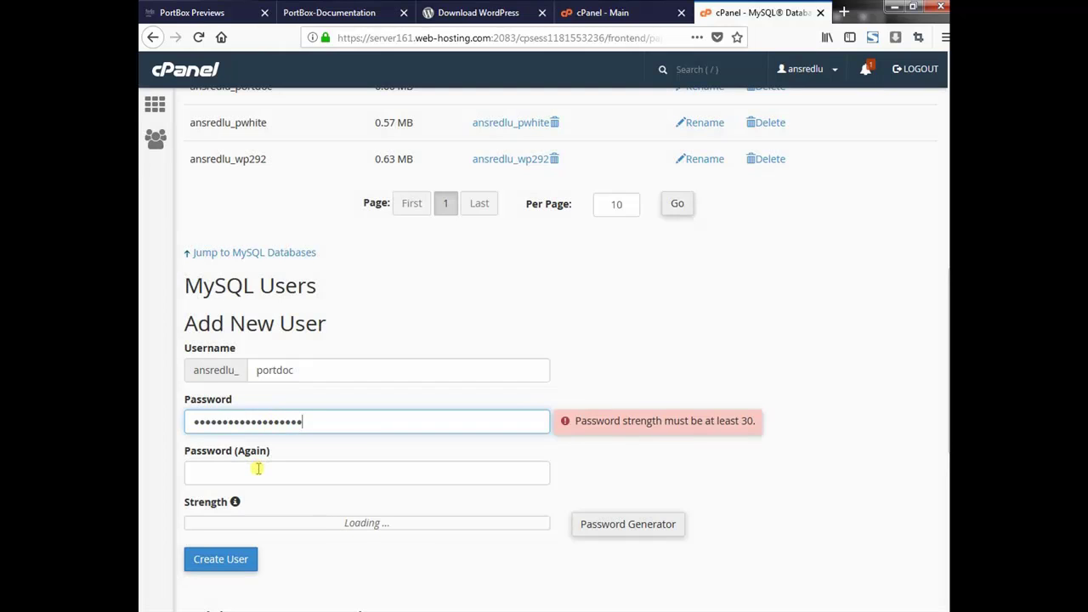
left_click(259, 471)
key("ctrl+v")
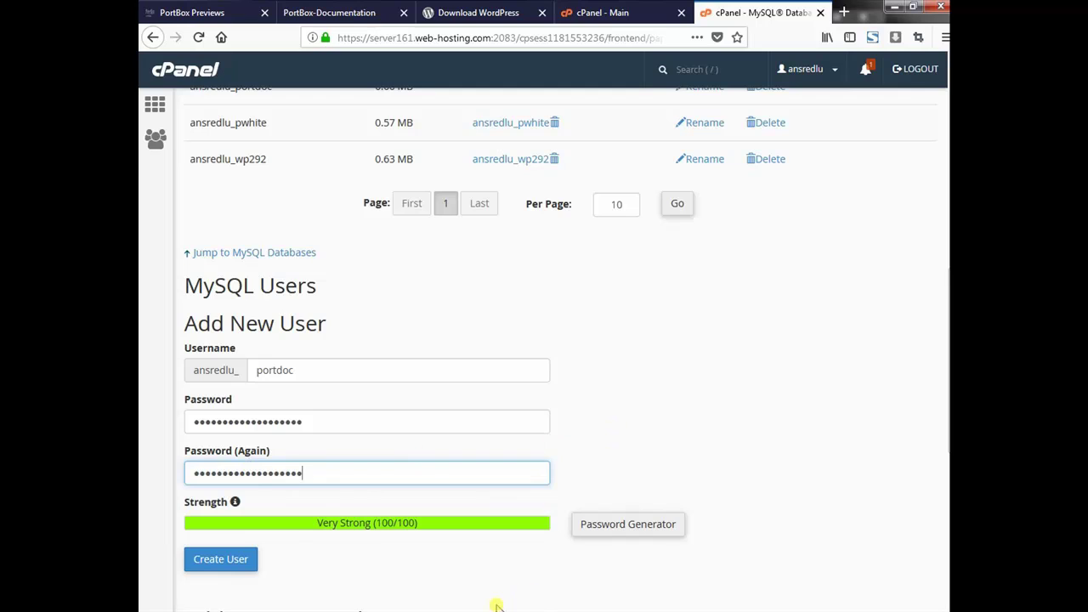
Review the database name, username and password saved in the Notepad notes, and return to the new user form.
mouse_move(466, 611)
key("alt+Tab")
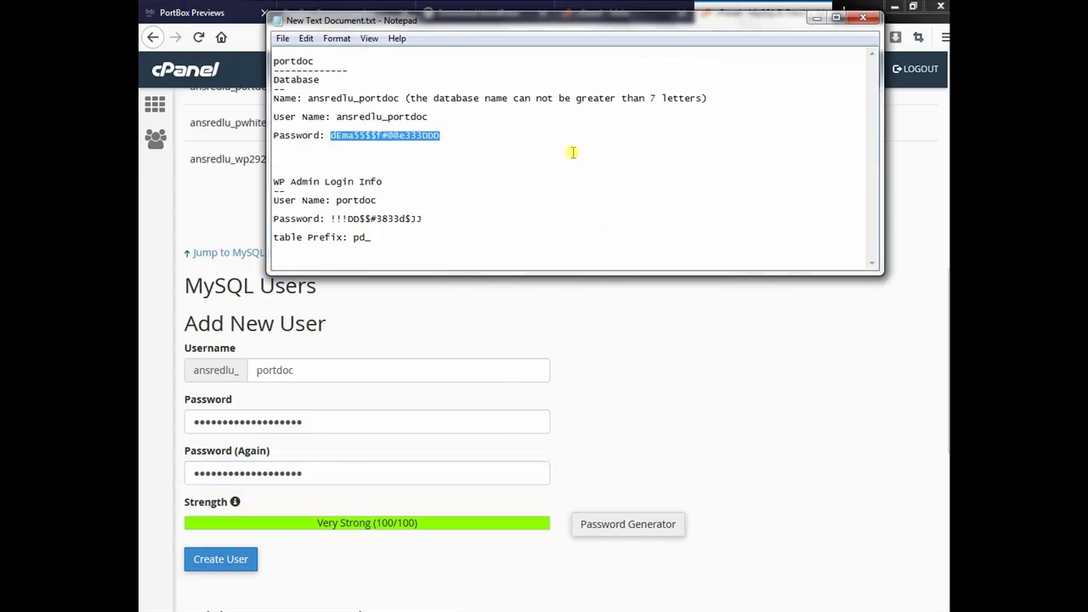
left_click(470, 134)
left_click_drag(471, 133, 336, 81)
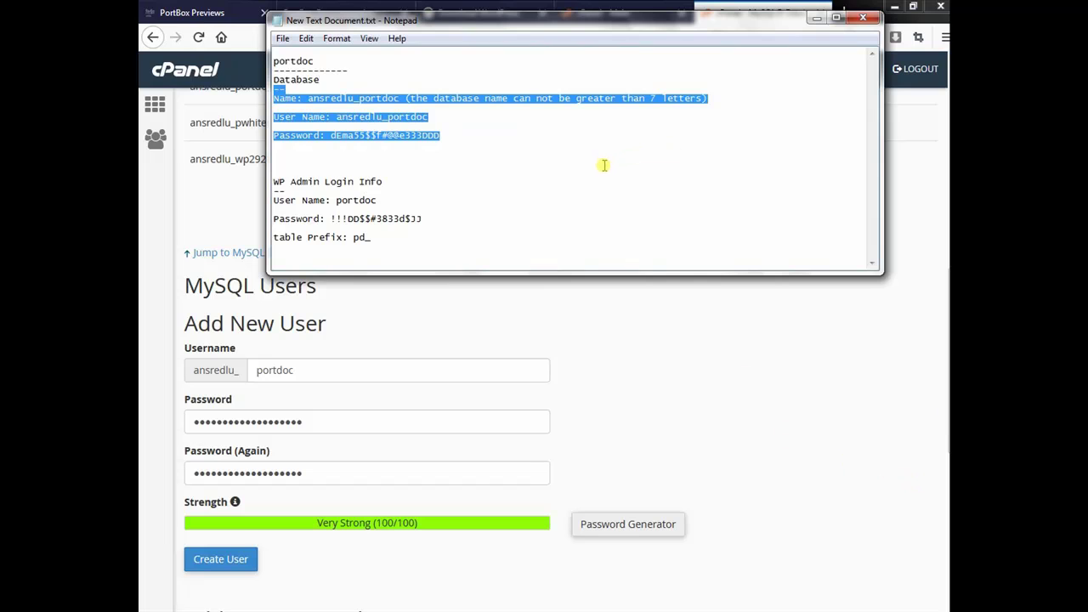
left_click(458, 139)
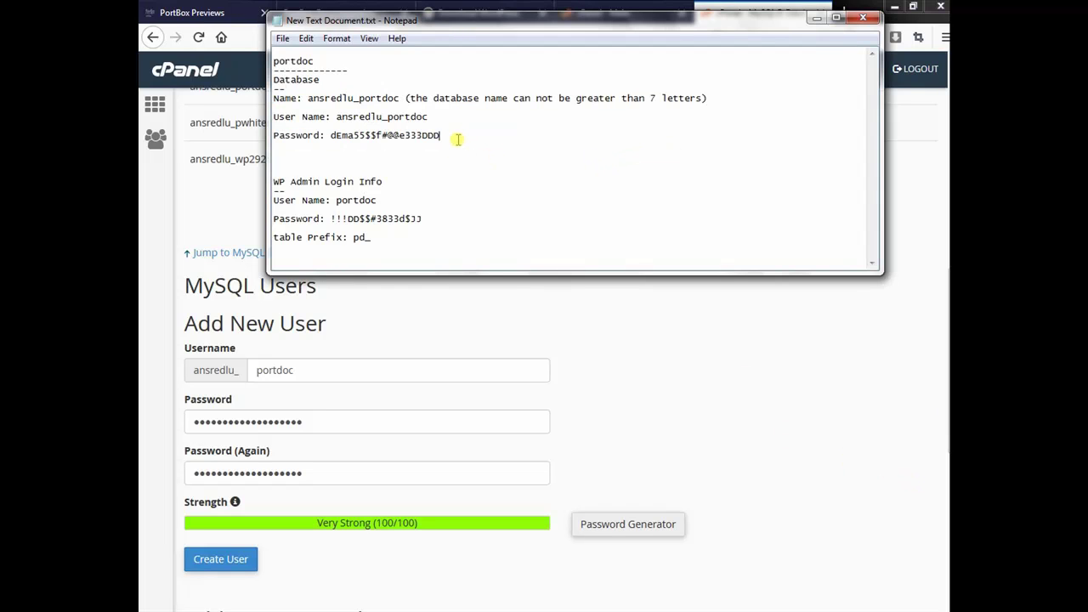
left_click(150, 240)
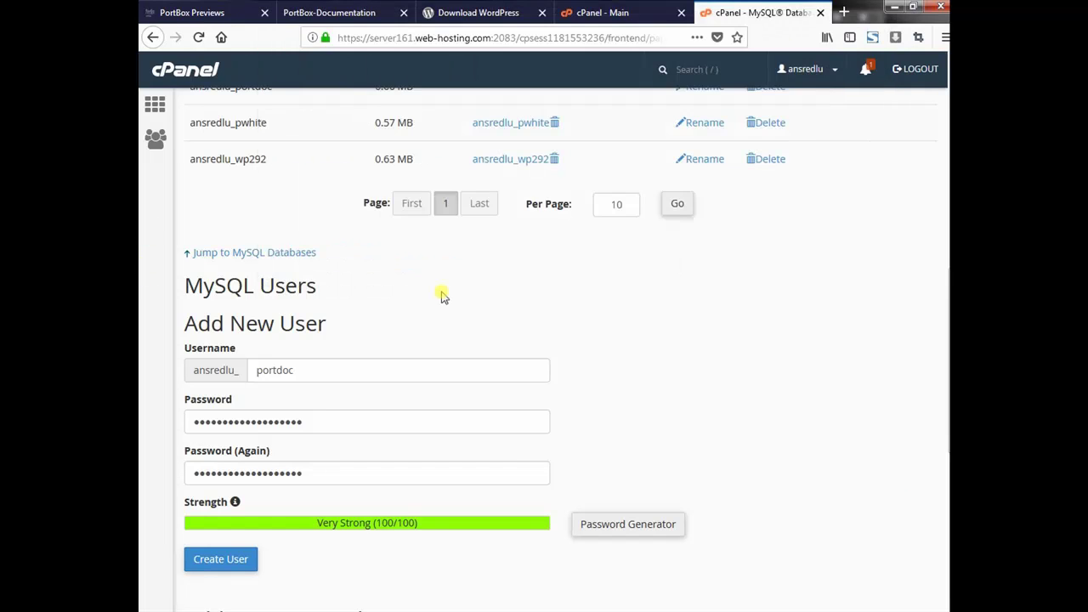
Compare the account prefix of the new database field with the prefixes on the database name and username in the Notepad notes.
left_click(253, 253)
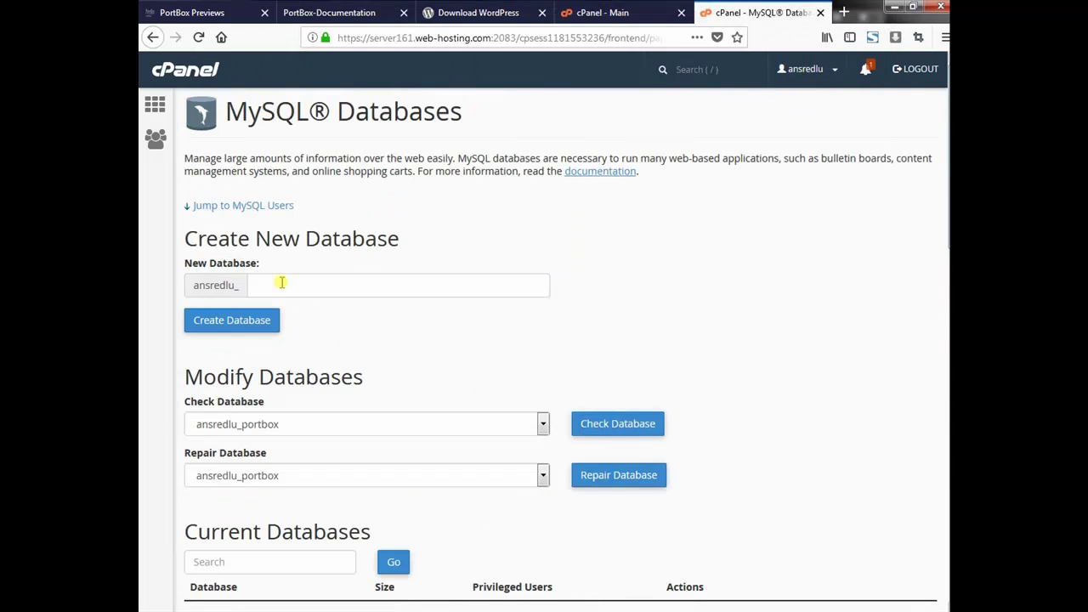
left_click_drag(223, 285, 190, 284)
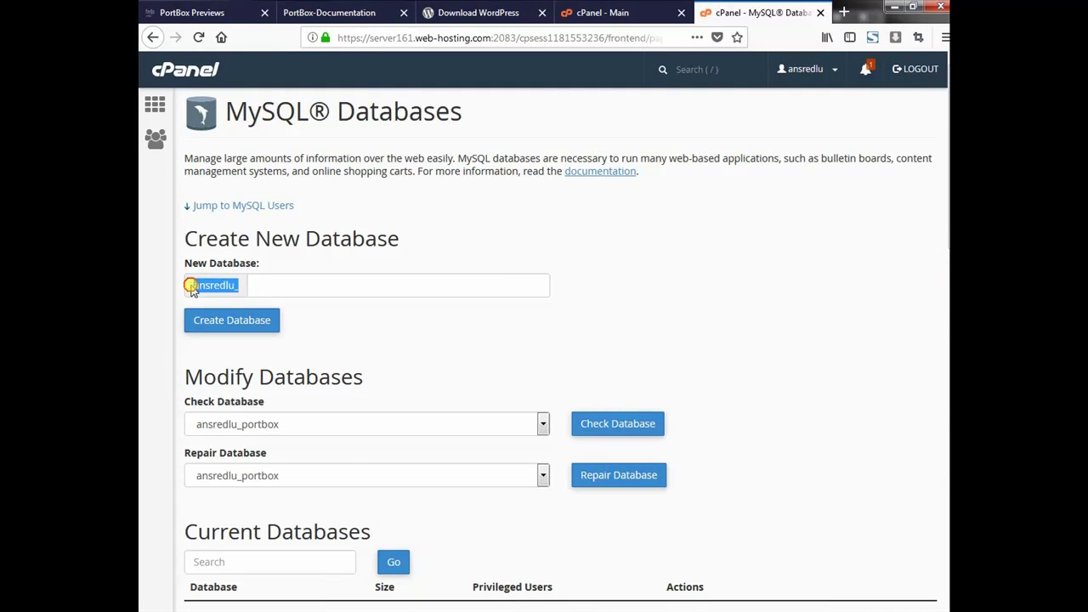
key("alt+Tab")
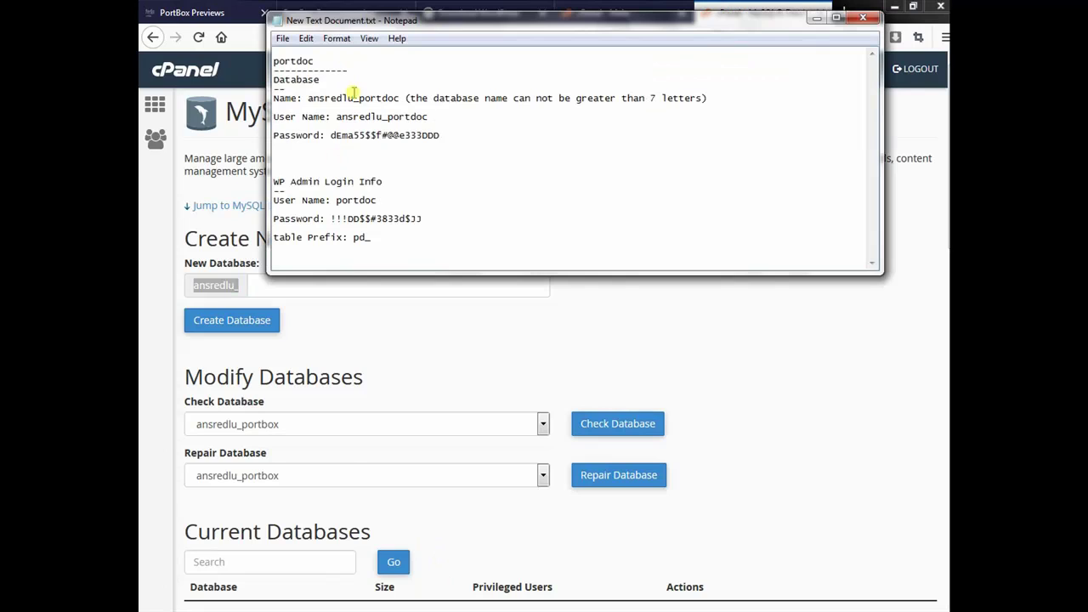
left_click_drag(358, 98, 308, 96)
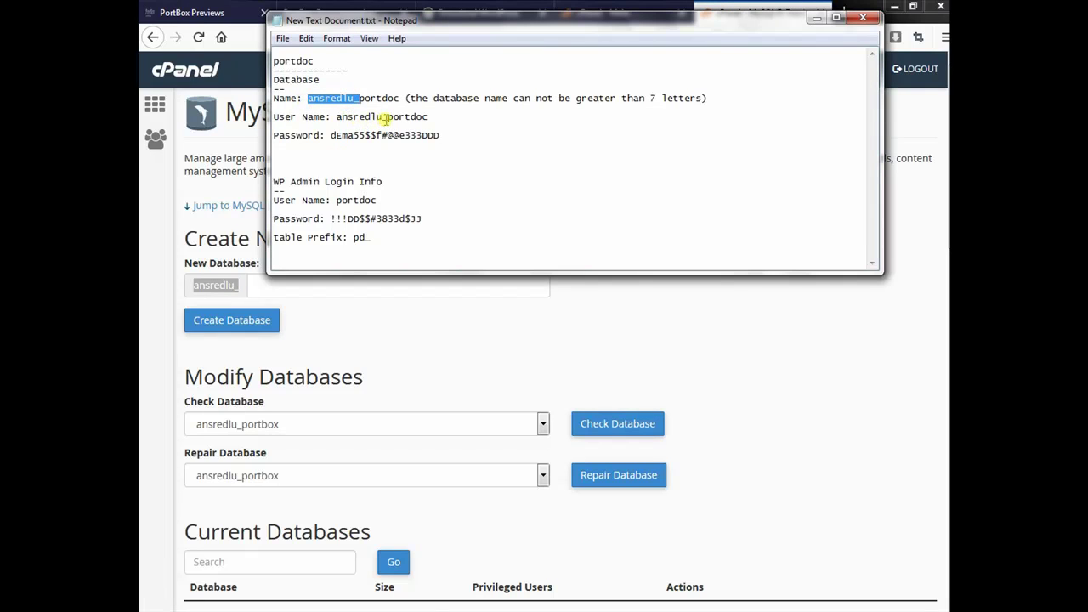
left_click_drag(388, 117, 335, 118)
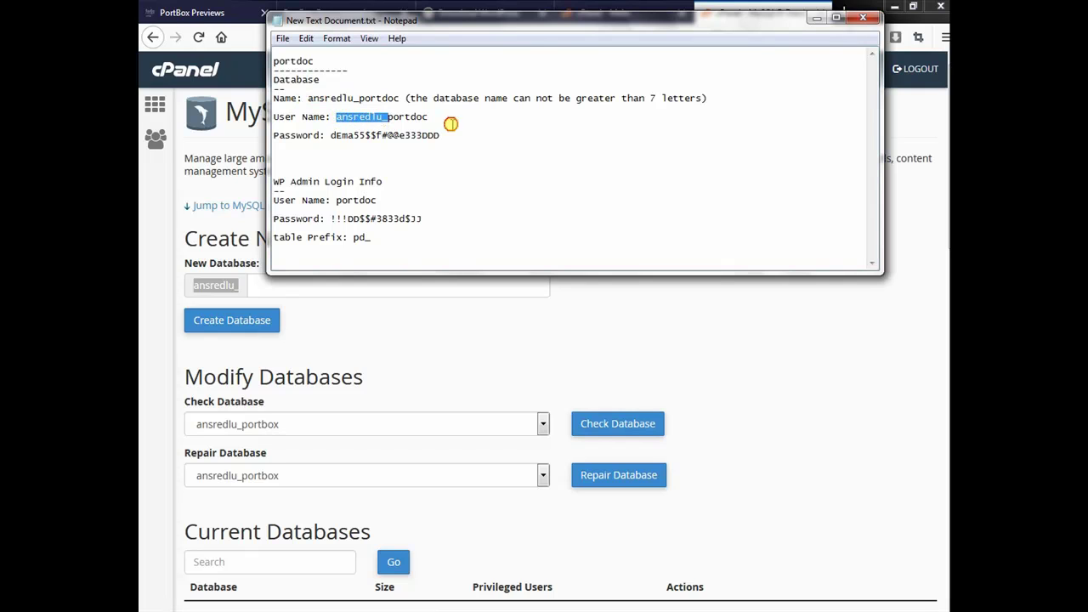
Put the Notepad notes away and create the new MySQL user portdoc from the completed Add New User form.
left_click(450, 125)
left_click(814, 18)
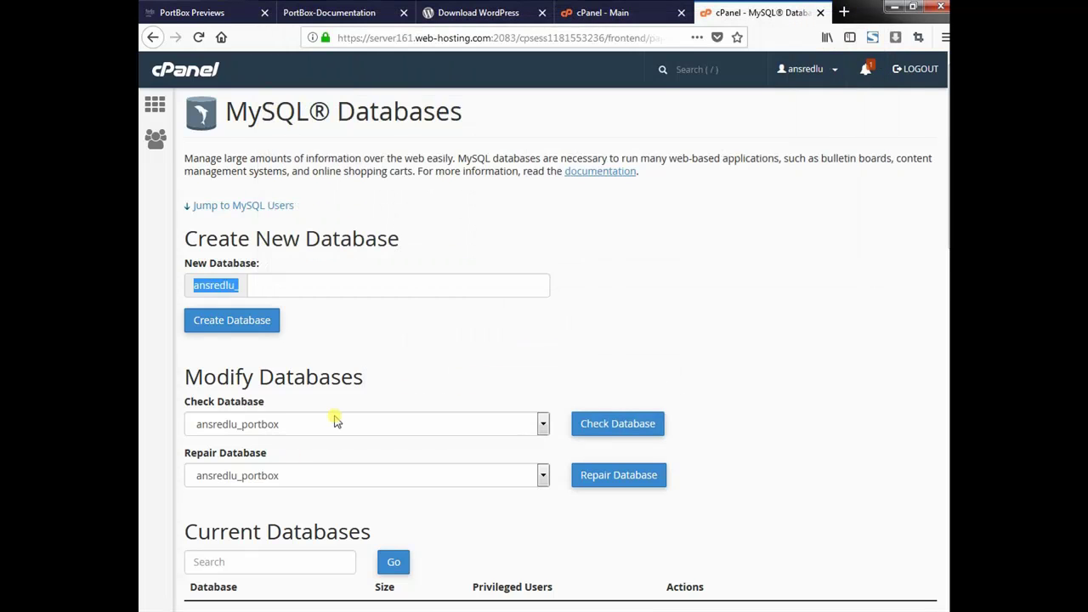
scroll(335, 417, "down", 3)
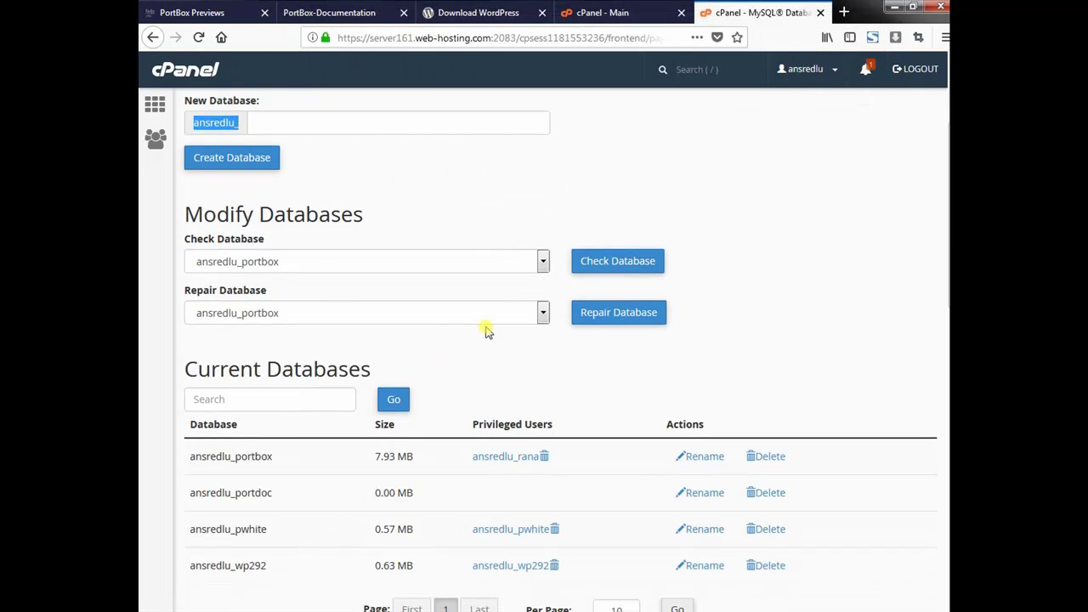
scroll(479, 309, "down", 1)
scroll(479, 309, "up", 1)
scroll(479, 308, "down", 4)
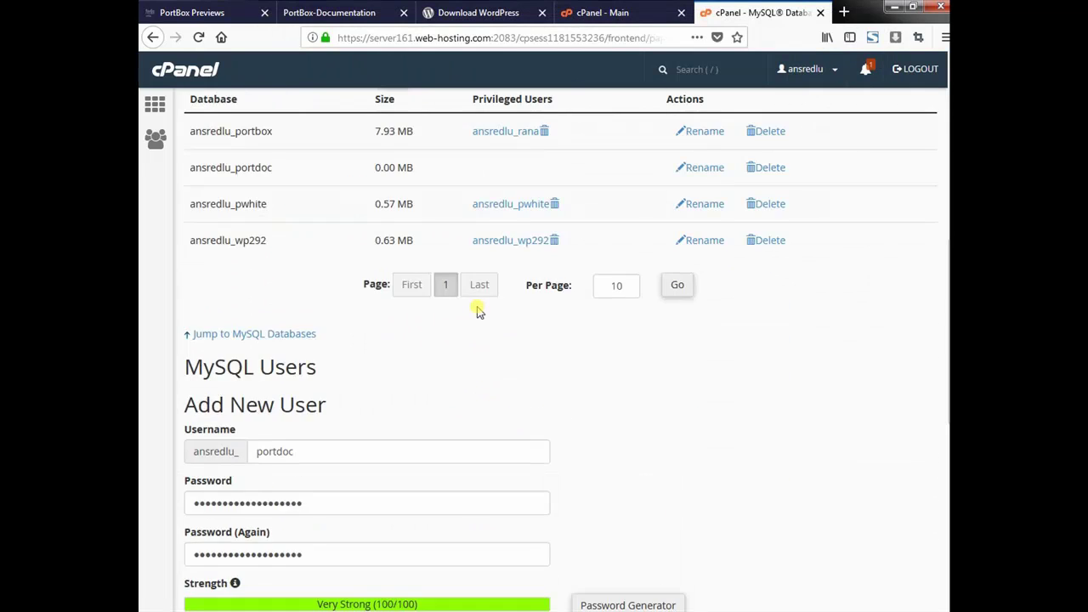
scroll(479, 311, "down", 3)
left_click(230, 406)
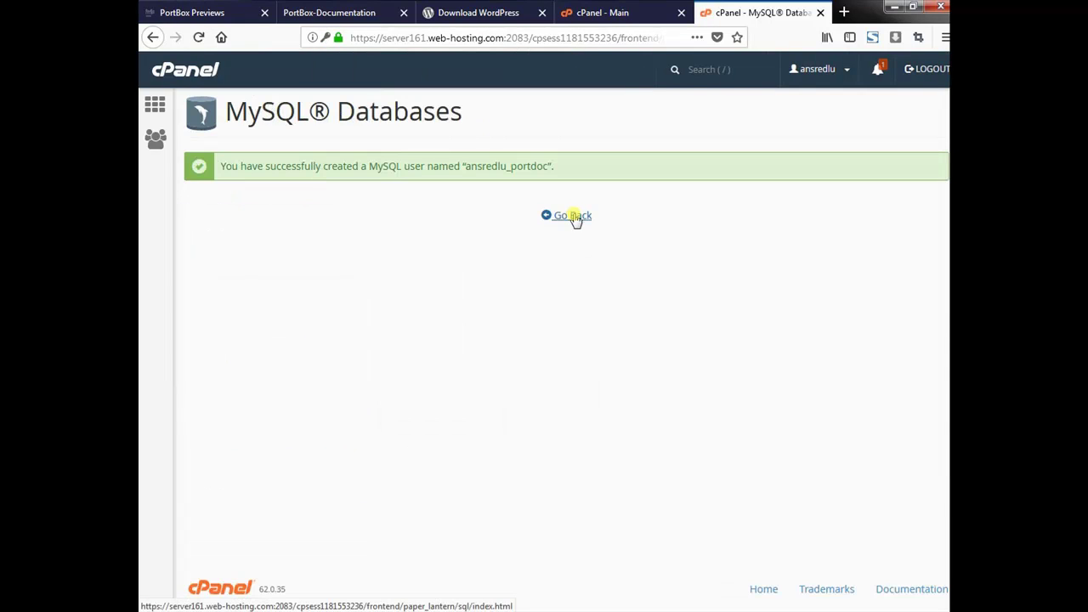
Return to the MySQL Databases page and add the portdoc user to the portdoc database.
left_click(575, 217)
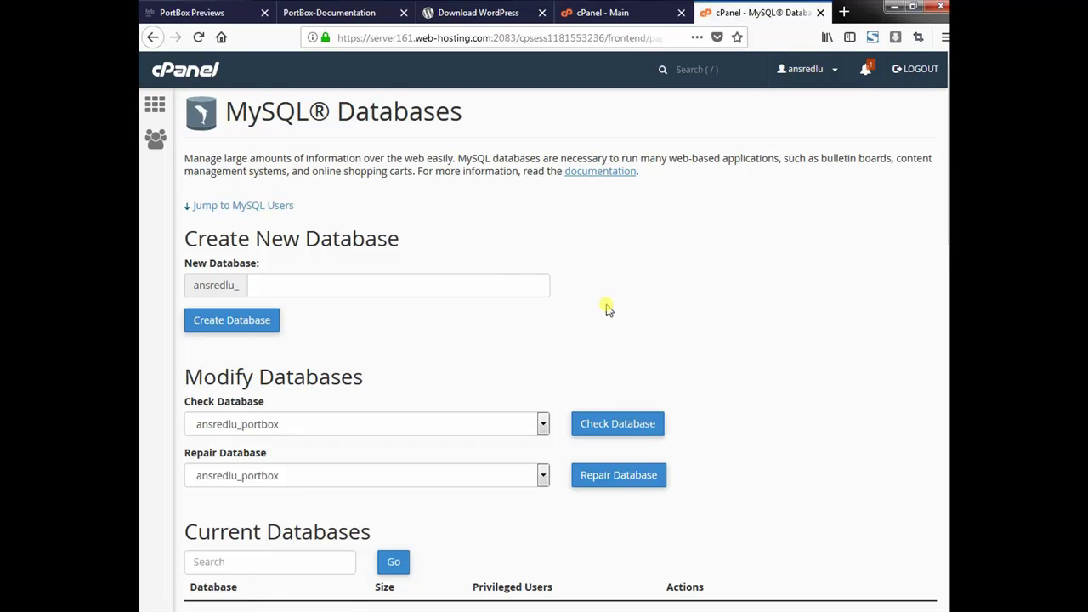
scroll(608, 309, "down", 10)
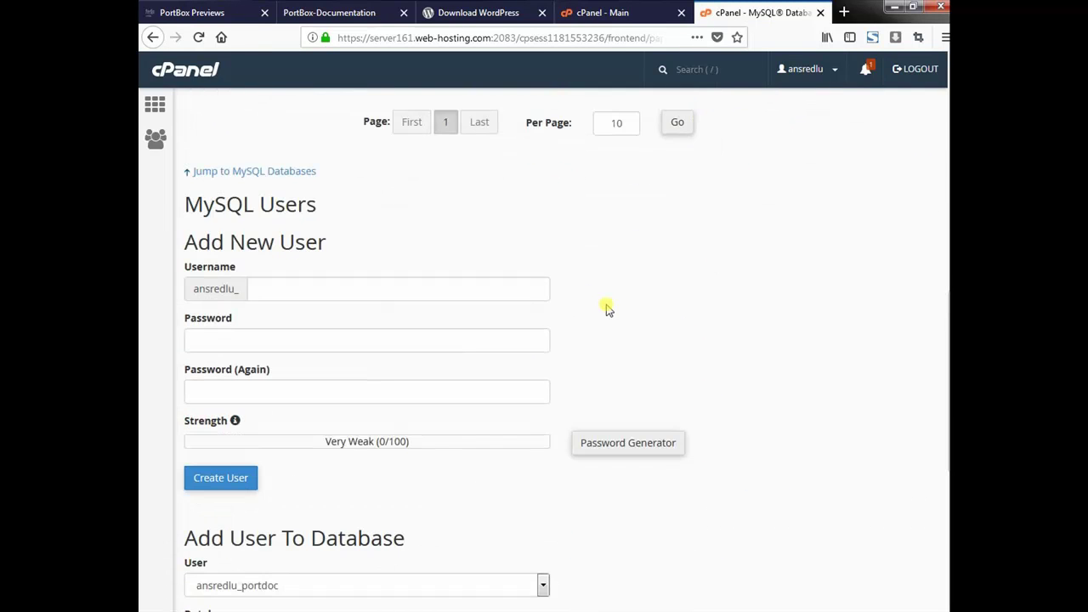
scroll(608, 308, "down", 3)
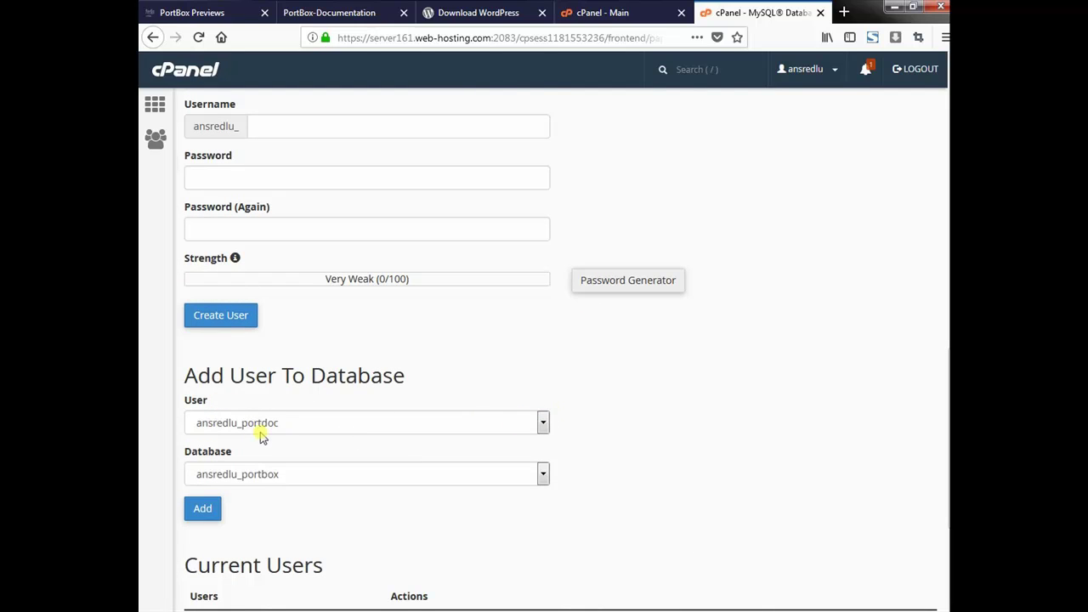
left_click(543, 473)
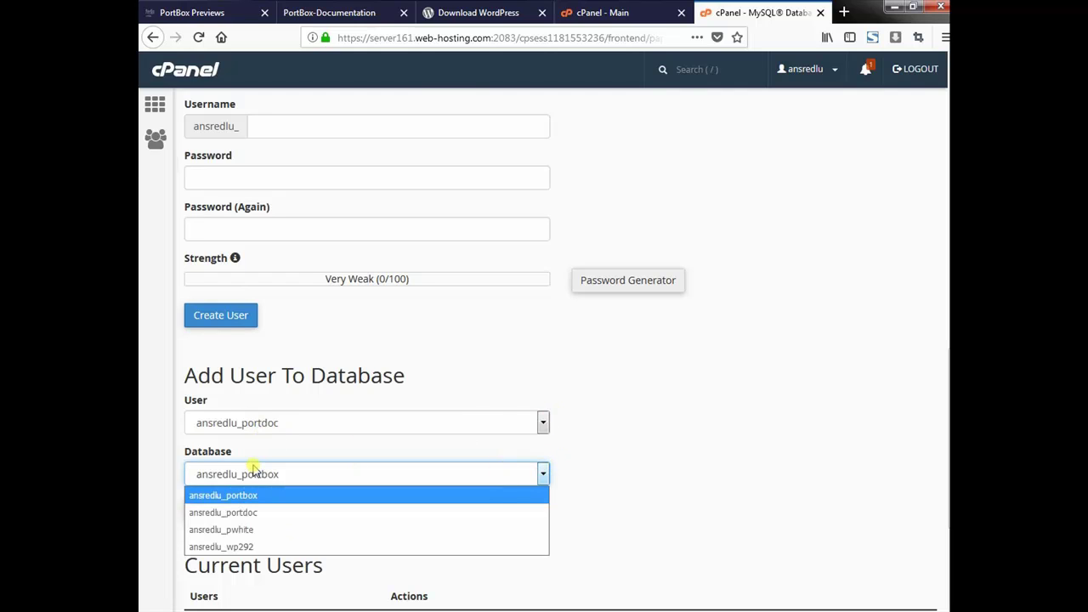
left_click(255, 514)
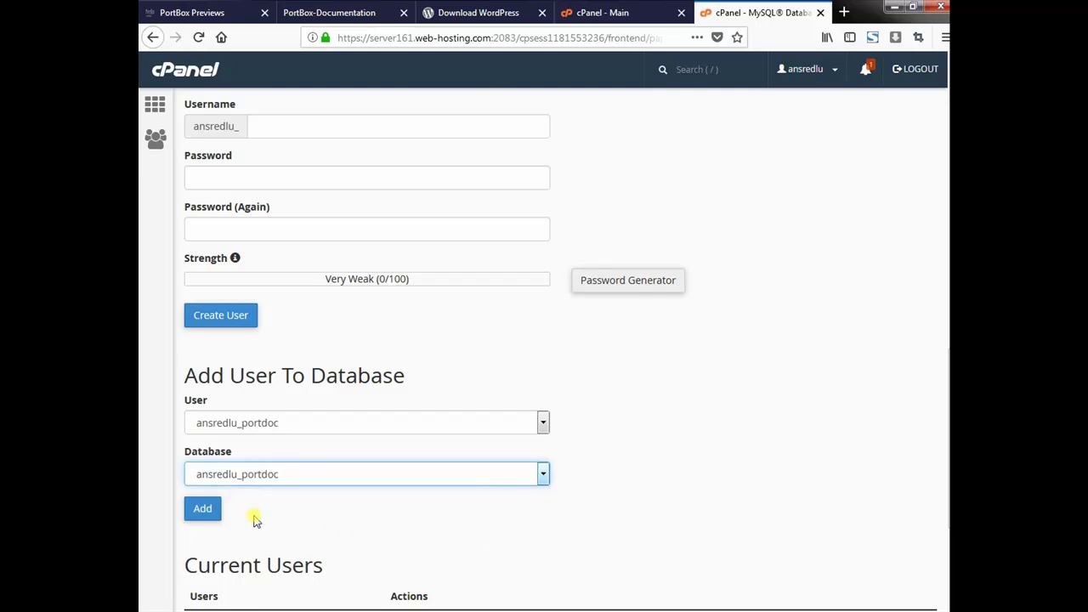
left_click(201, 512)
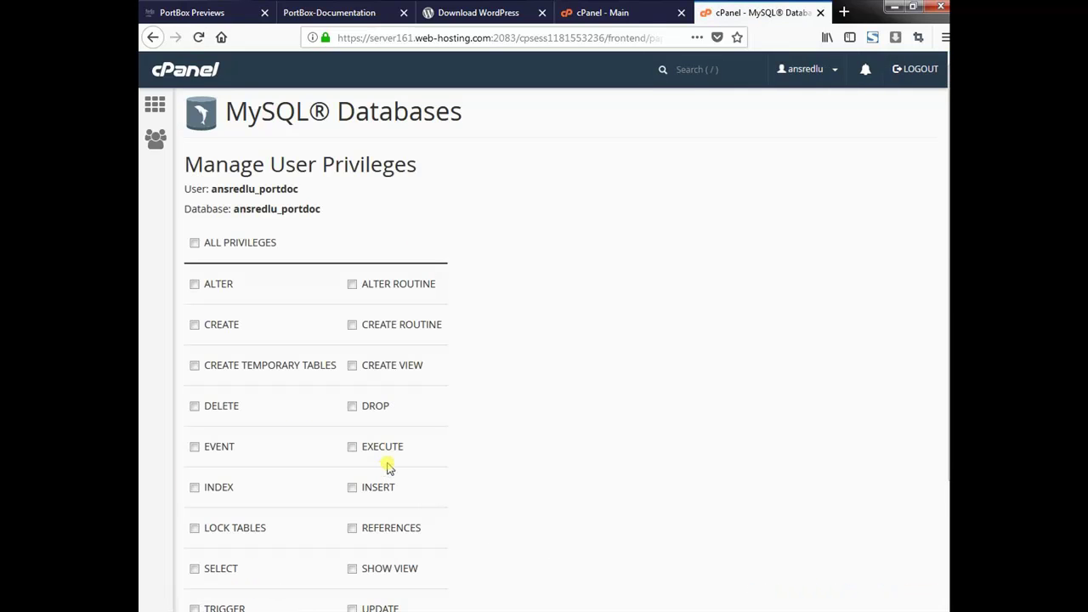
Grant the portdoc user ALL PRIVILEGES on the portdoc database and save the changes.
left_click(237, 246)
scroll(510, 281, "down", 3)
left_click(254, 503)
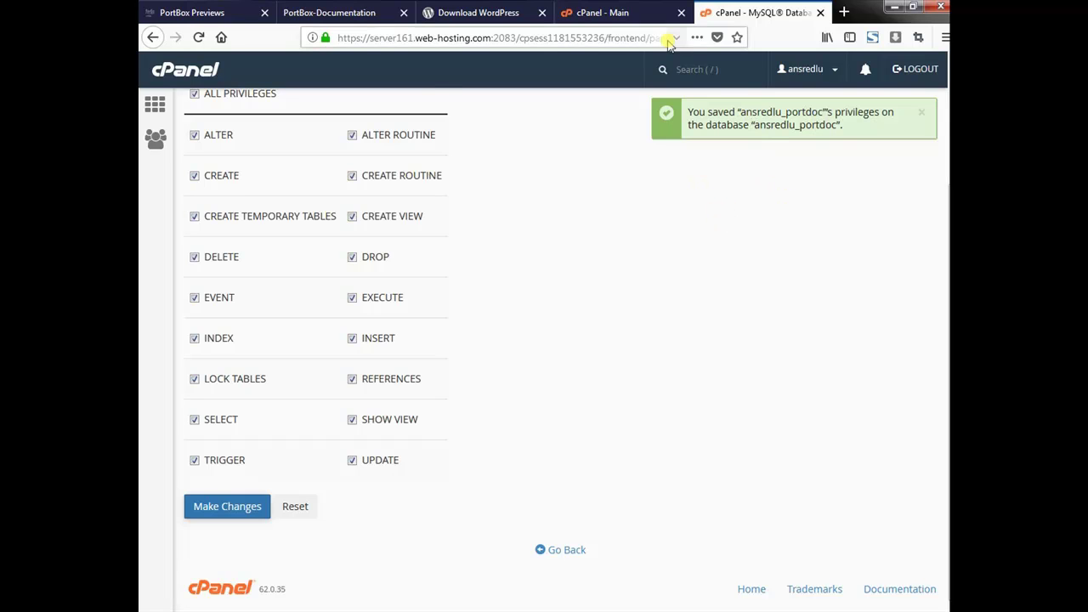
Go back to the cPanel main page, open File Manager and enter the public_html folder.
left_click(653, 18)
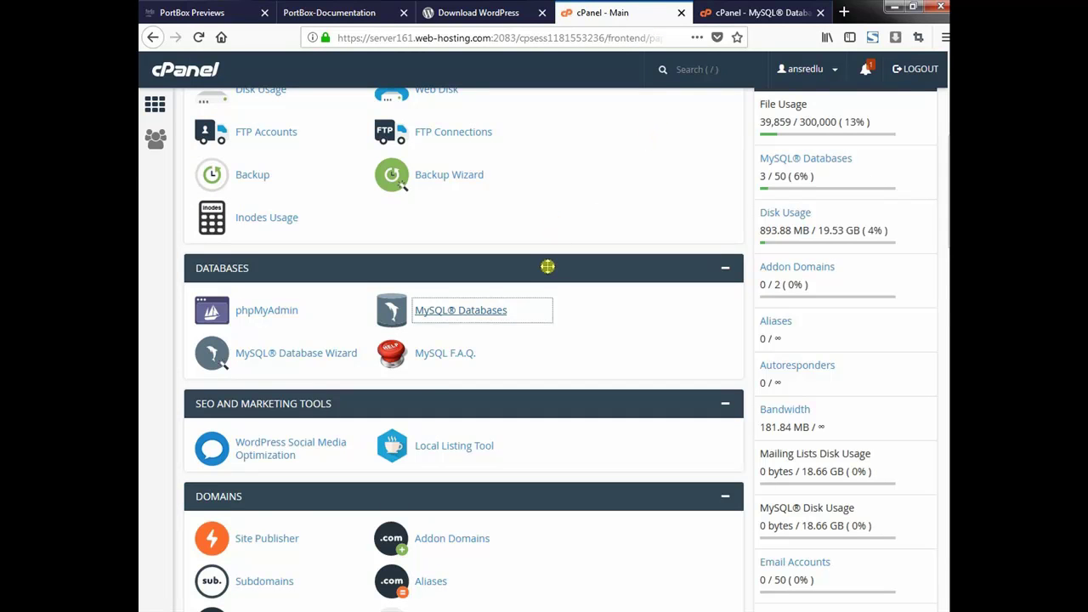
scroll(561, 263, "up", 3)
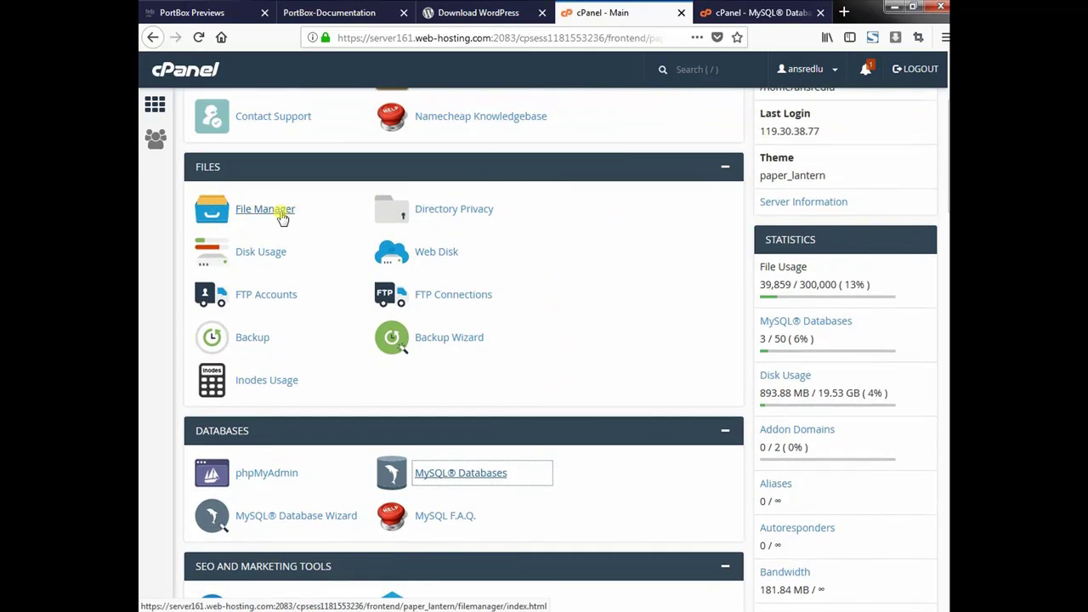
left_click(281, 218)
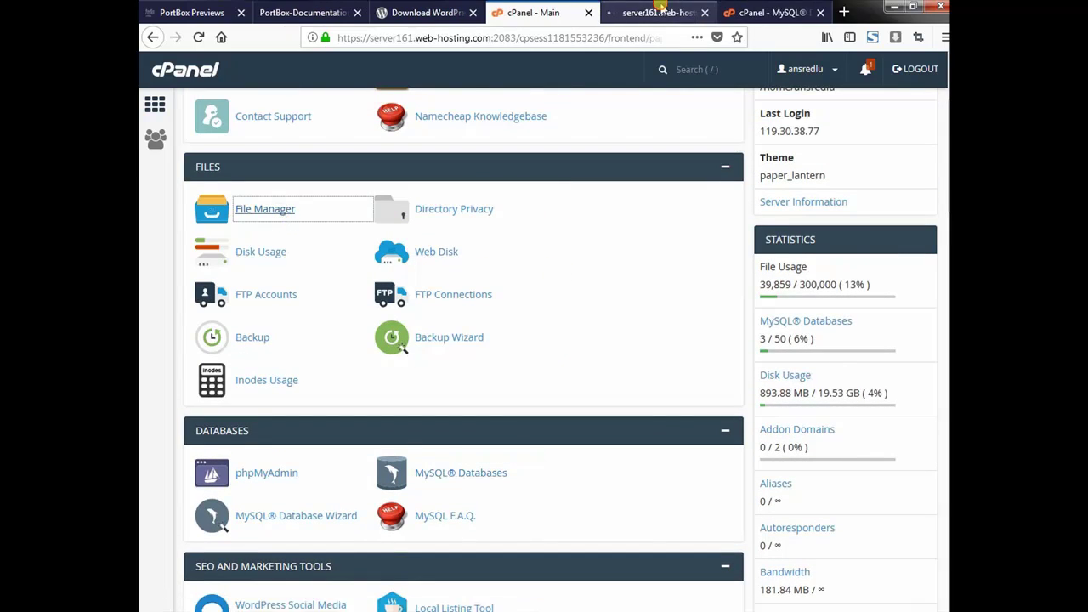
left_click(672, 12)
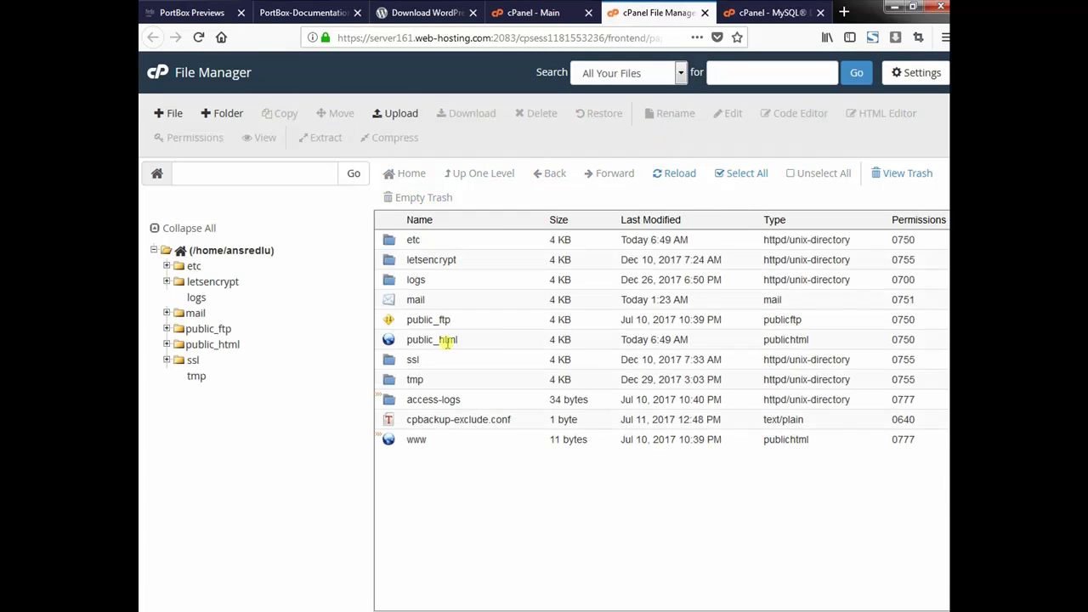
left_click(392, 342)
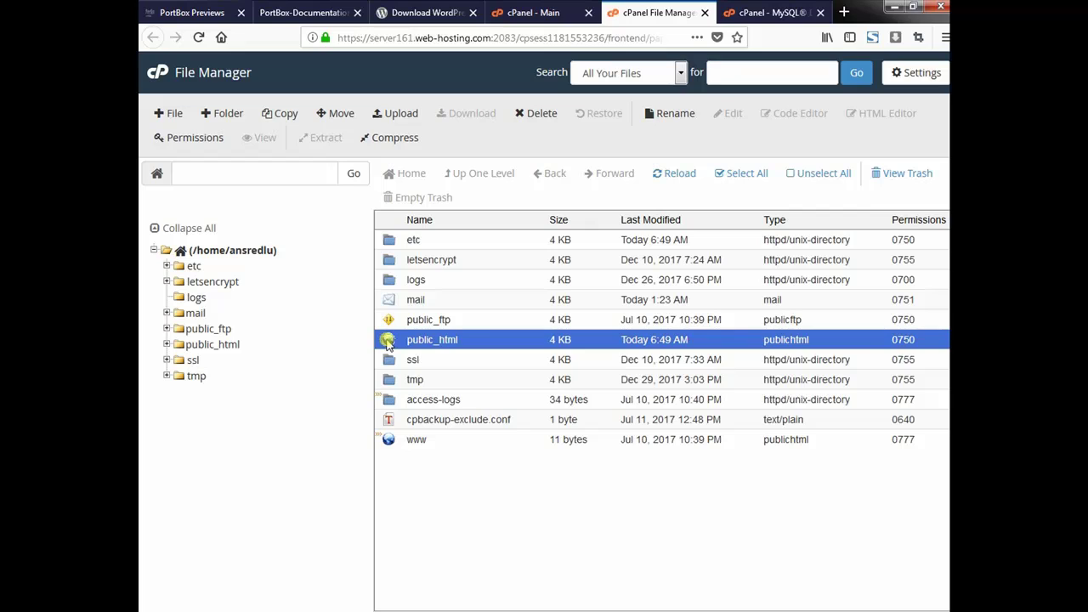
double_click(387, 341)
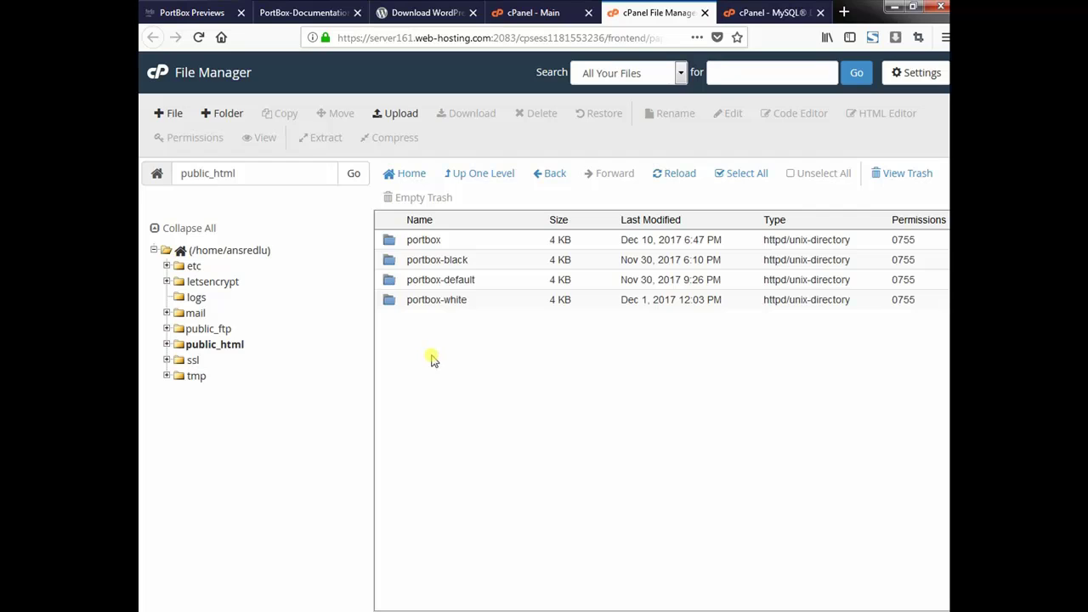
Enter a placeholder domain name as the address in a new browser tab, and replace it with ansrthemeaction.website.
left_click(846, 12)
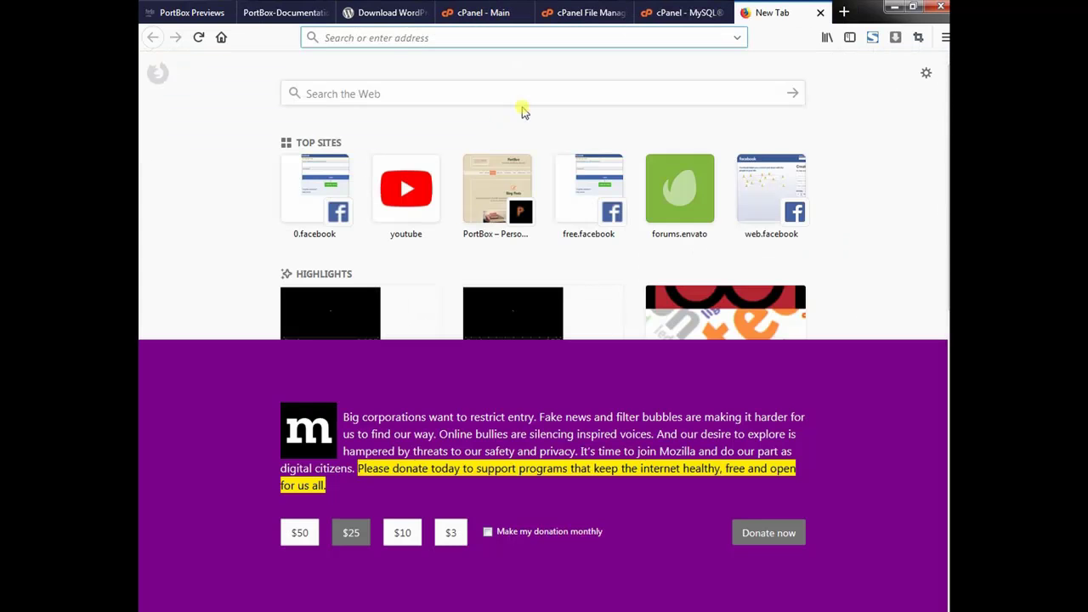
type("domain")
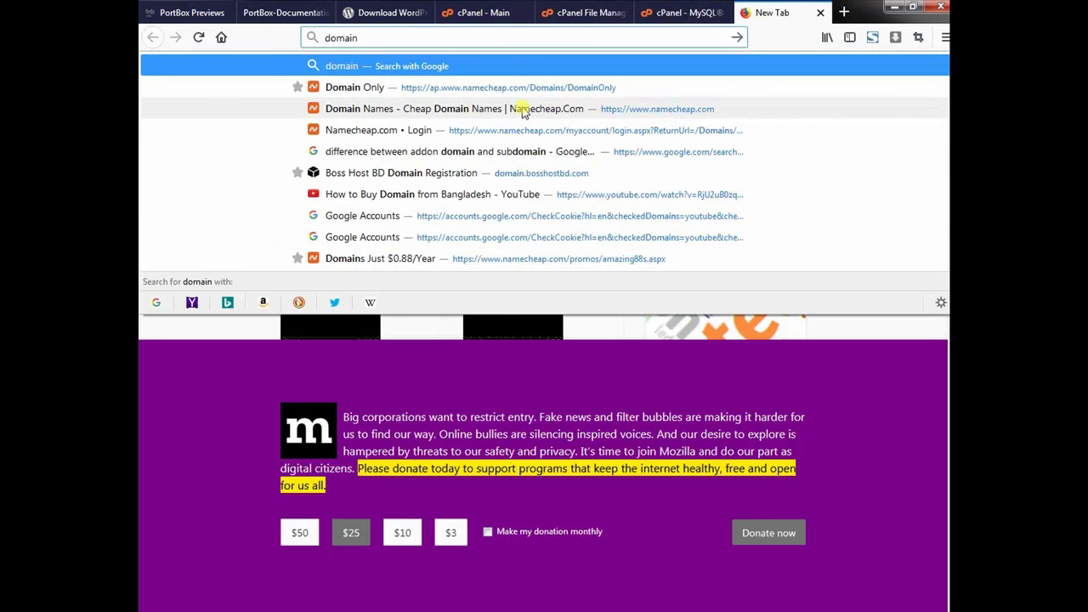
type("name.c")
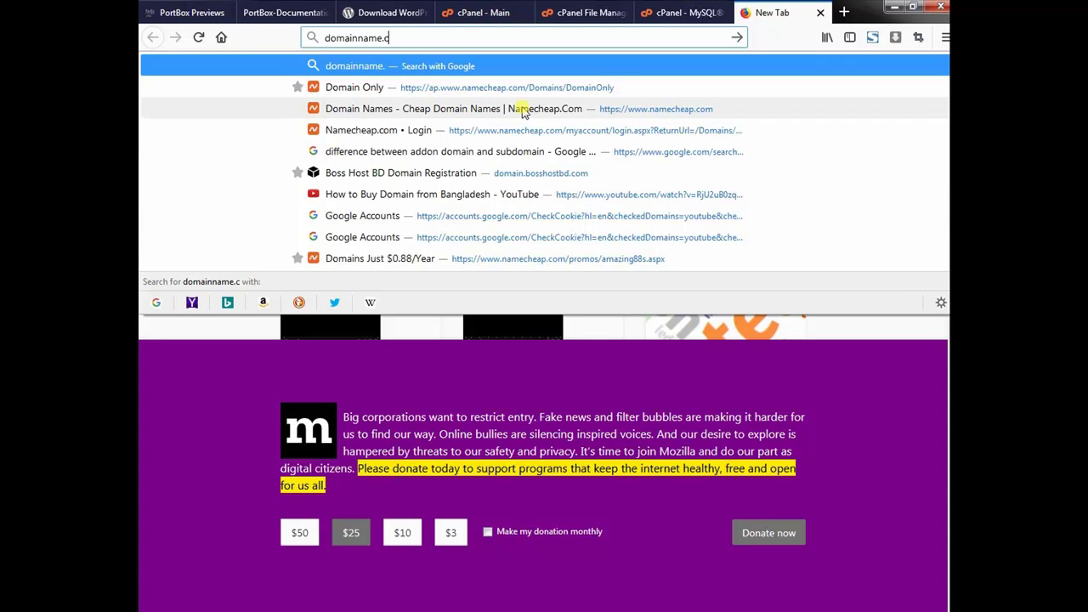
type("o")
key("Escape")
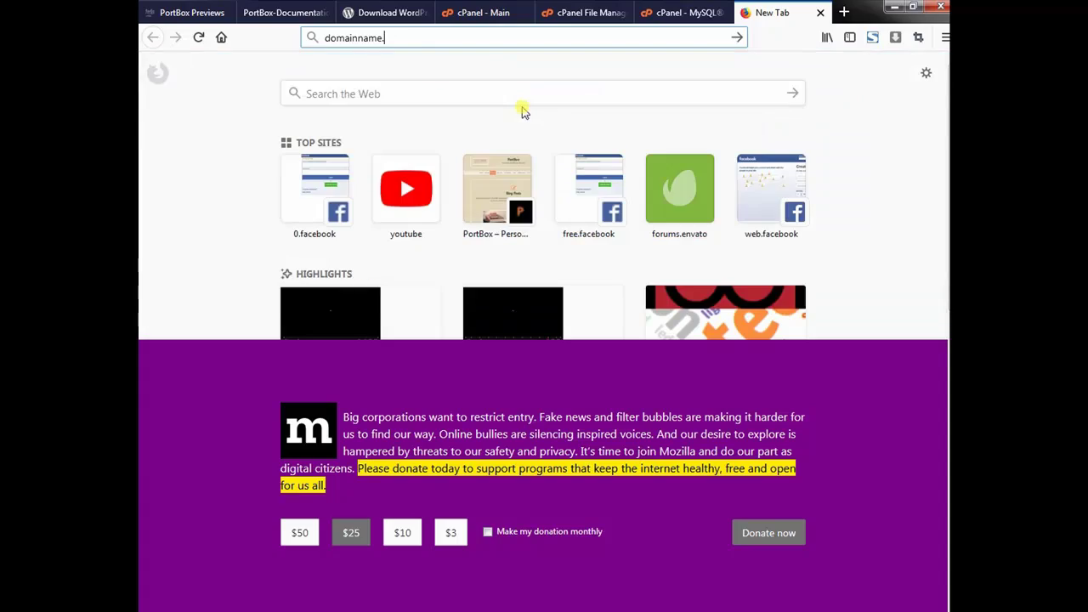
key("Escape")
type("ansrthemeaction.website/")
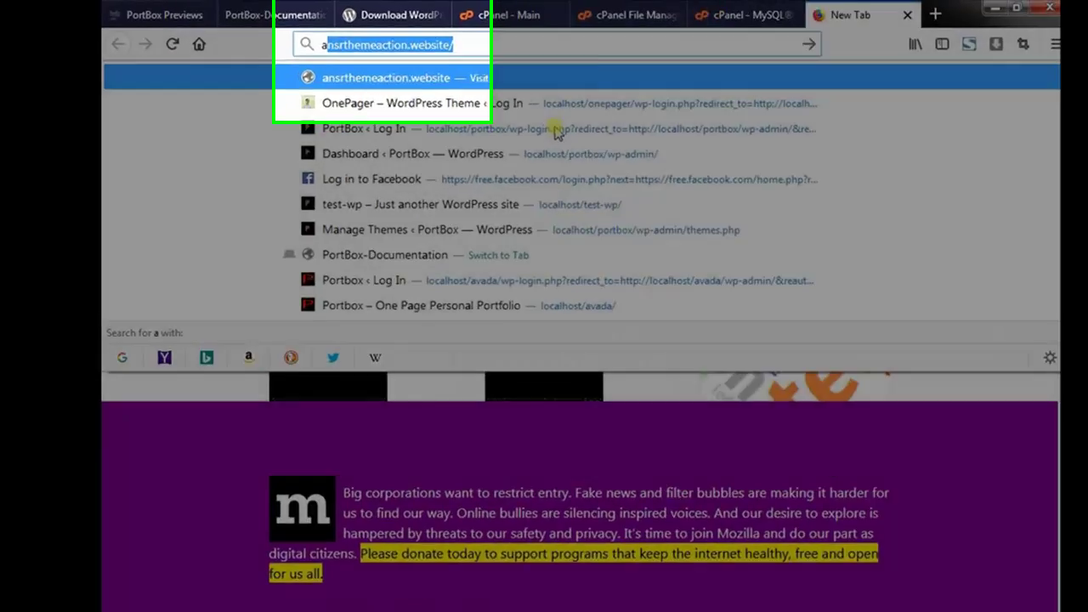
key("End")
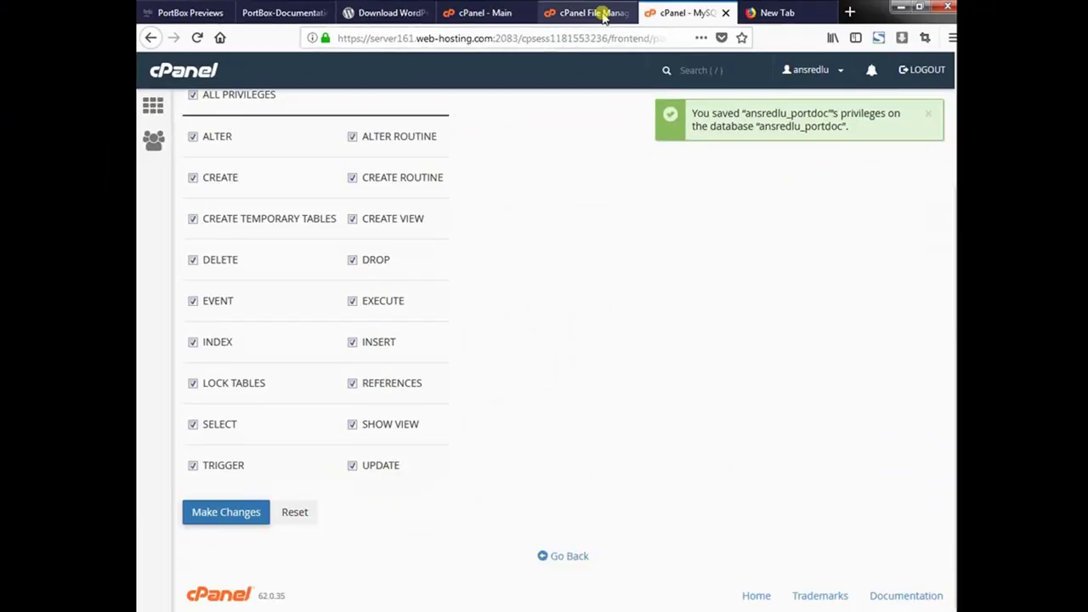
Create a folder named portdoc inside public_html in File Manager and open that folder.
left_click(595, 12)
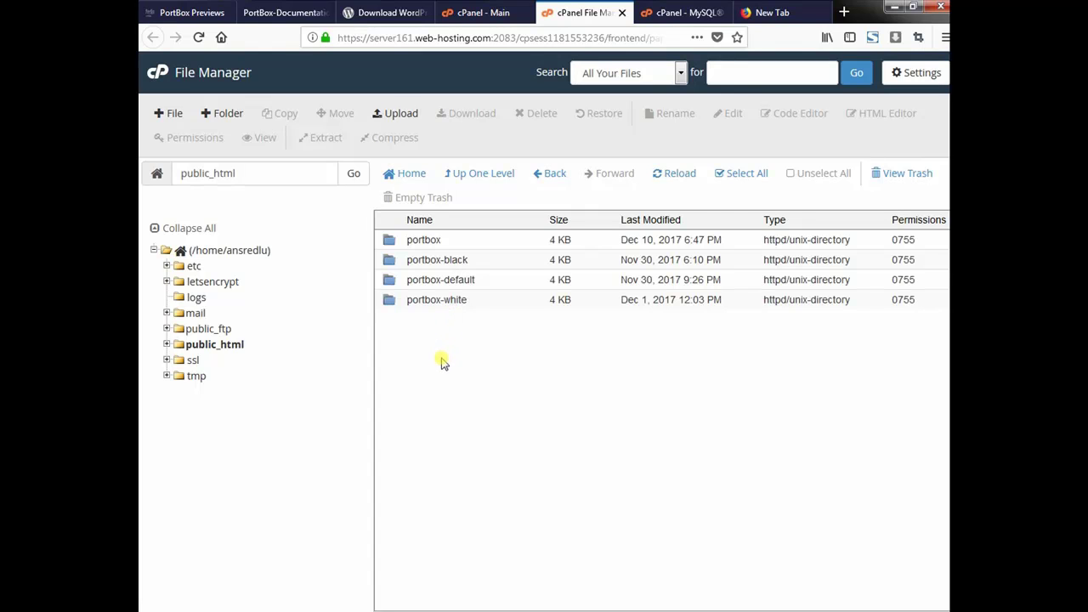
left_click(220, 113)
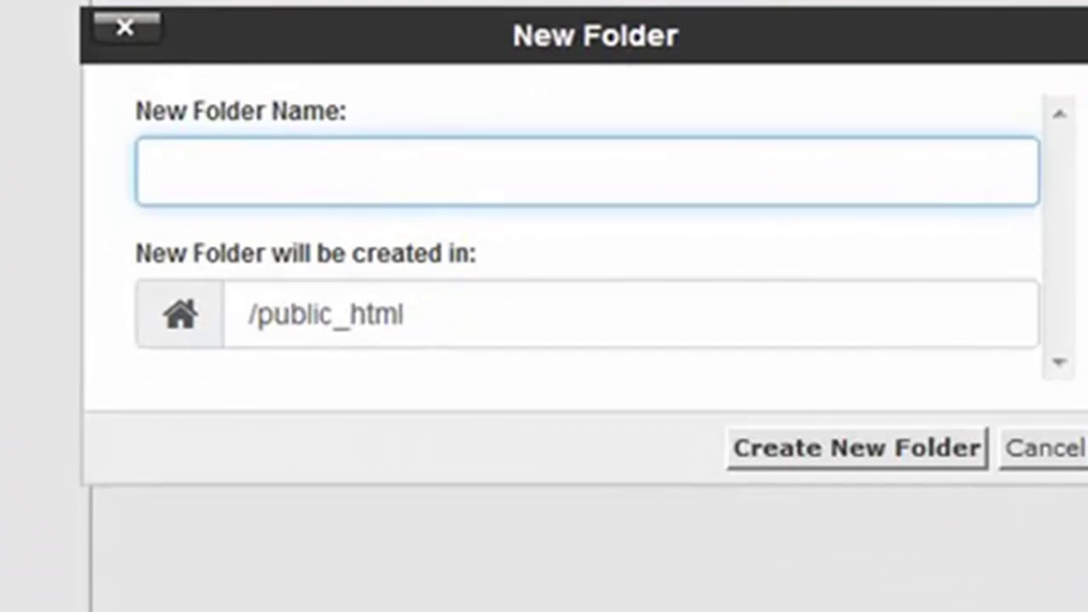
type("oirt")
key("BackSpace")
key("BackSpace")
key("BackSpace")
key("BackSpace")
type("por")
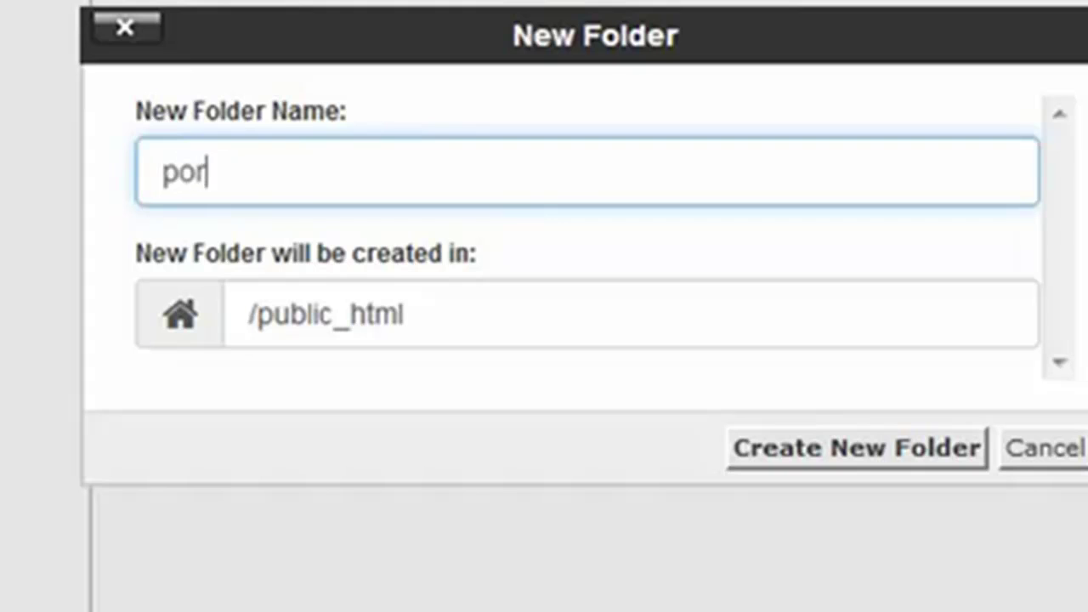
type("td")
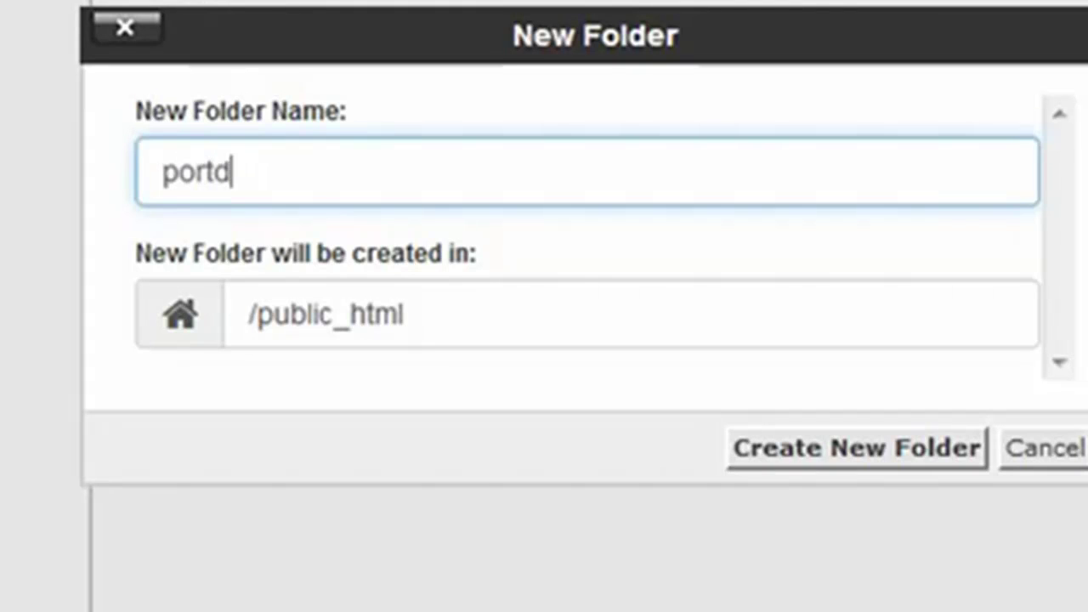
type("om")
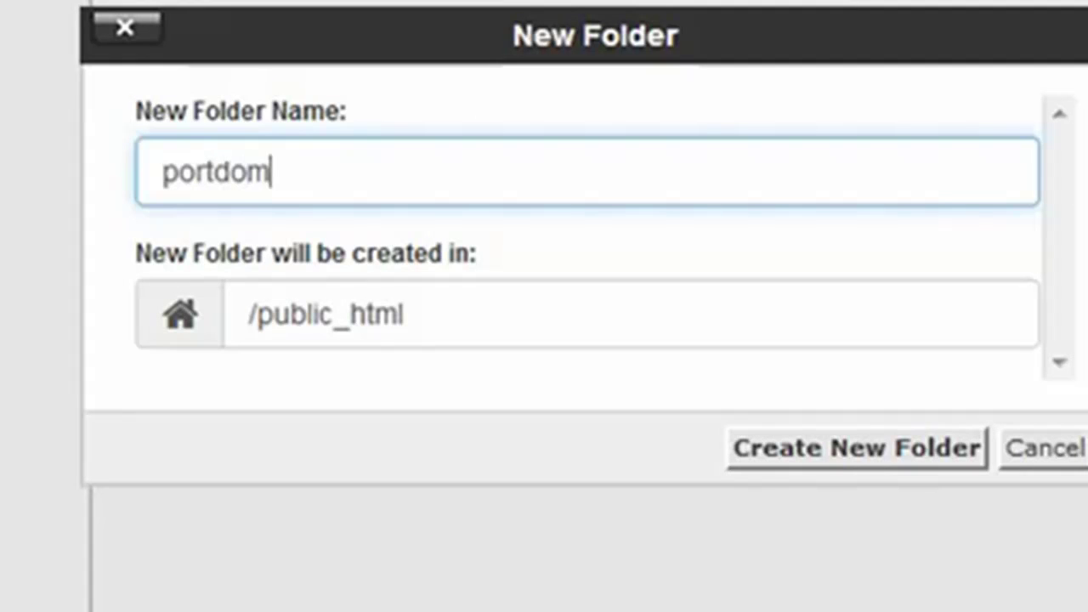
key("BackSpace")
type("c")
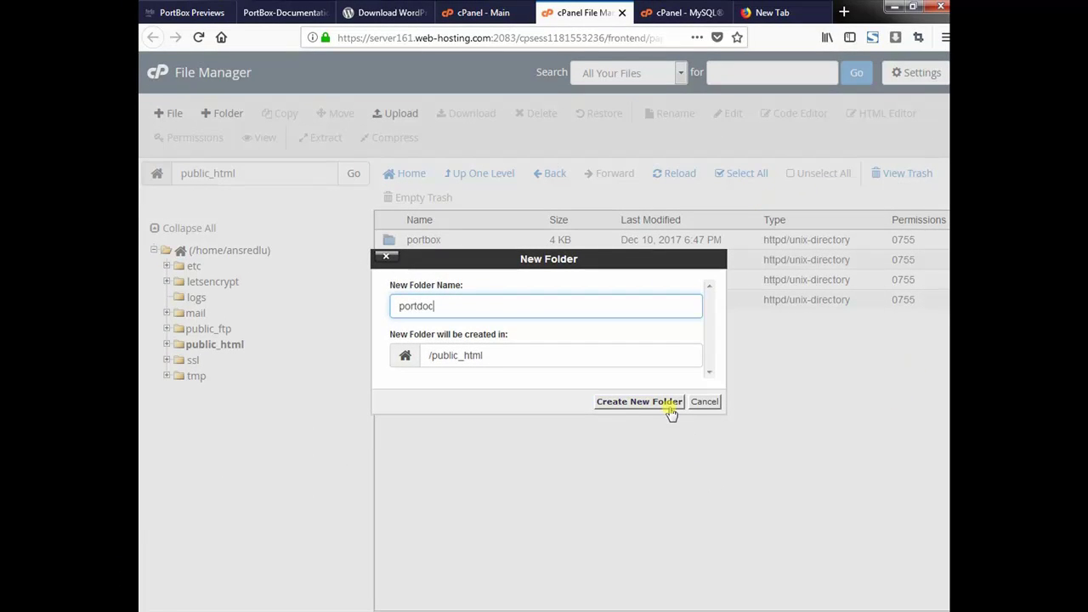
left_click(670, 407)
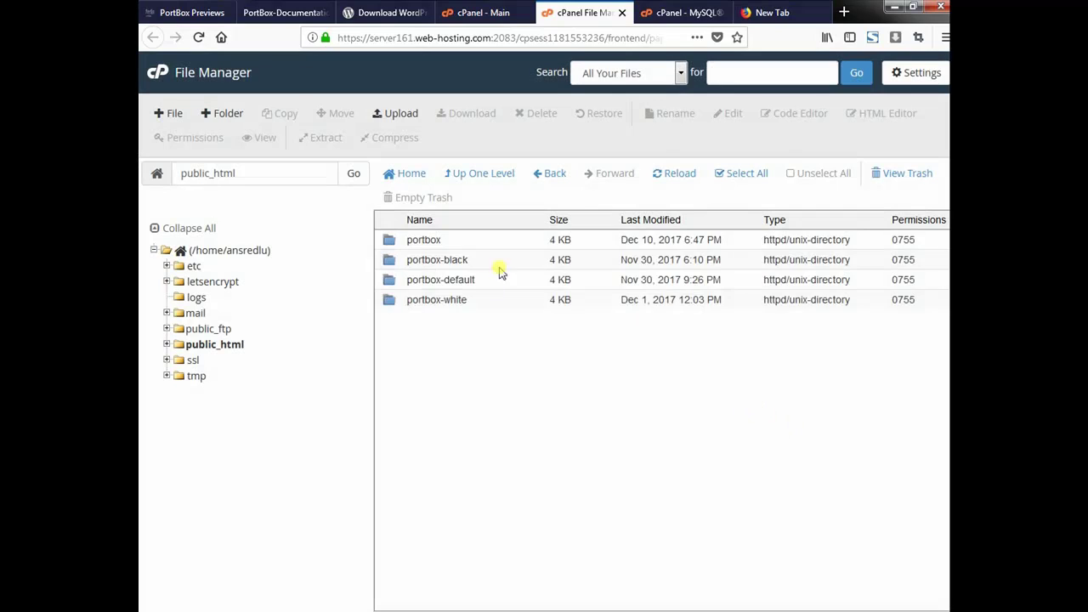
left_click(390, 320)
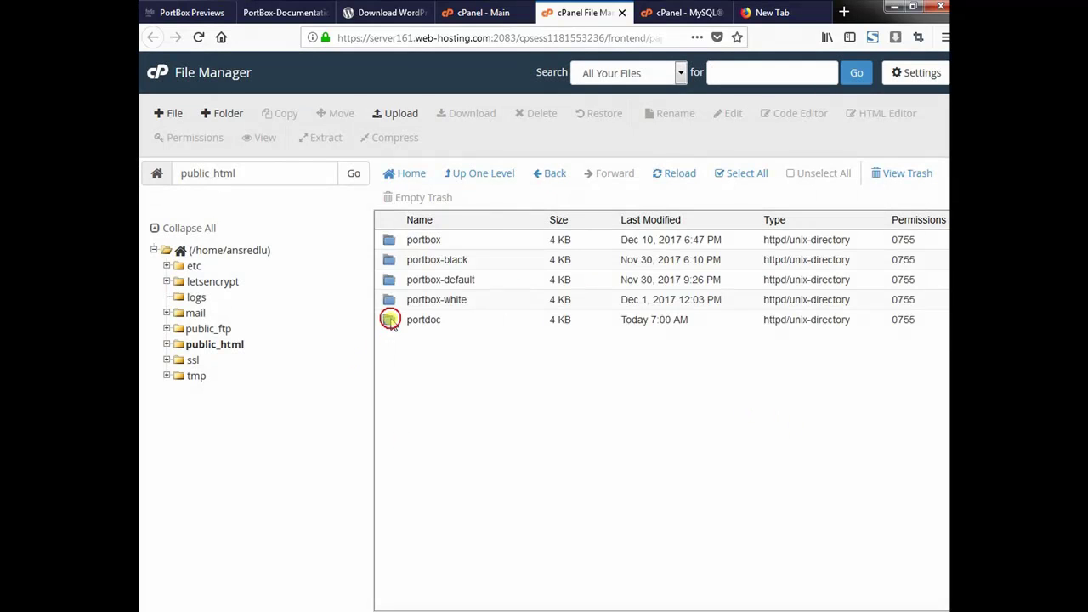
double_click(390, 320)
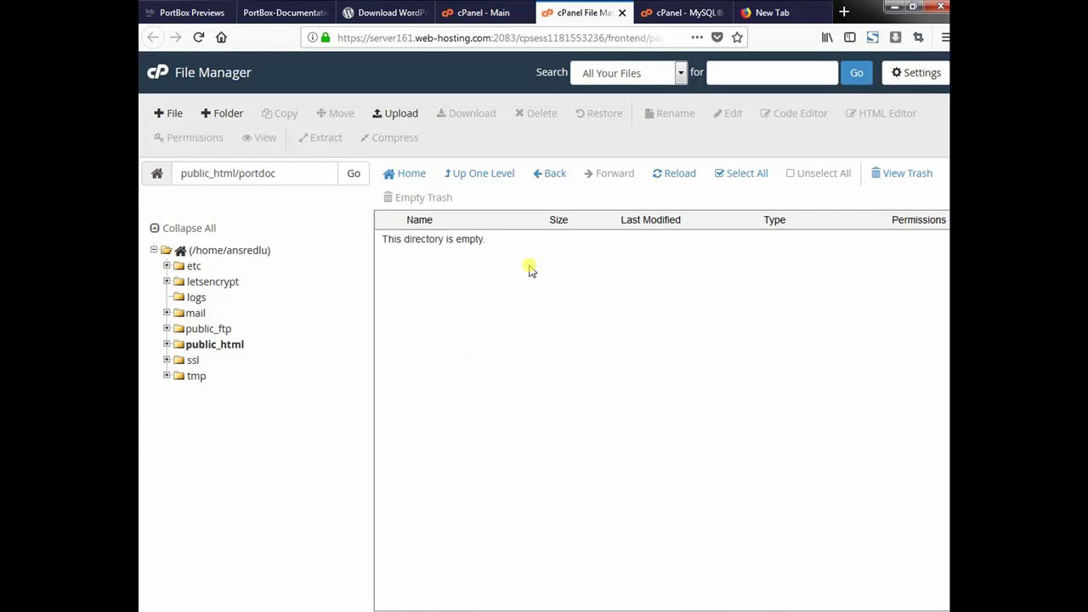
Enter ansrthemeaction.website/portdoc as the address in the empty browser tab without loading it.
left_click(770, 11)
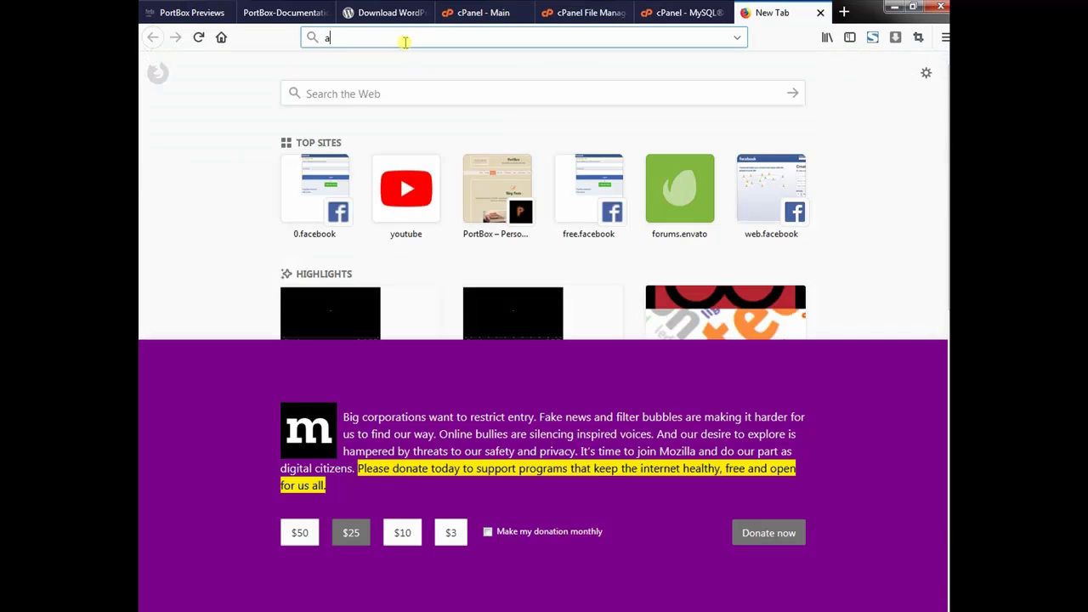
type("aa")
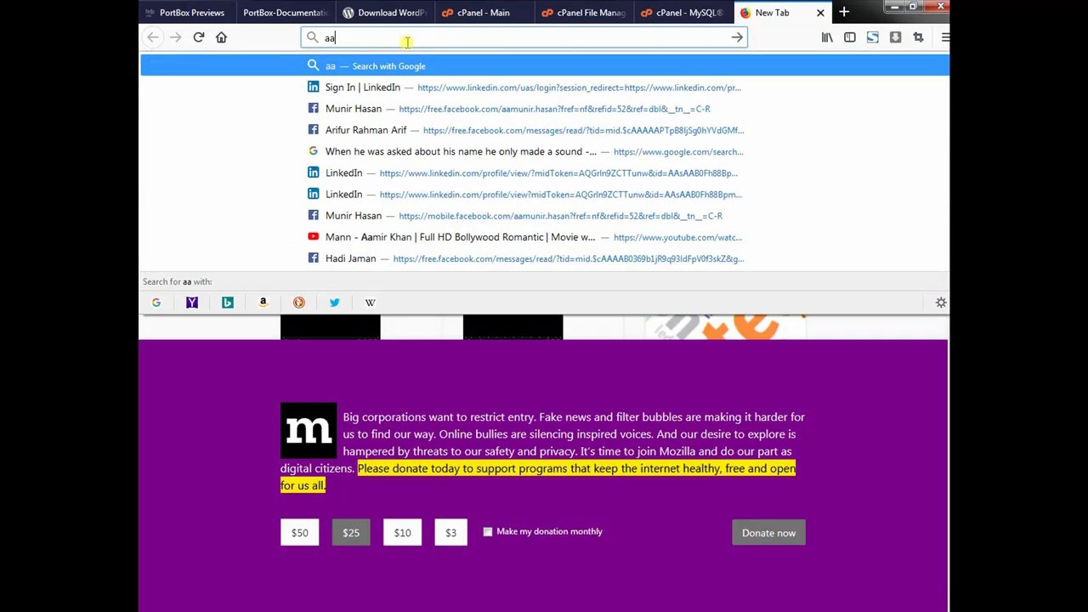
key("BackSpace")
type("nsrthemeaction.website/")
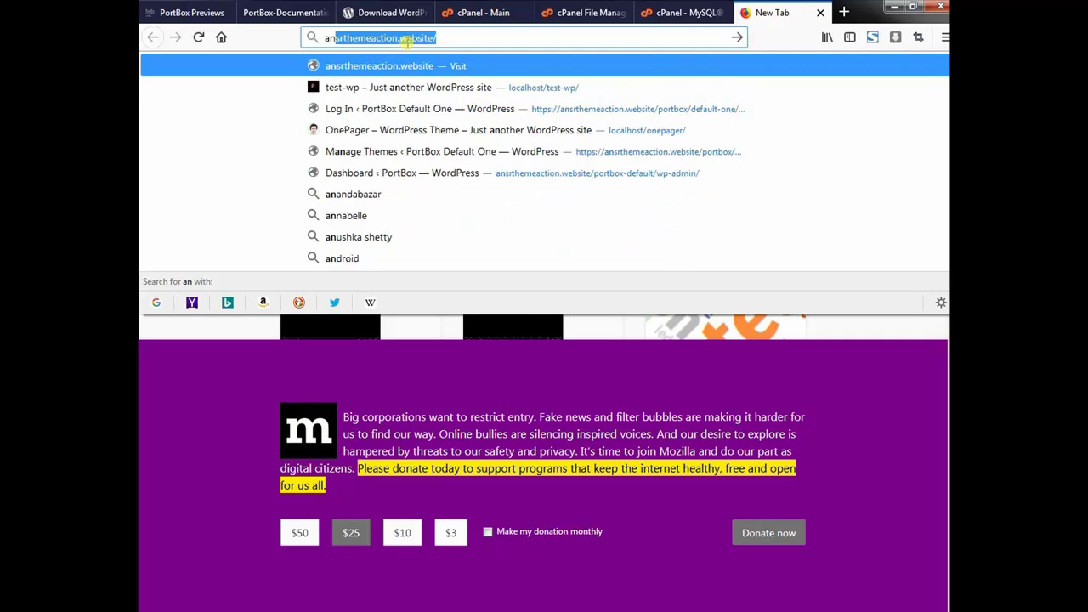
key("Return")
type("po")
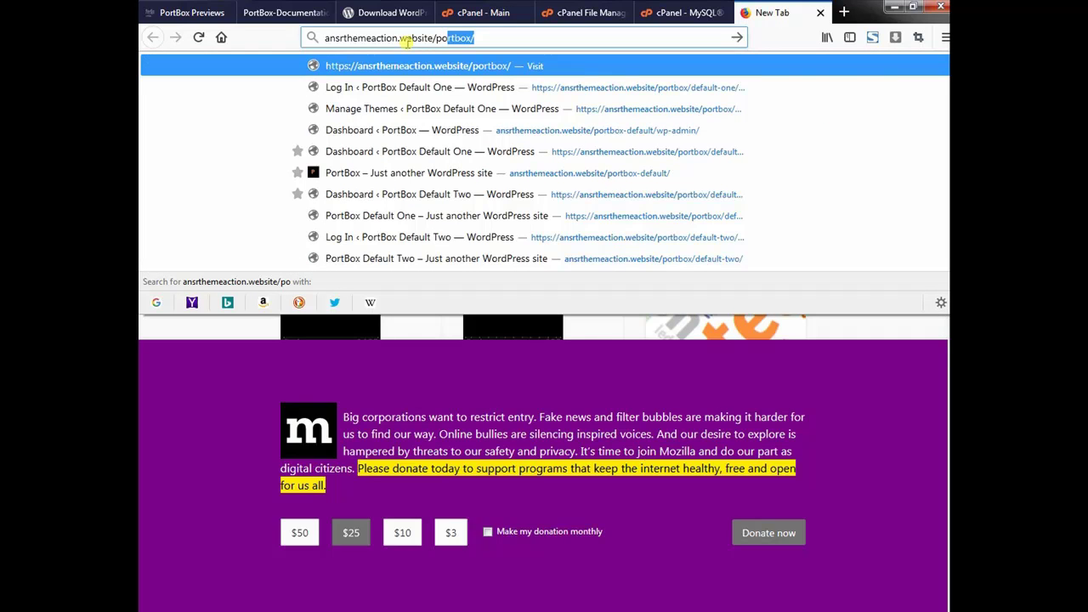
type("rtdoc")
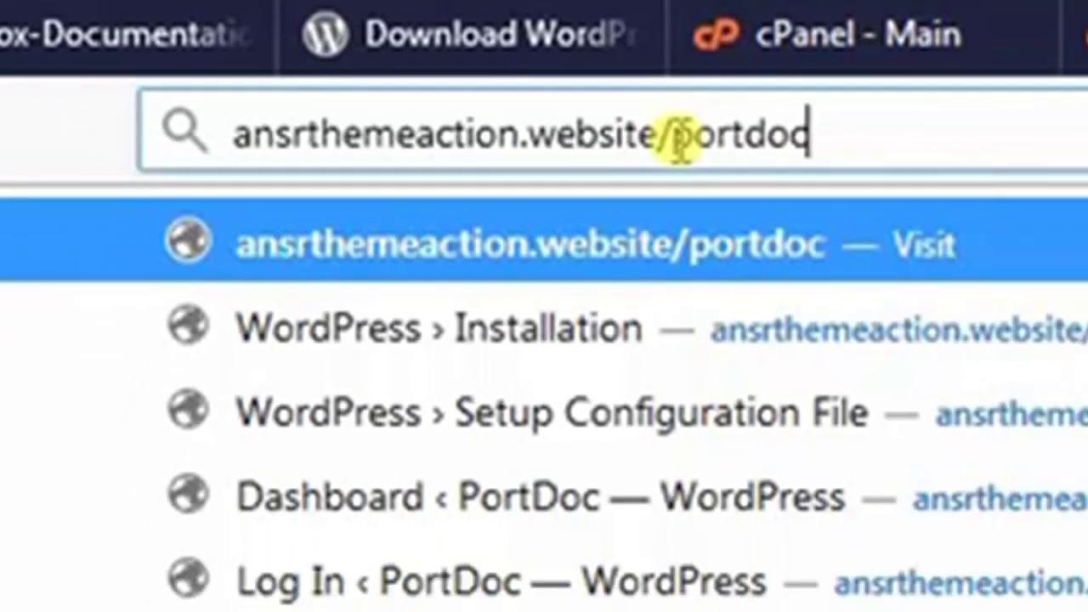
double_click(517, 42)
left_click(557, 39)
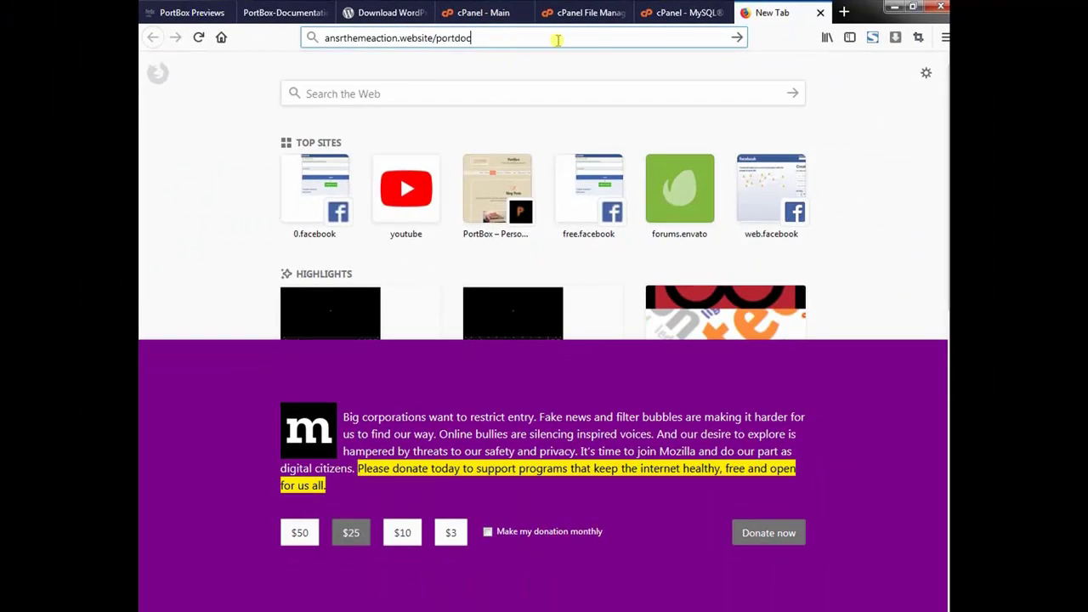
Return to File Manager and check the public_html/portdoc path of the current folder.
left_click(697, 12)
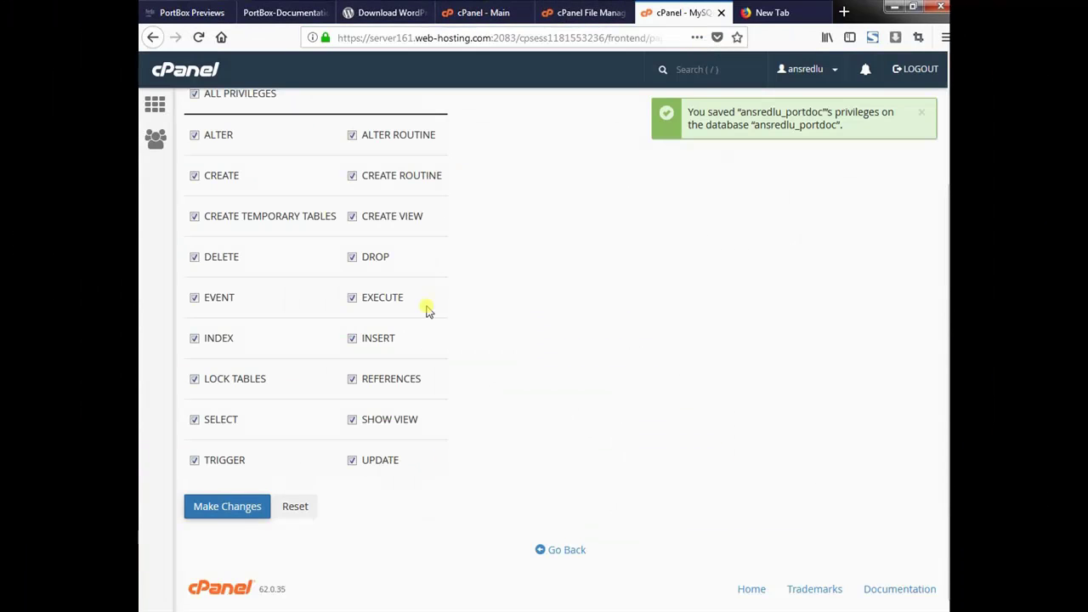
left_click(578, 14)
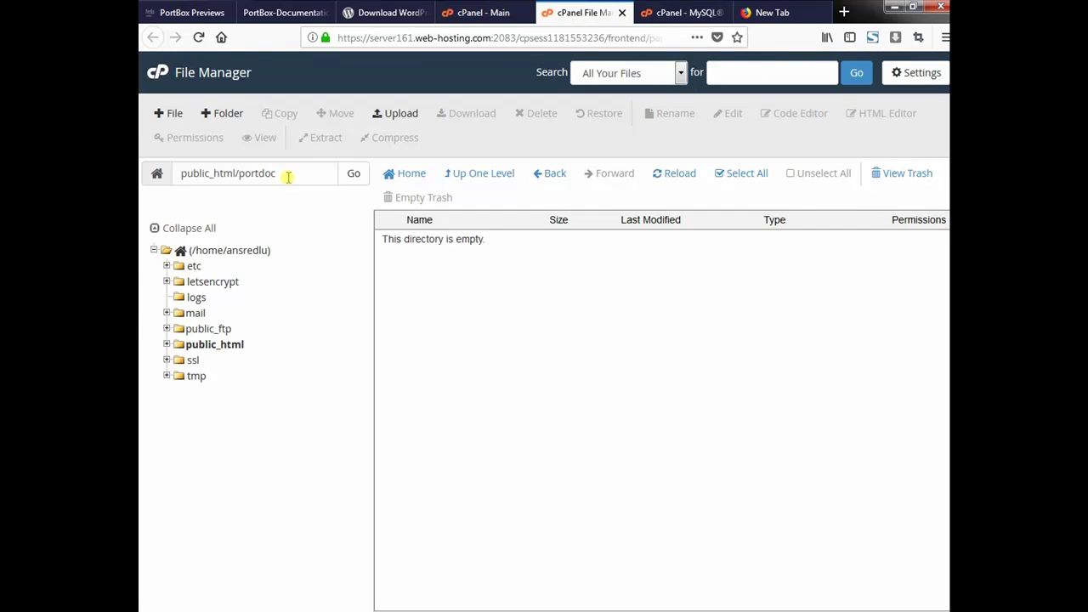
left_click_drag(285, 176, 184, 173)
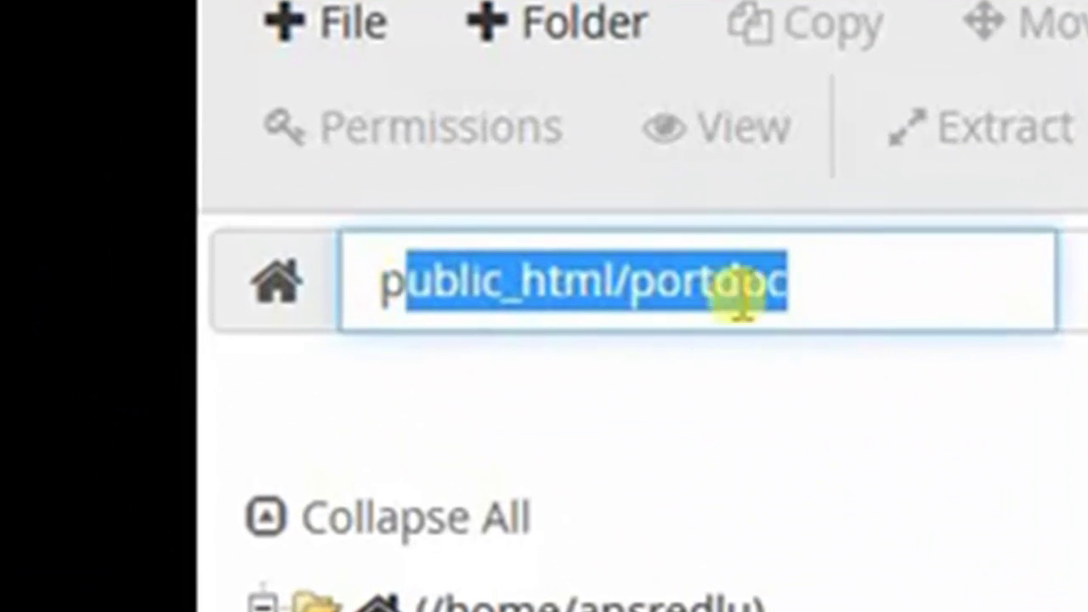
left_click(281, 171)
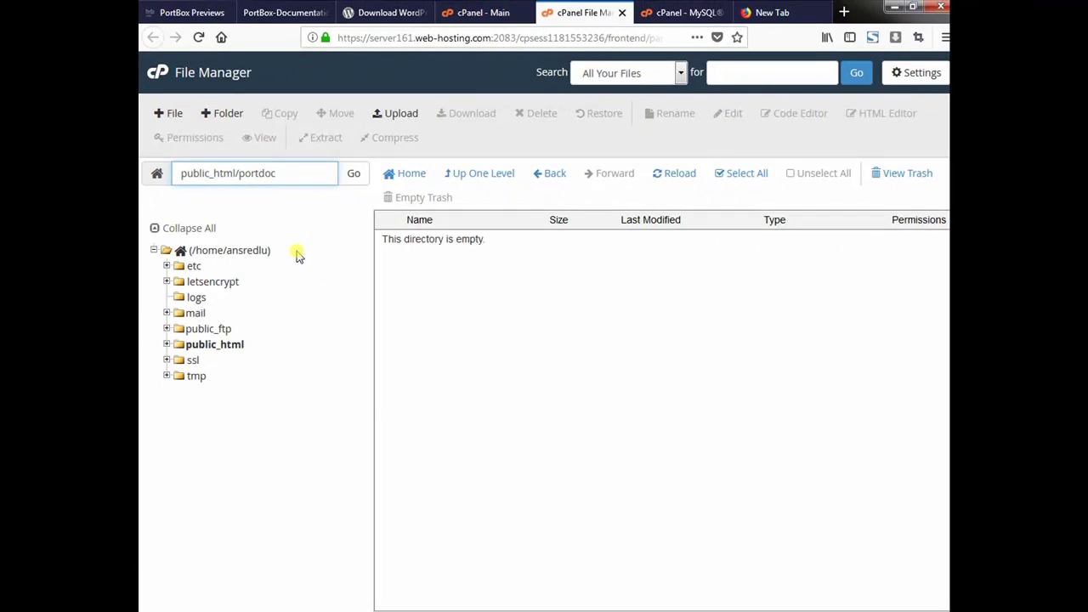
left_click(433, 290)
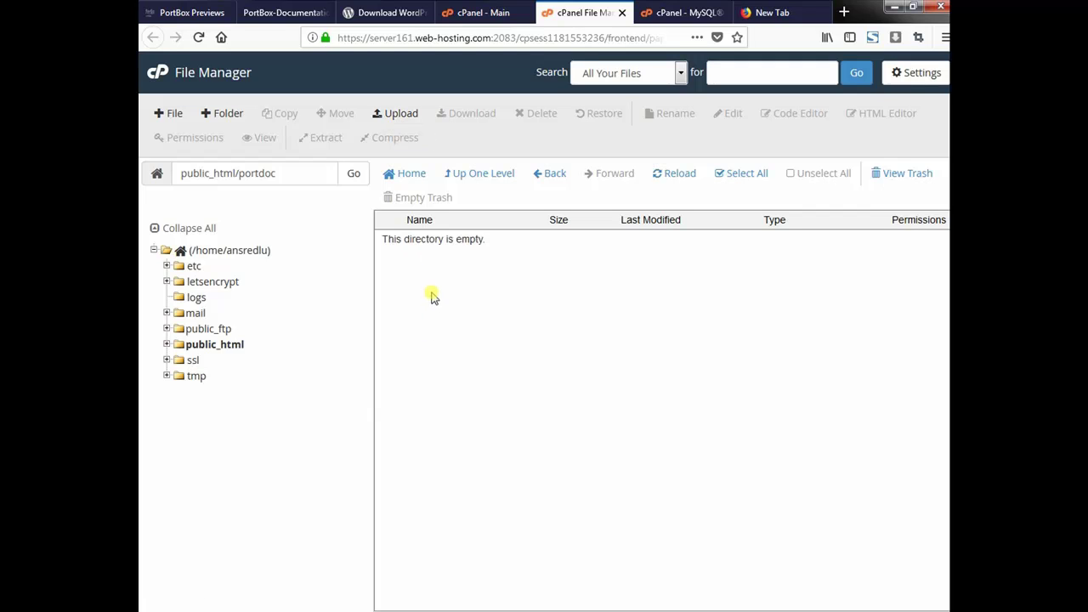
Upload wordpress-4.9.1.zip from the Desktop into the portdoc folder and close the upload page.
left_click(397, 115)
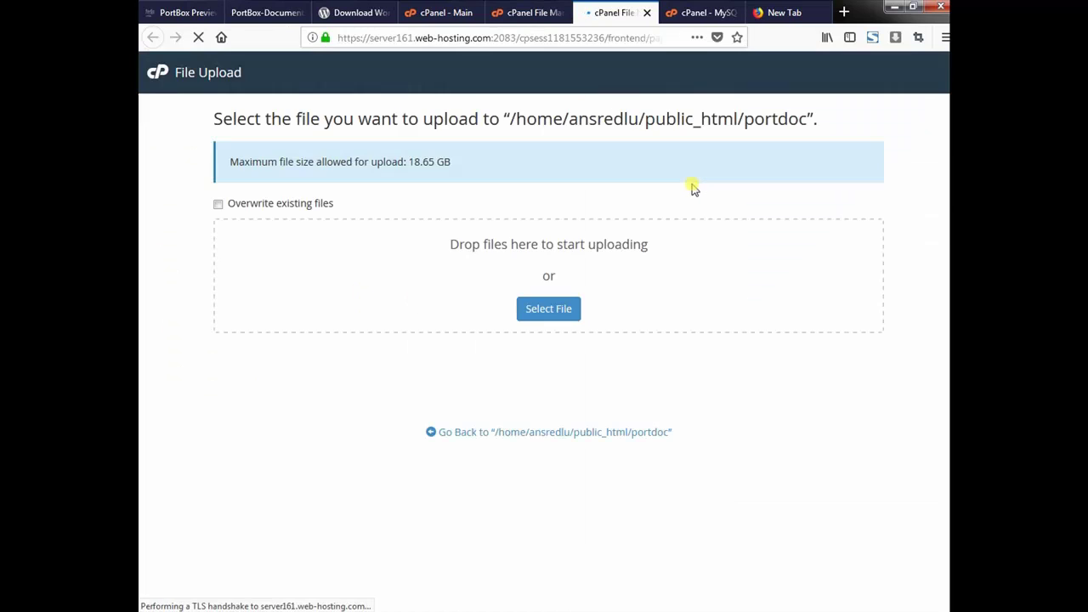
left_click(562, 311)
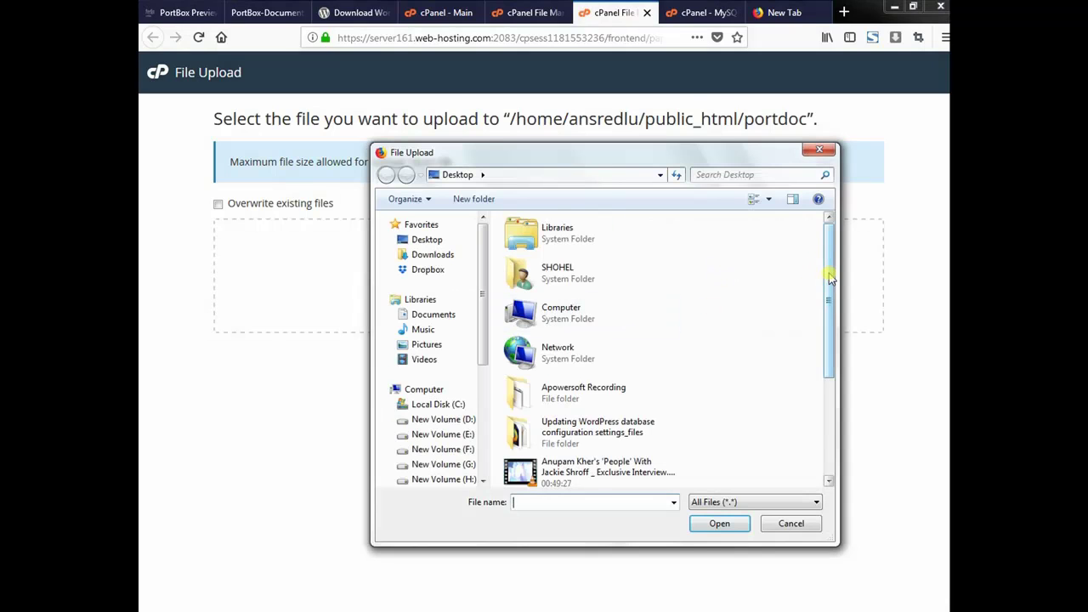
left_click_drag(829, 275, 829, 381)
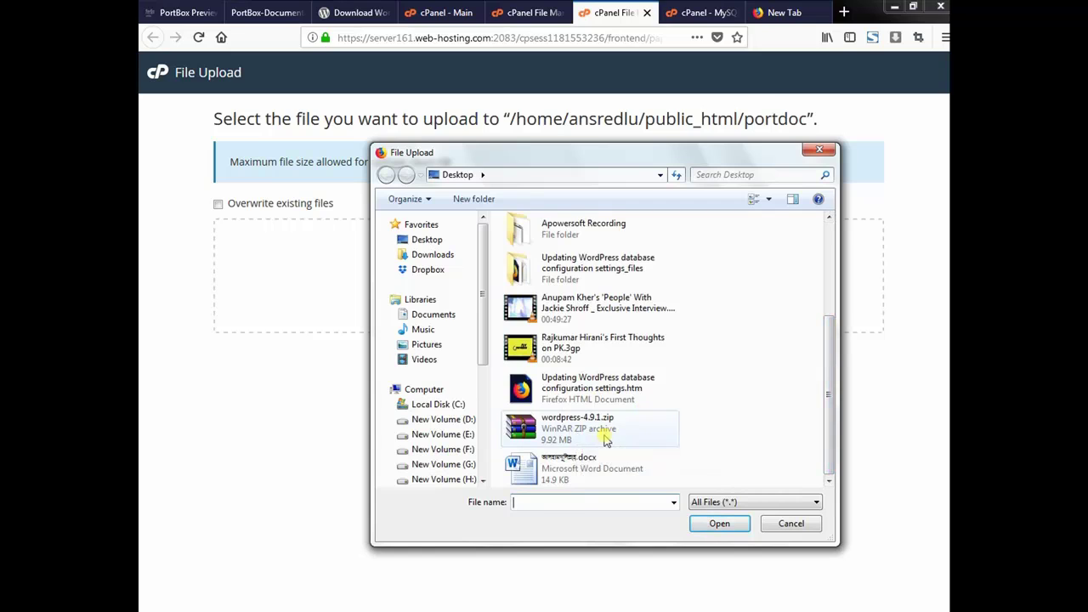
left_click(564, 435)
left_click(719, 524)
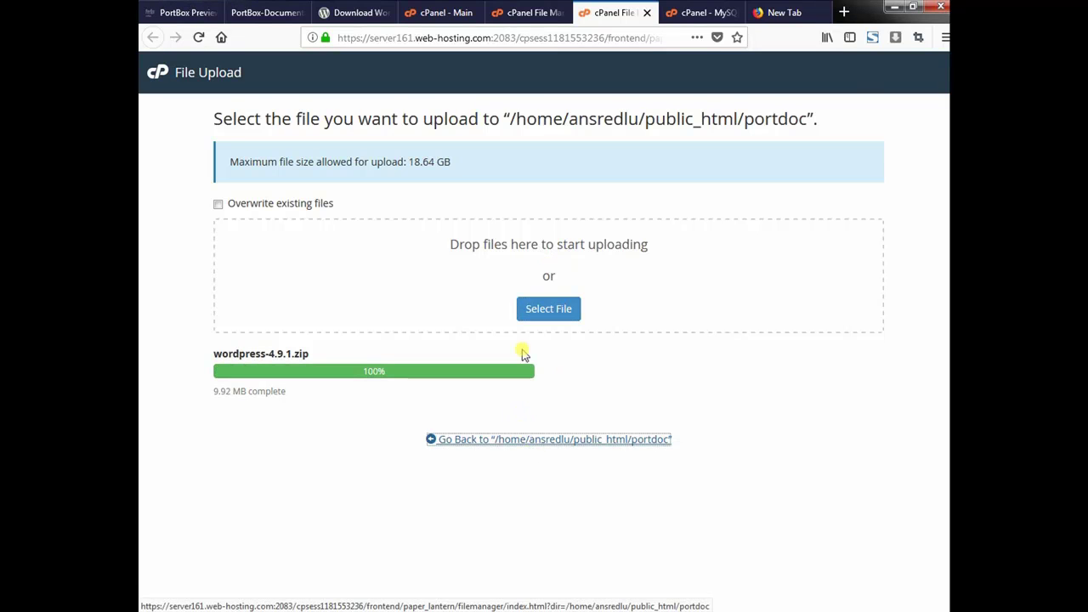
left_click(647, 11)
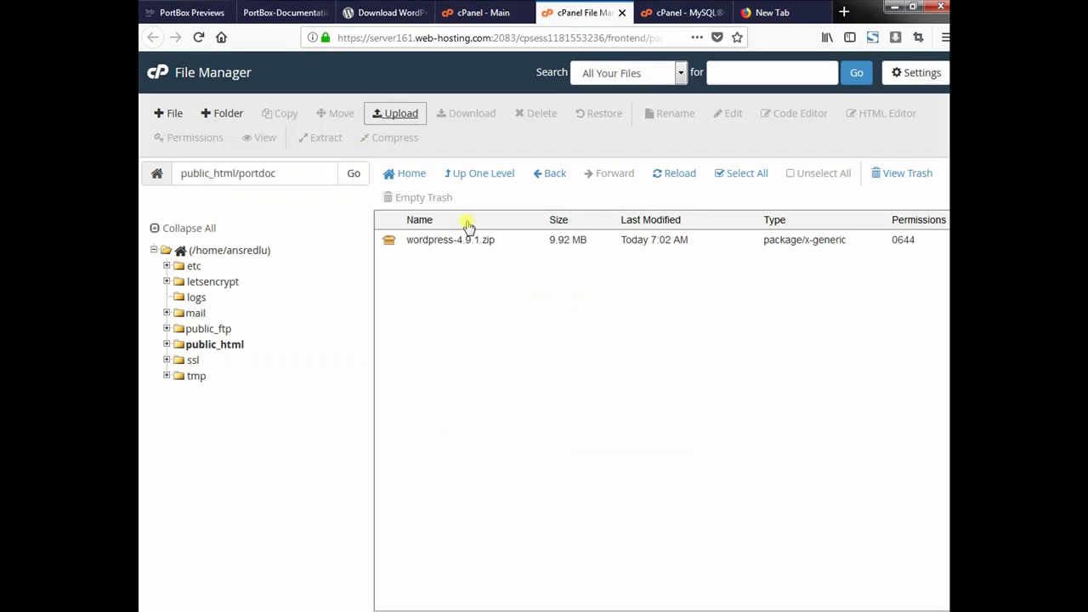
Extract wordpress-4.9.1.zip into /public_html/portdoc and reload the folder listing.
left_click(394, 244)
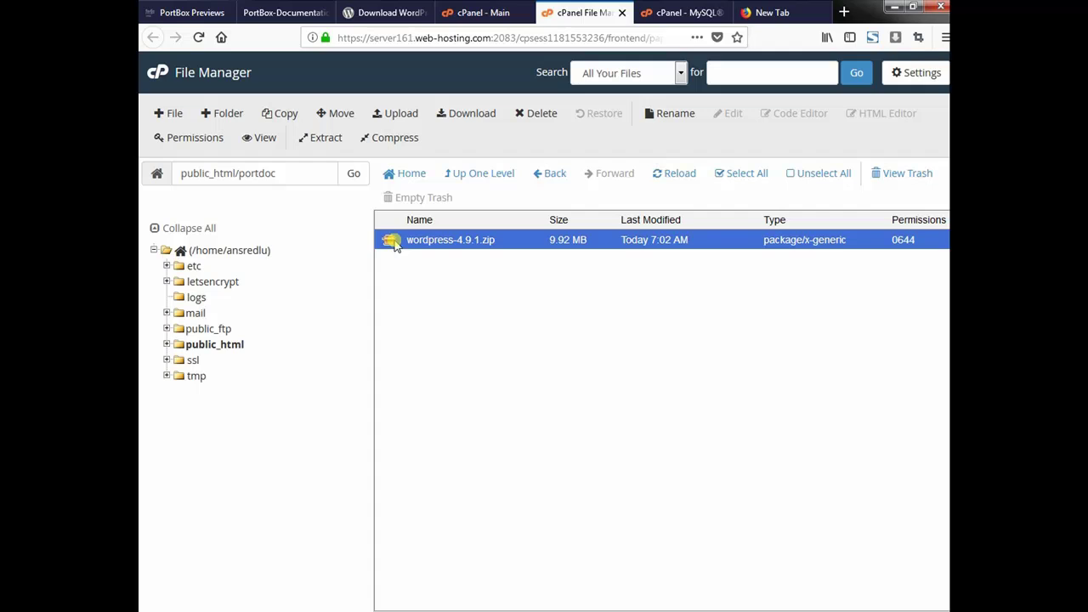
right_click(394, 244)
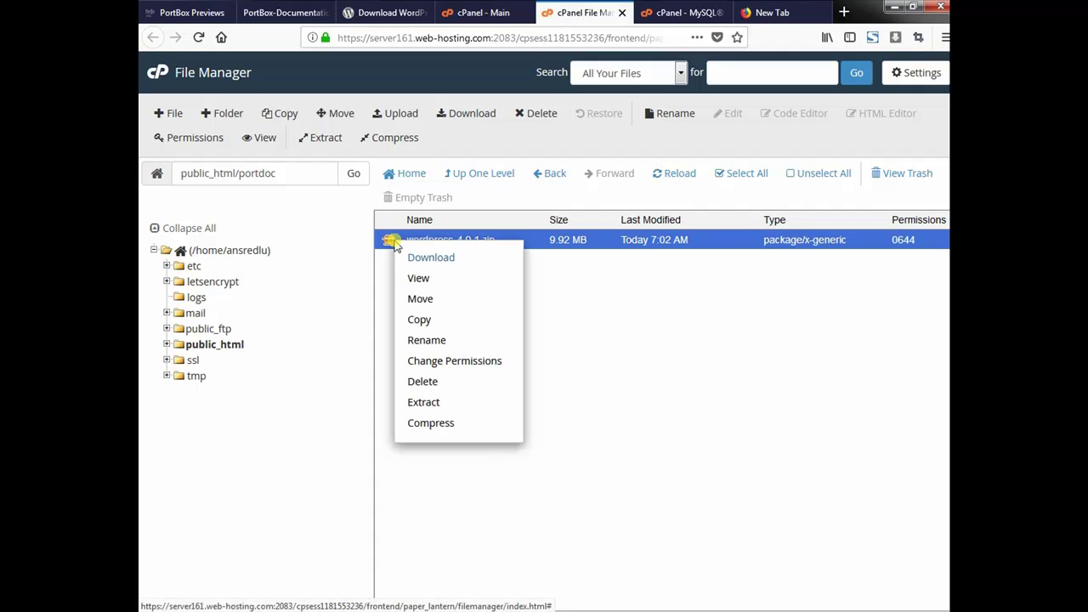
left_click(441, 403)
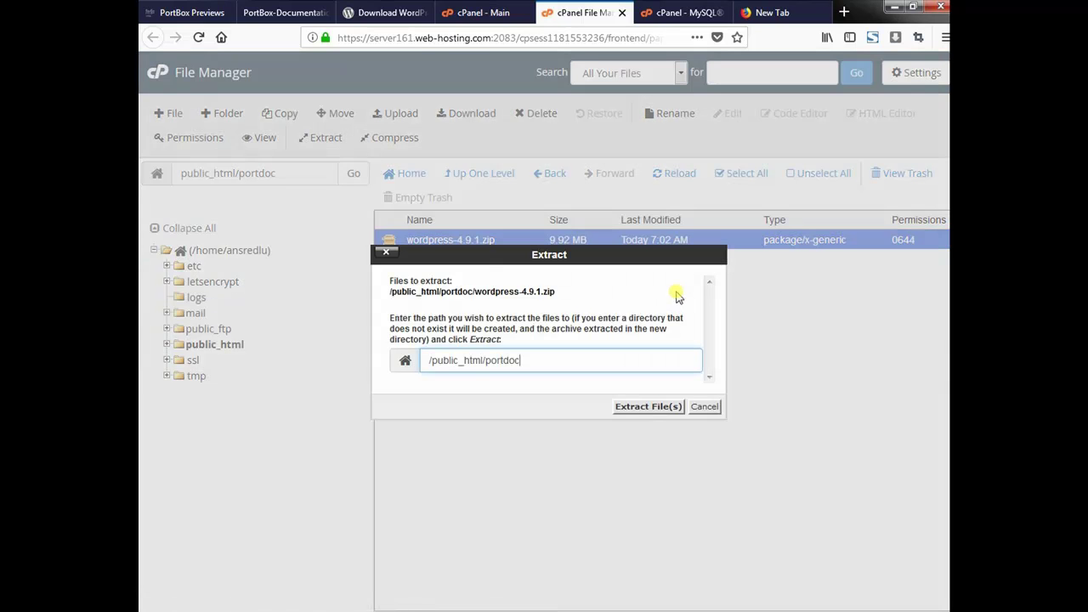
left_click_drag(519, 361, 487, 362)
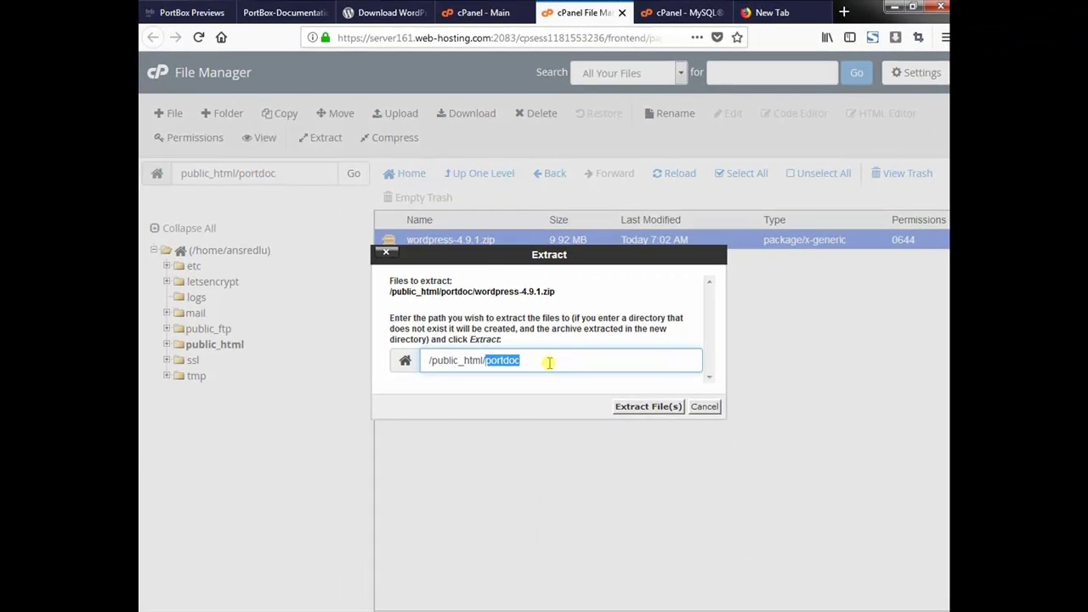
left_click(648, 407)
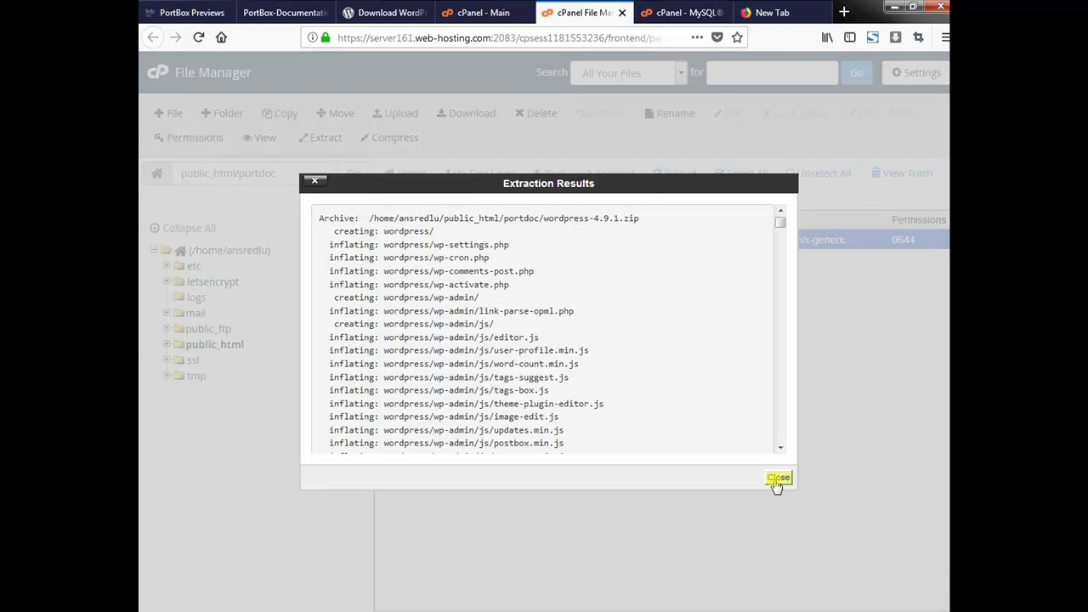
left_click(775, 477)
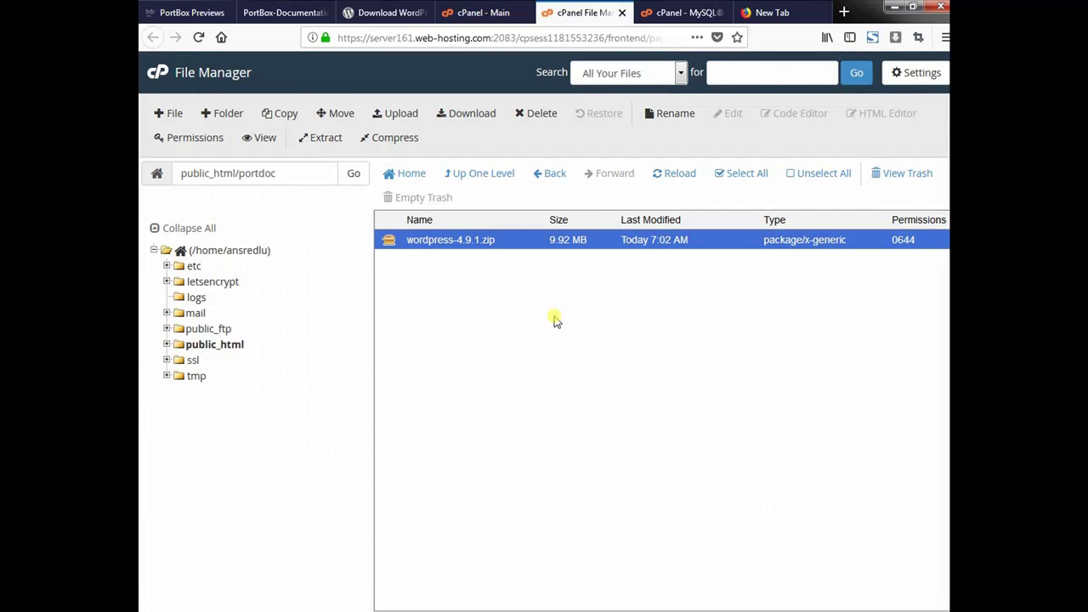
left_click(674, 174)
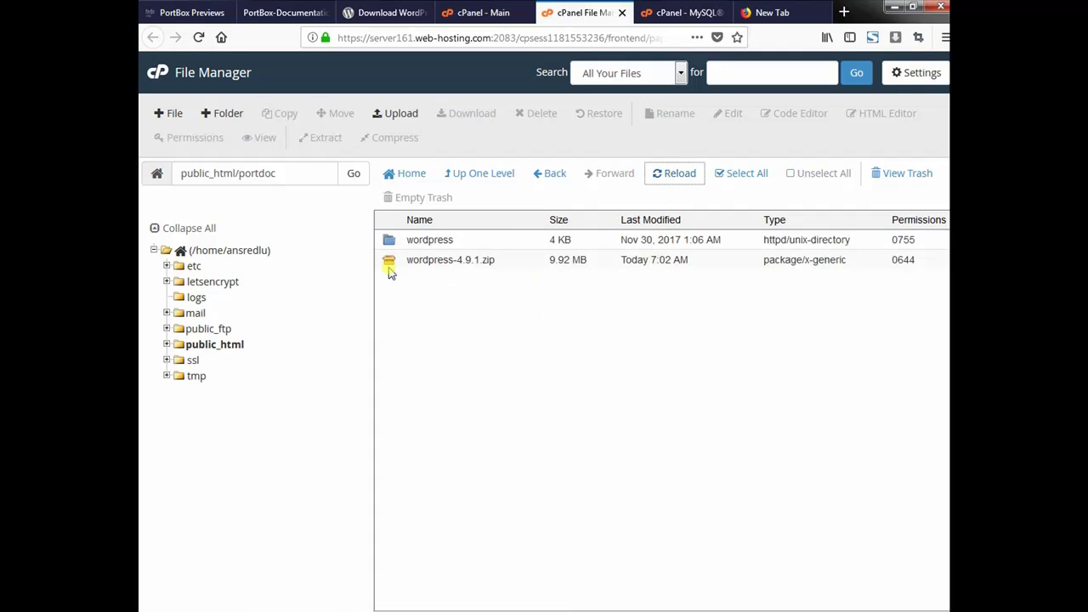
Move everything inside the extracted wordpress folder to /public_html/portdoc/.
double_click(389, 242)
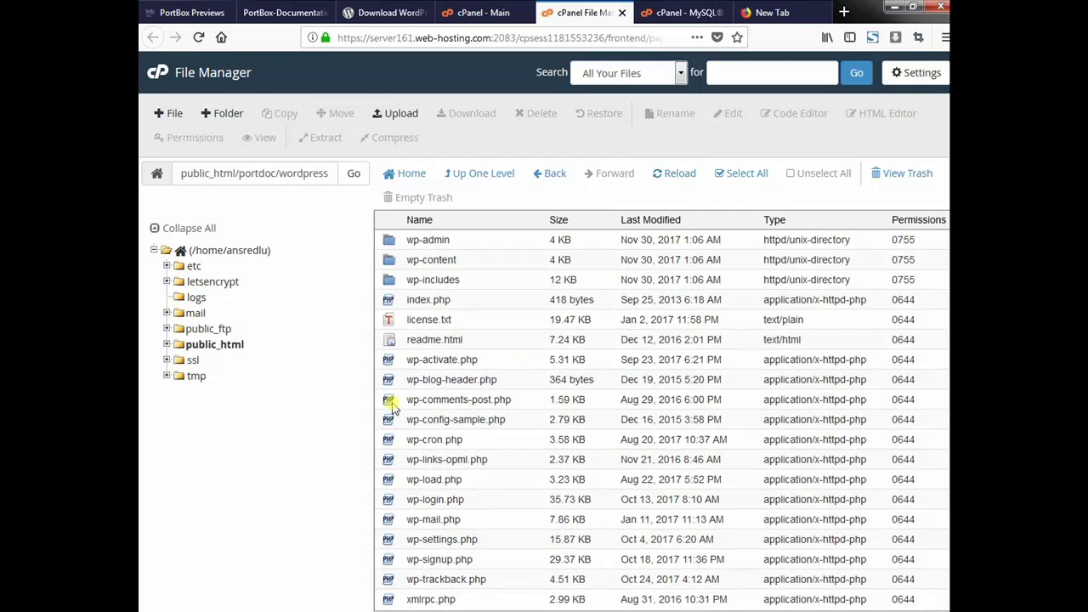
left_click(730, 174)
right_click(484, 241)
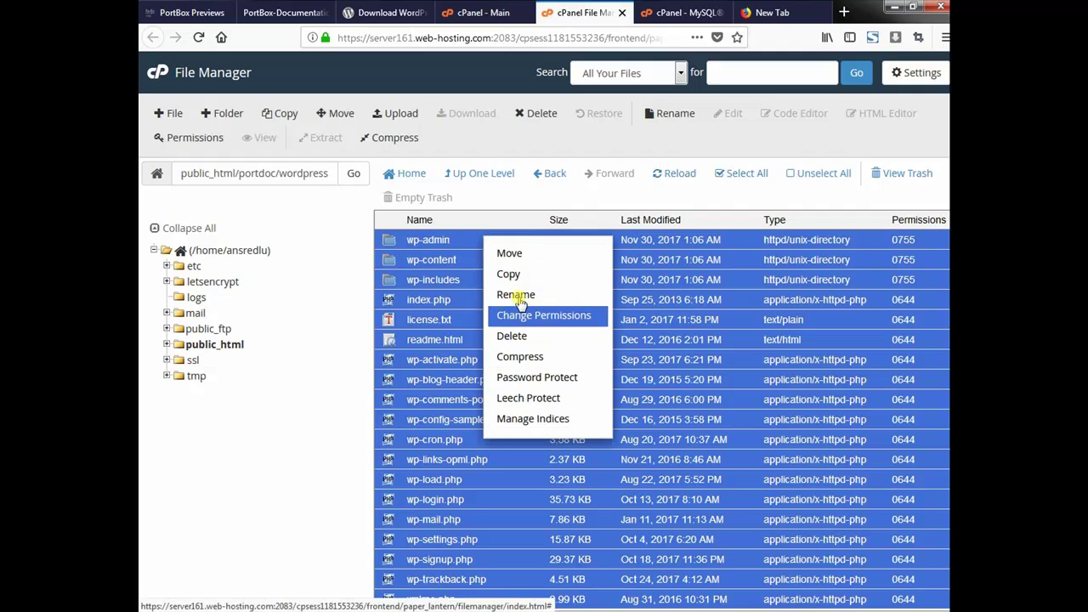
left_click(516, 253)
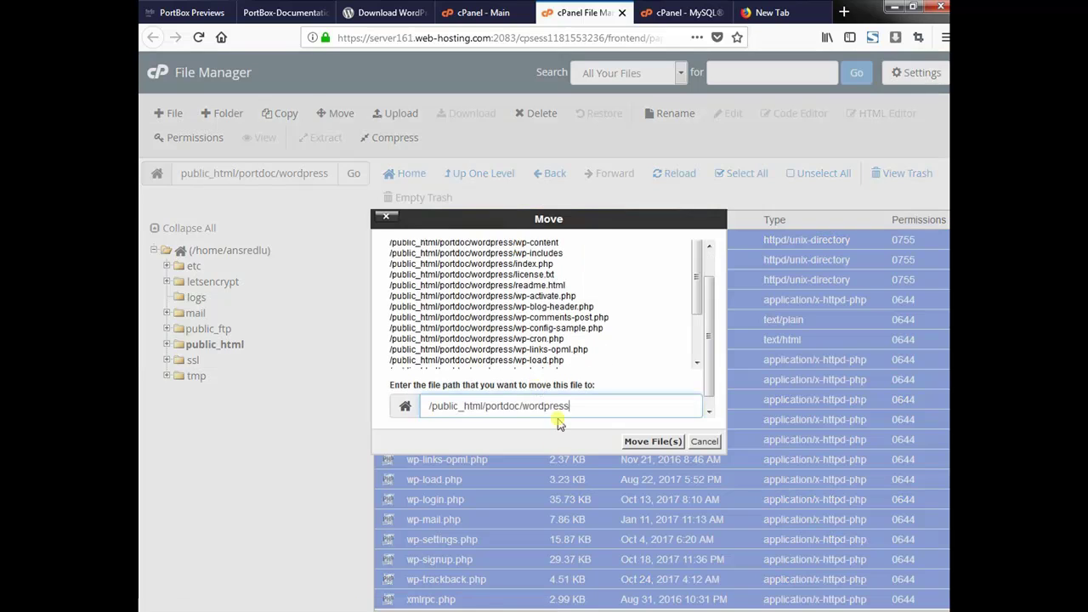
left_click_drag(565, 406, 496, 437)
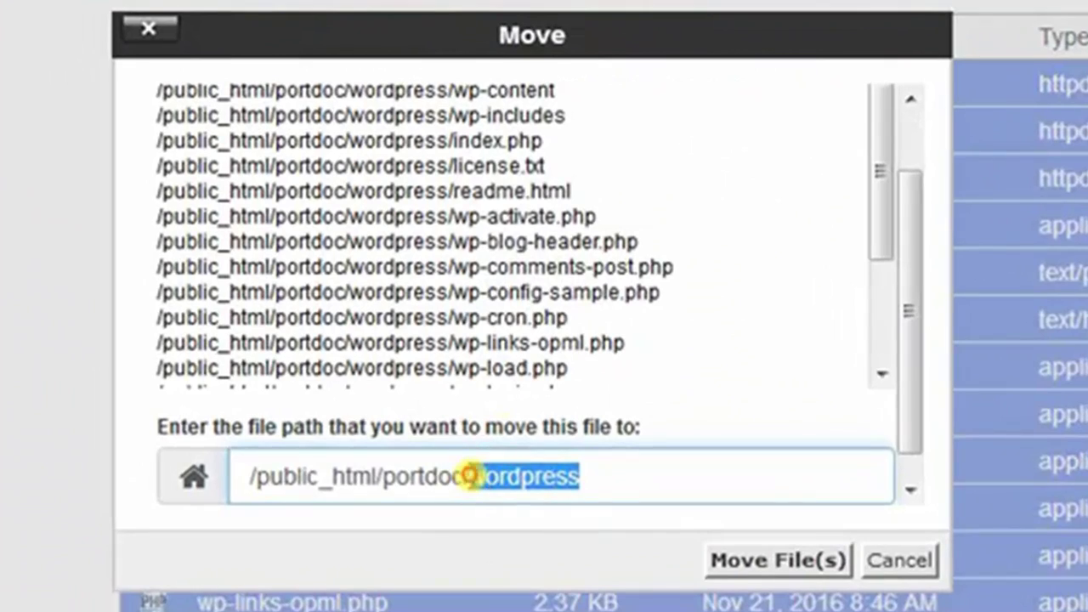
key("BackSpace")
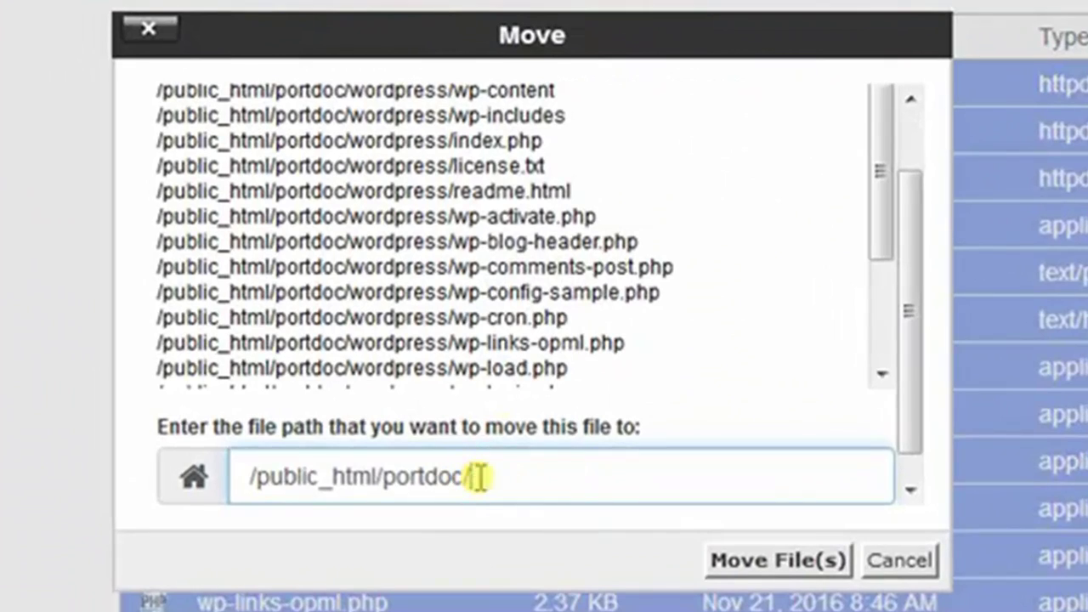
left_click(765, 560)
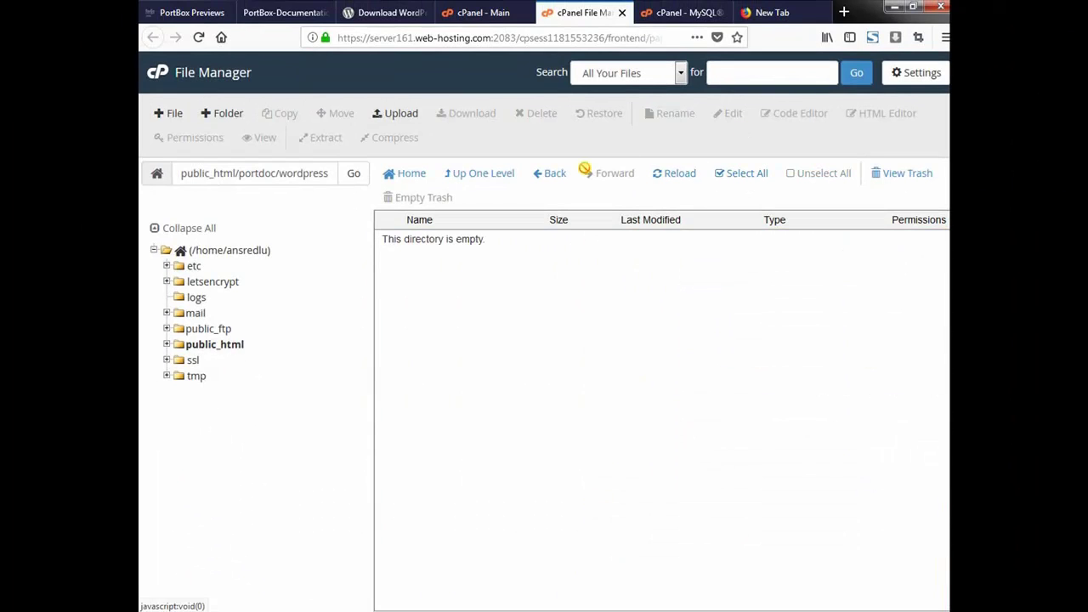
Go back up to the portdoc folder and delete wordpress-4.9.1.zip to the trash.
left_click(490, 177)
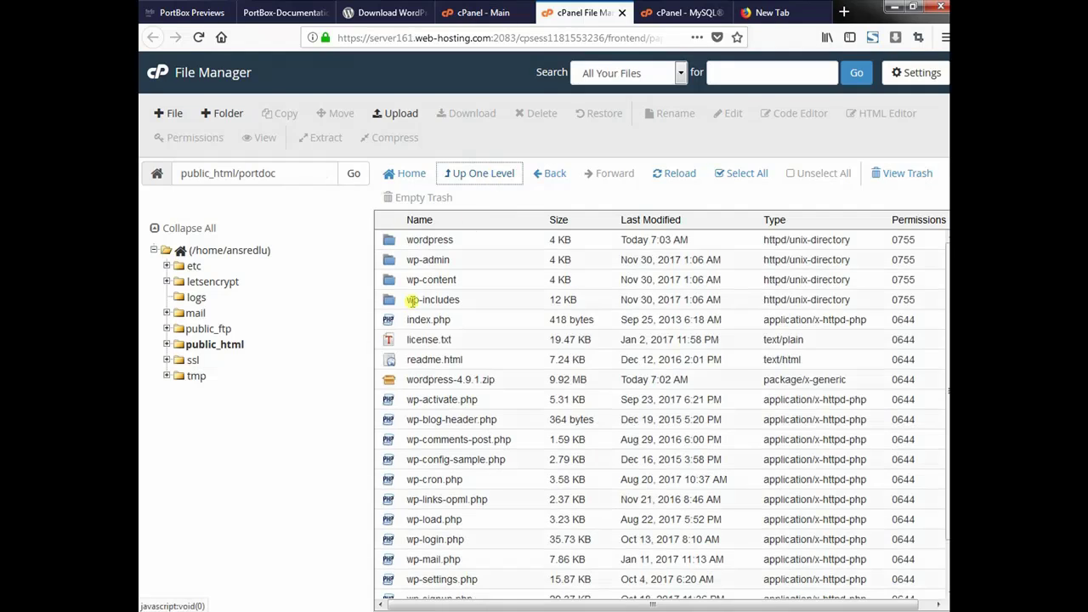
left_click(388, 381)
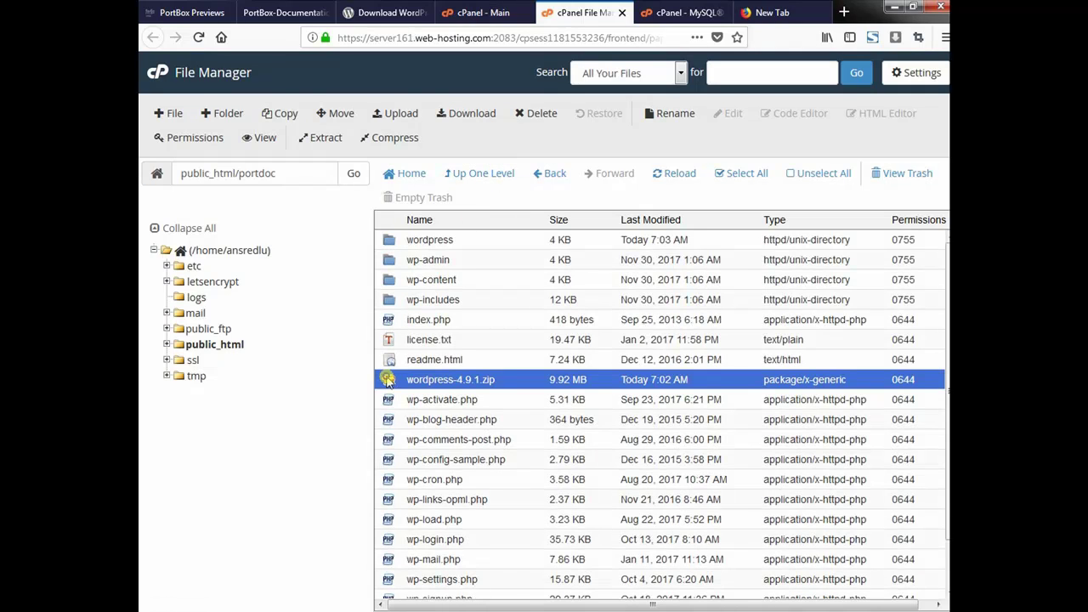
right_click(387, 380)
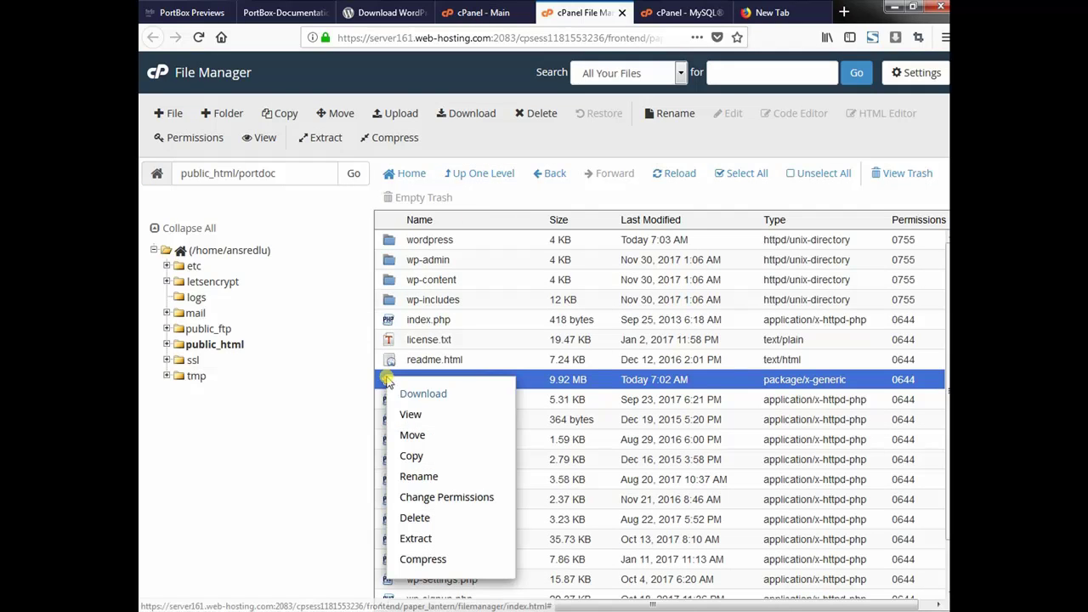
left_click(417, 519)
left_click(674, 379)
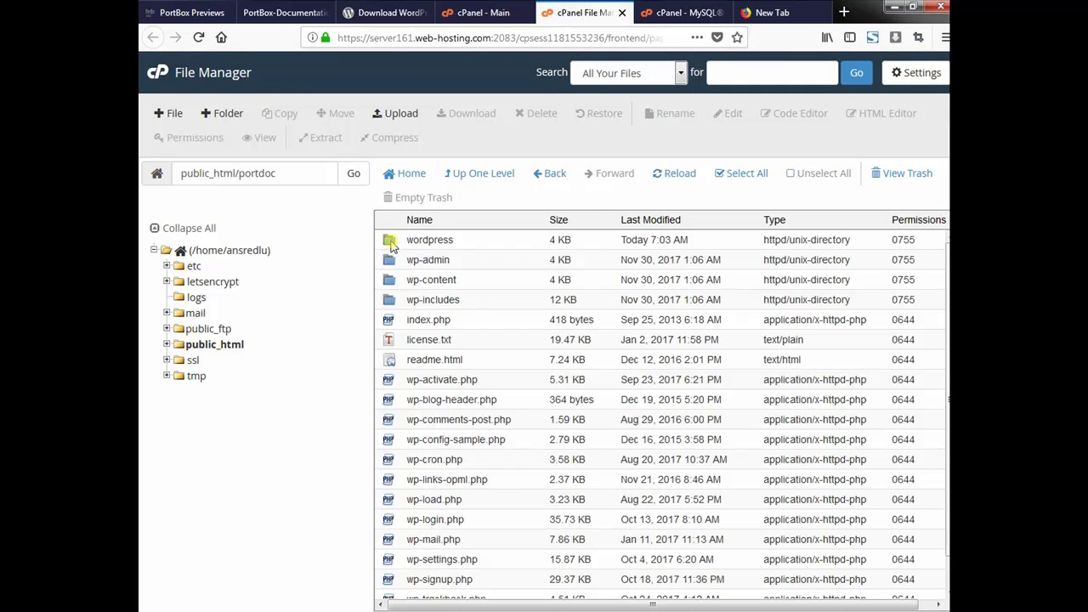
Delete the emptied wordpress folder from public_html/portdoc to the trash.
left_click(387, 241)
right_click(387, 242)
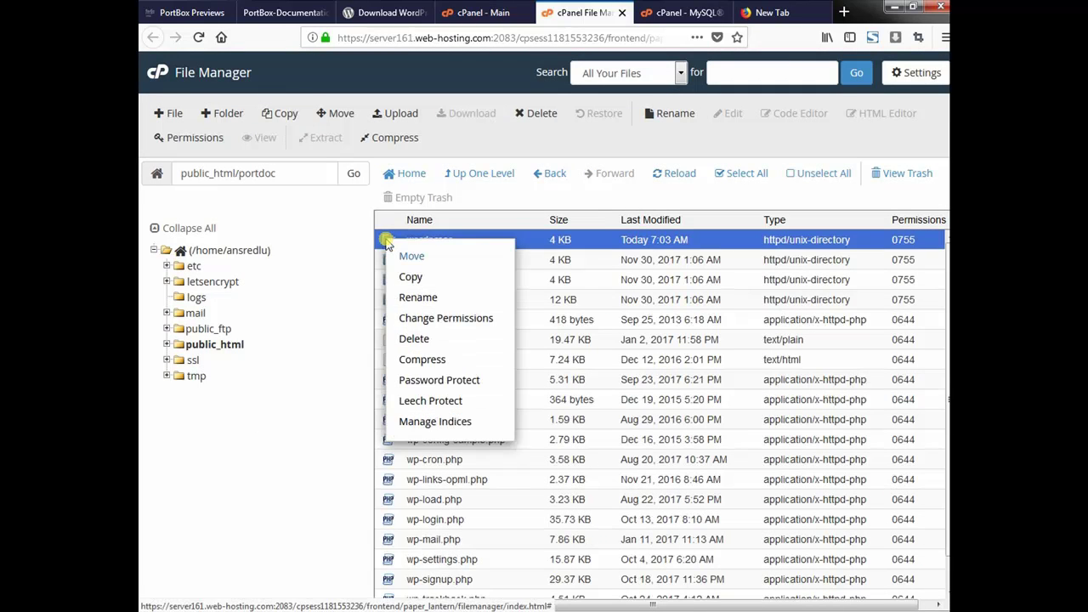
left_click(424, 341)
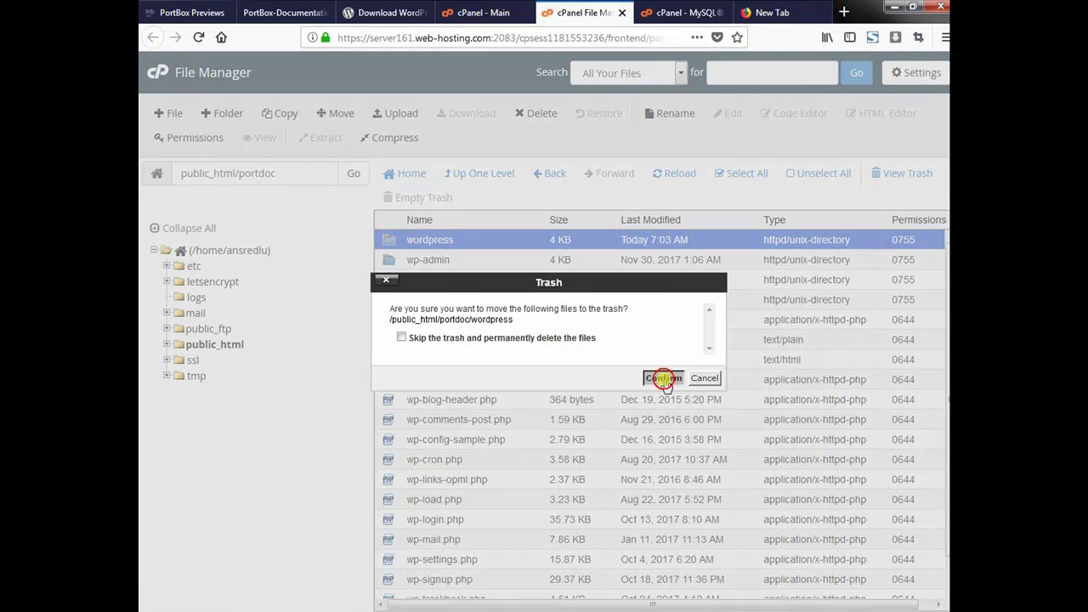
left_click(663, 379)
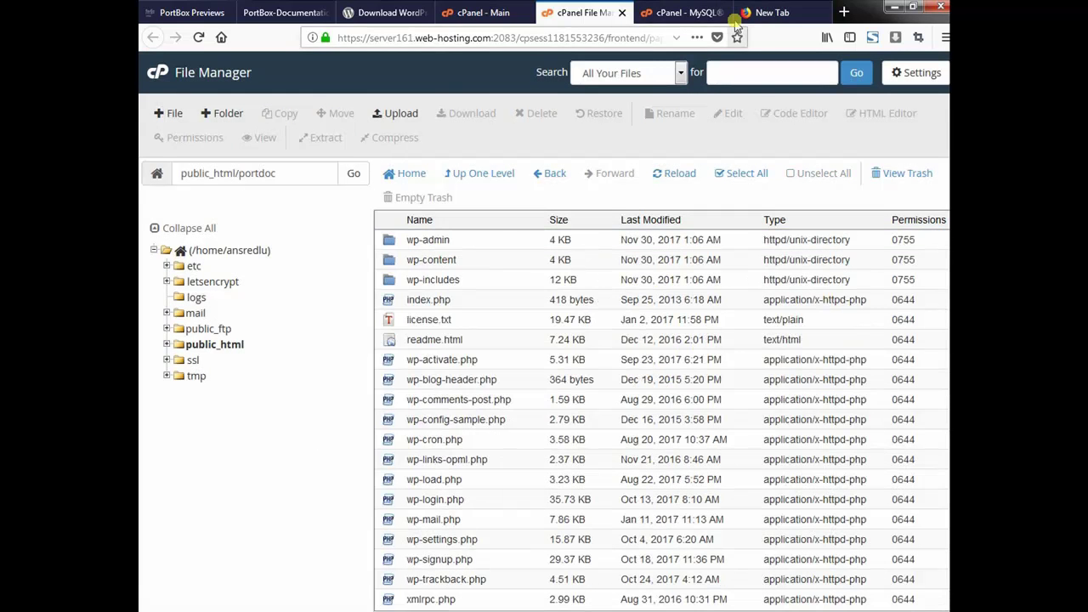
Open the WordPress setup at ansrthemeaction.website/portdoc and proceed in English (United States) to the database connection form.
left_click(777, 15)
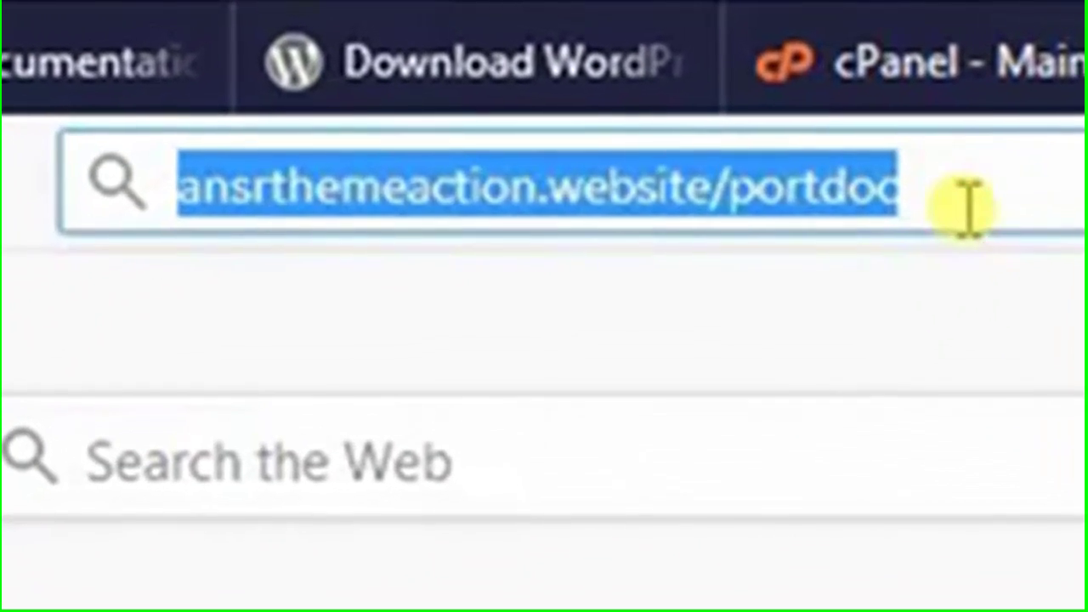
left_click(481, 39)
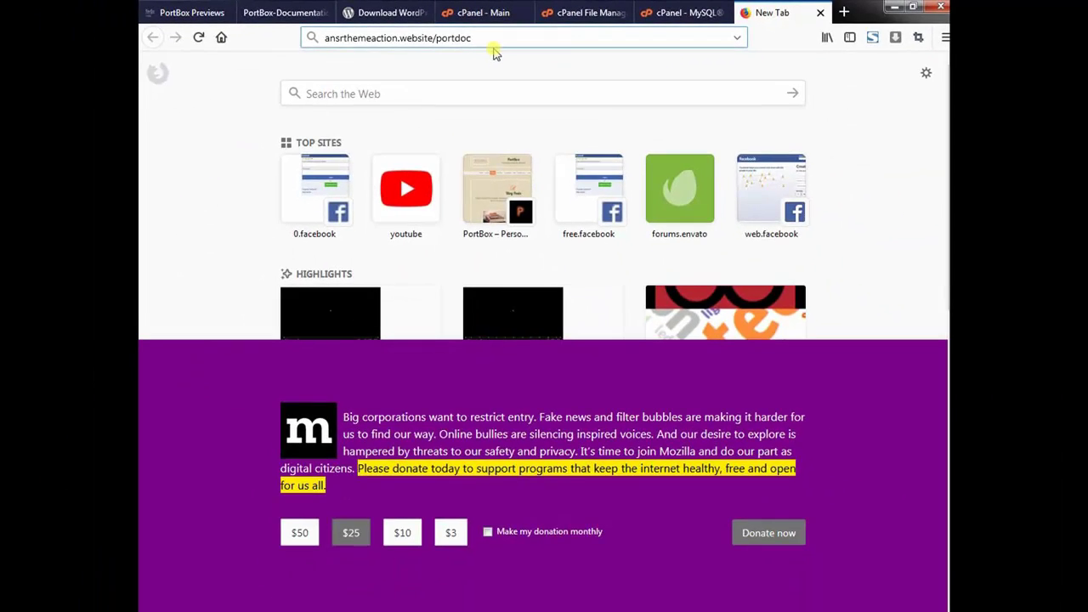
key("Return")
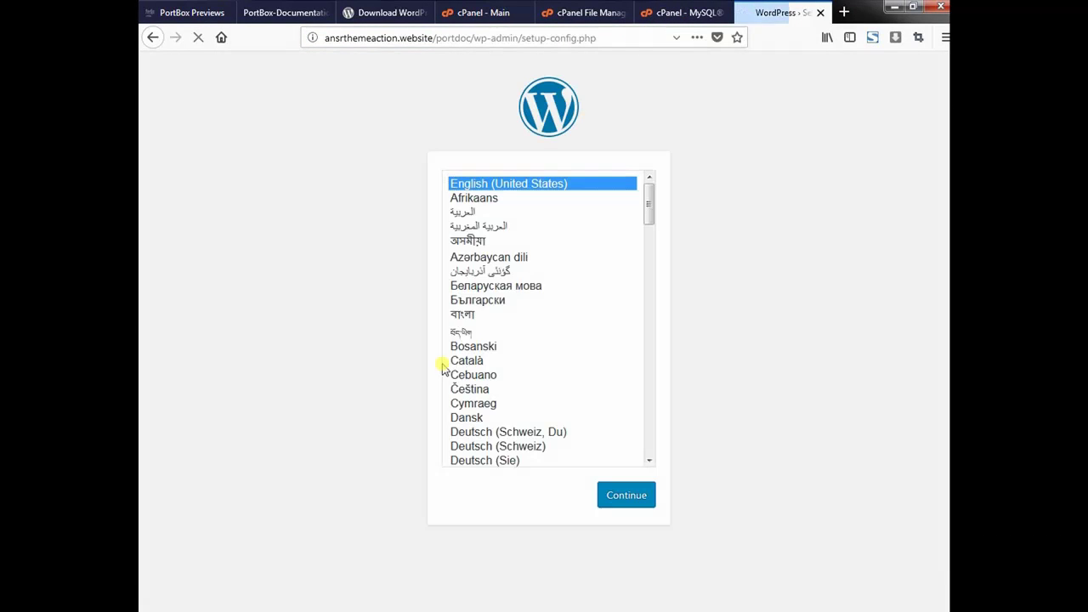
left_click(627, 496)
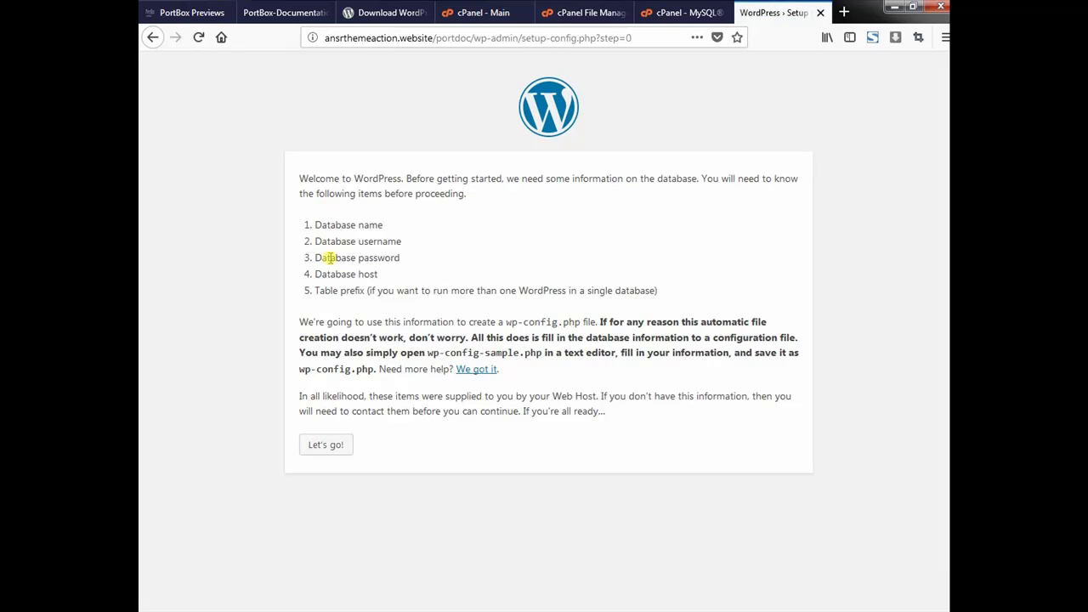
left_click_drag(660, 293, 297, 218)
left_click(323, 451)
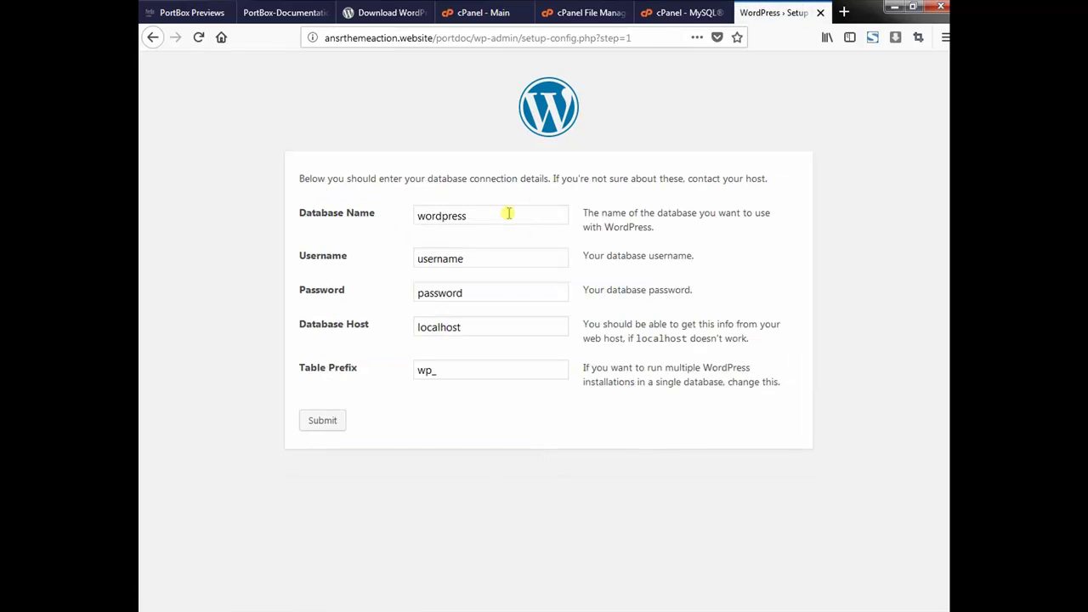
Copy the database name ansredlu_portdoc from the Notepad notes and replace the default database name in the WordPress setup form with it.
left_click(508, 213)
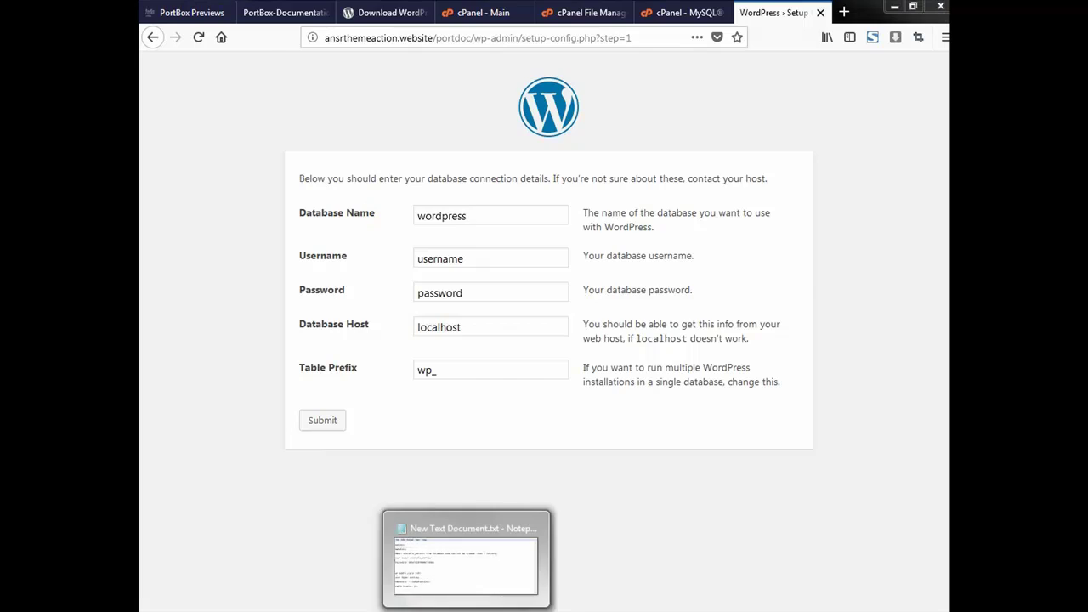
left_click(466, 545)
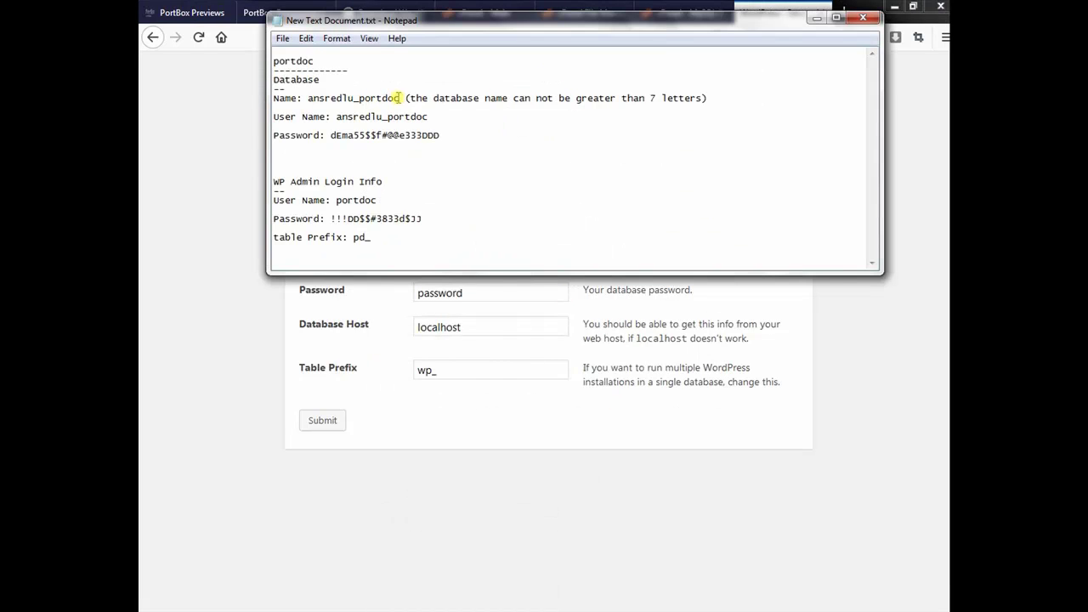
left_click_drag(401, 98, 308, 99)
key("ctrl+c")
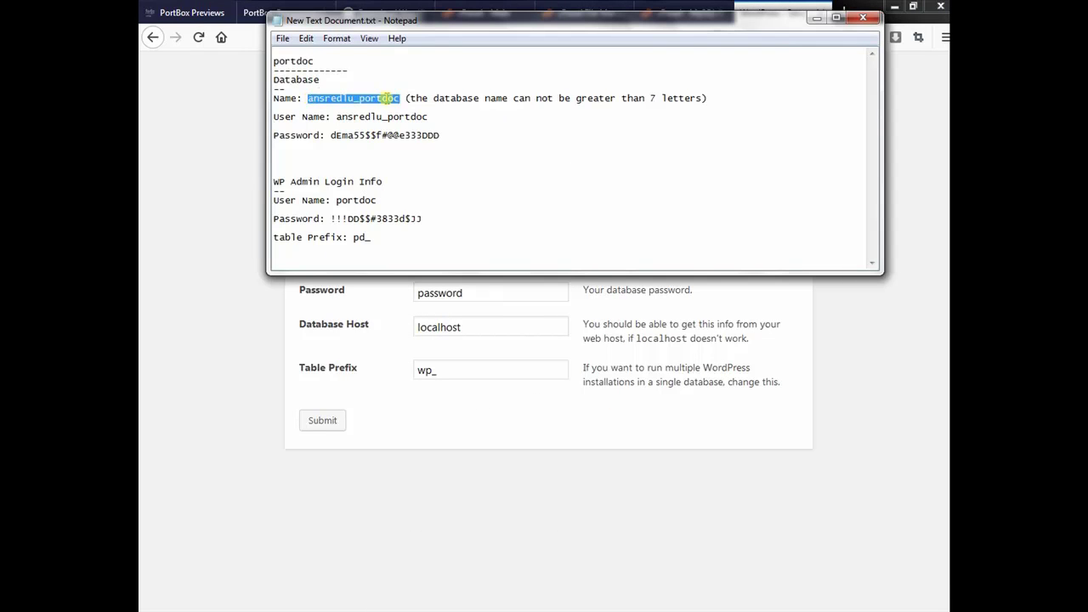
left_click(230, 189)
left_click_drag(479, 219, 388, 219)
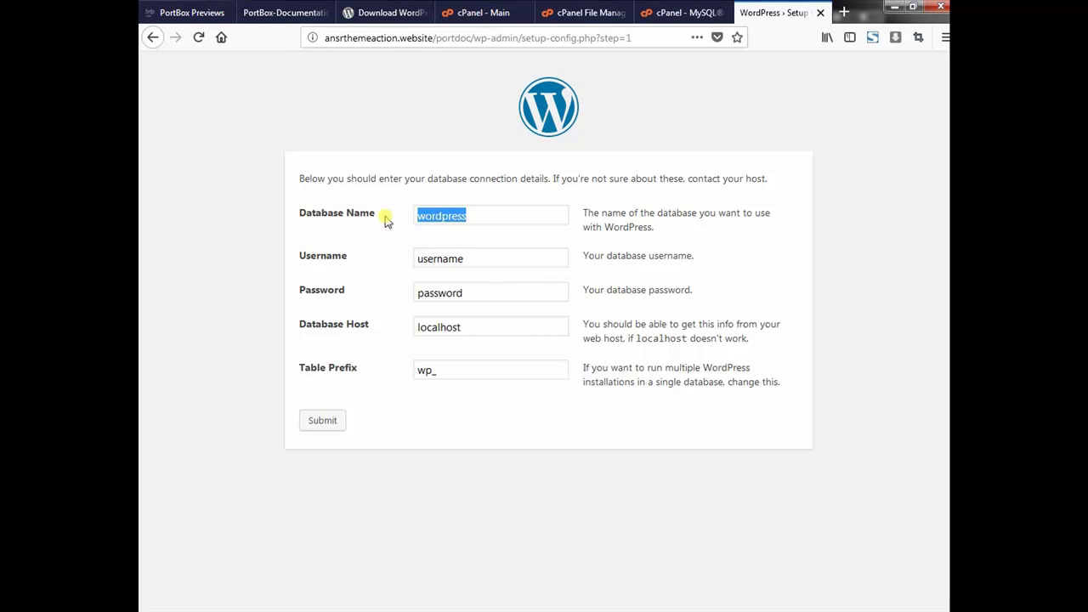
key("ctrl+v")
Copy the database user name ansredlu_portdoc from the Notepad notes into the setup form's username field, replacing the placeholder.
key("alt+Tab")
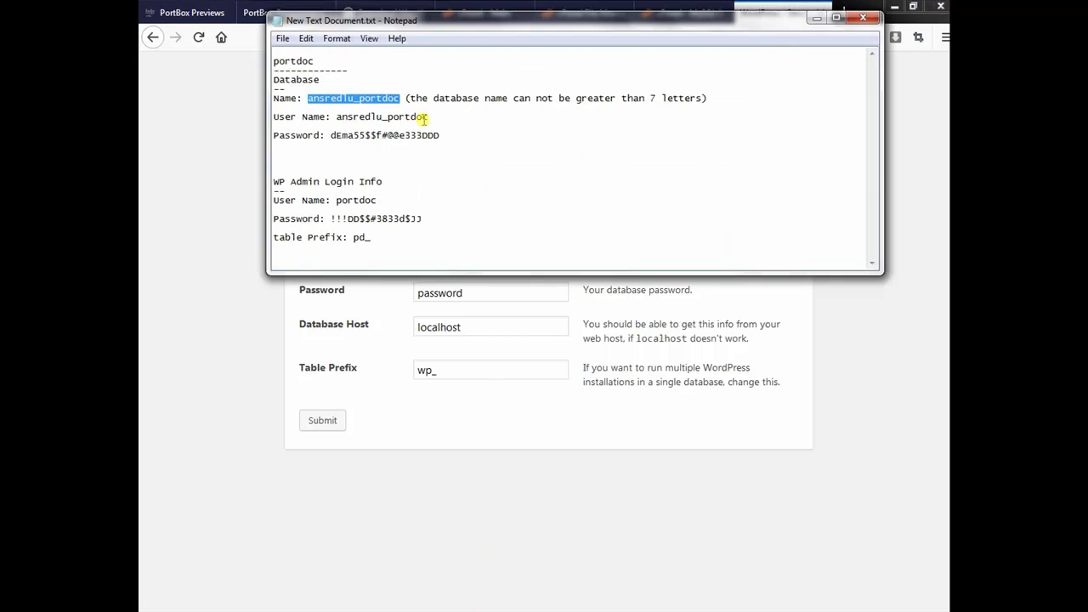
left_click_drag(428, 116, 338, 116)
key("ctrl+c")
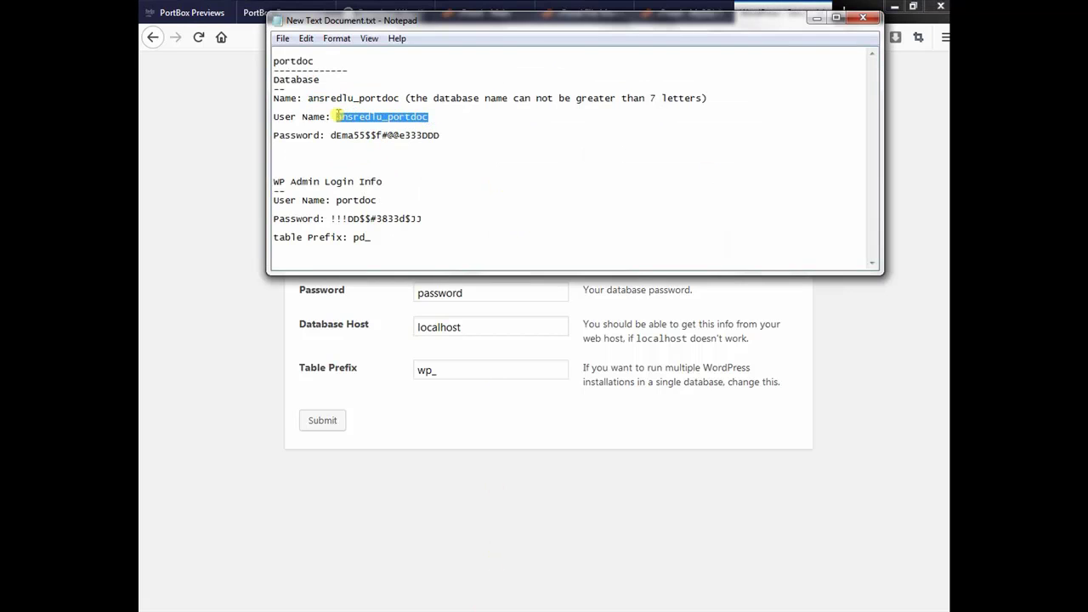
left_click(290, 311)
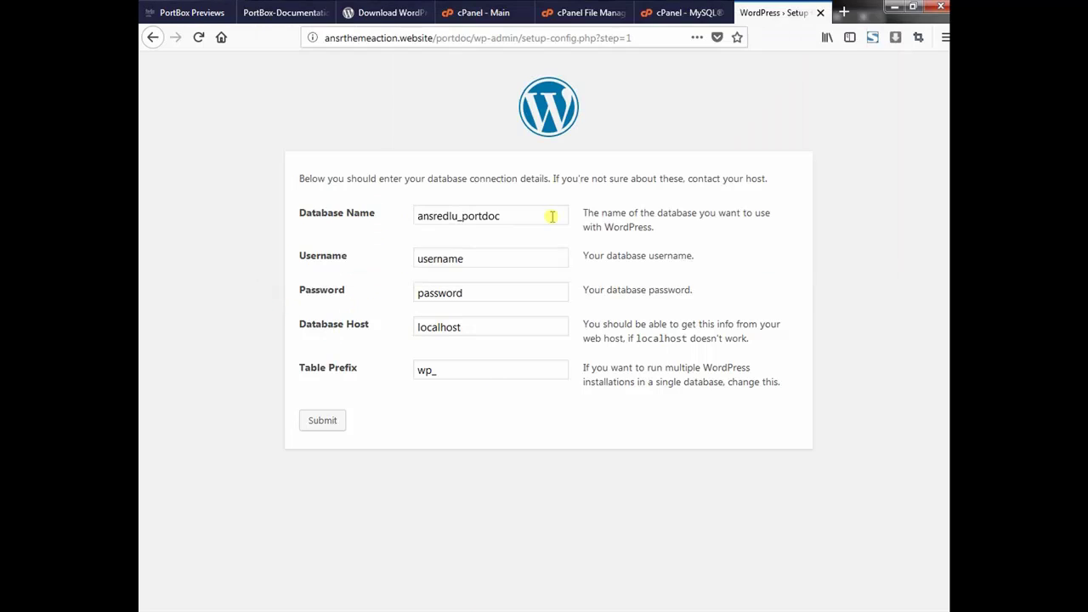
left_click_drag(483, 253, 363, 268)
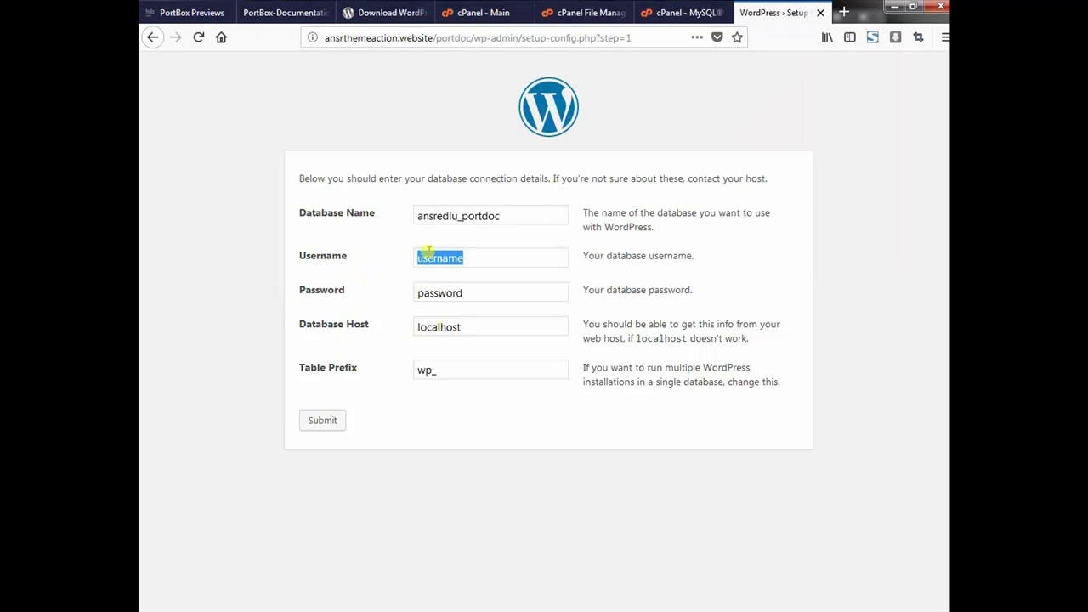
key("ctrl+v")
Copy the database password from the Notepad notes into the setup form's password field, replacing the placeholder.
key("alt+Tab")
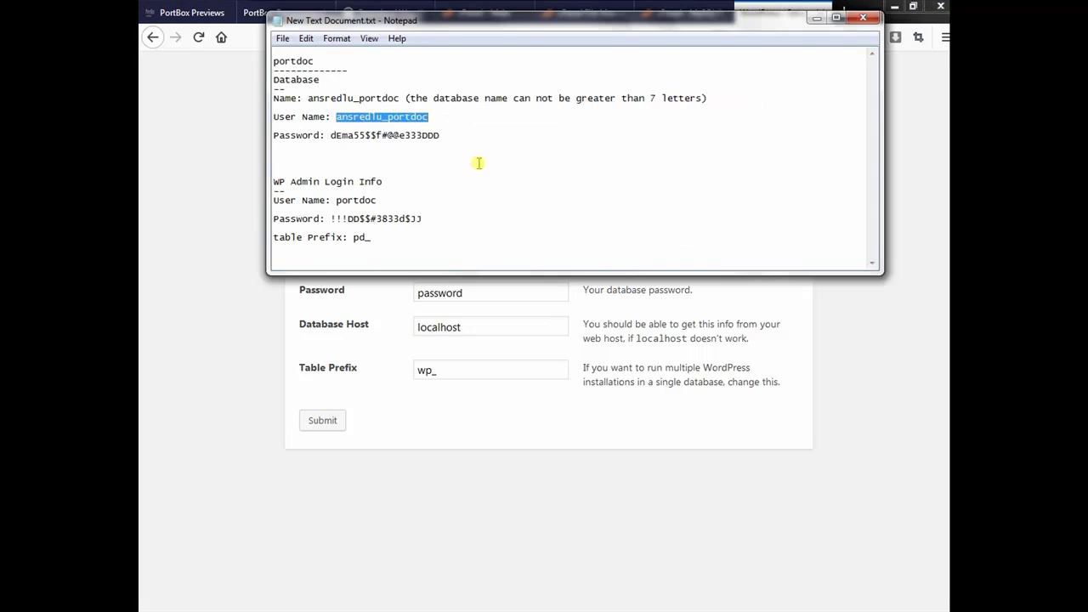
left_click_drag(440, 136, 334, 133)
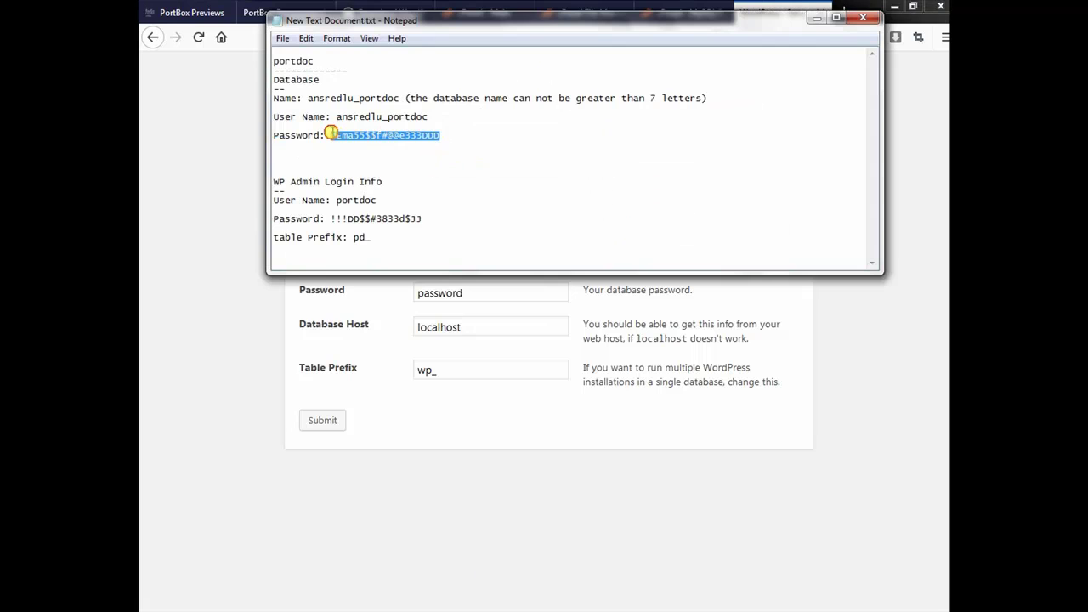
key("ctrl+c")
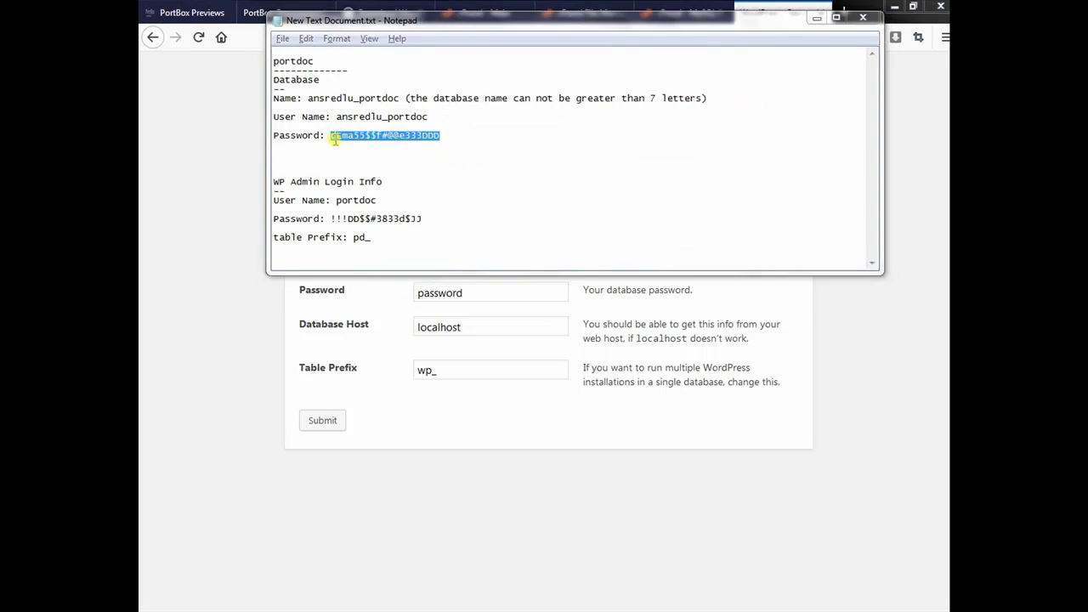
key("alt+Tab")
left_click_drag(468, 292, 384, 289)
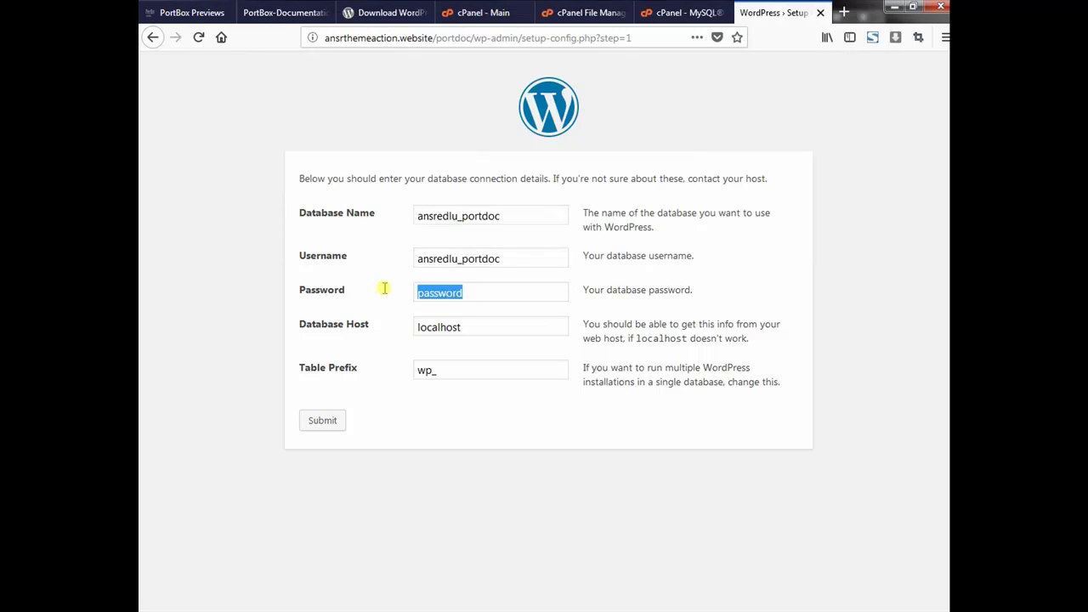
key("ctrl+v")
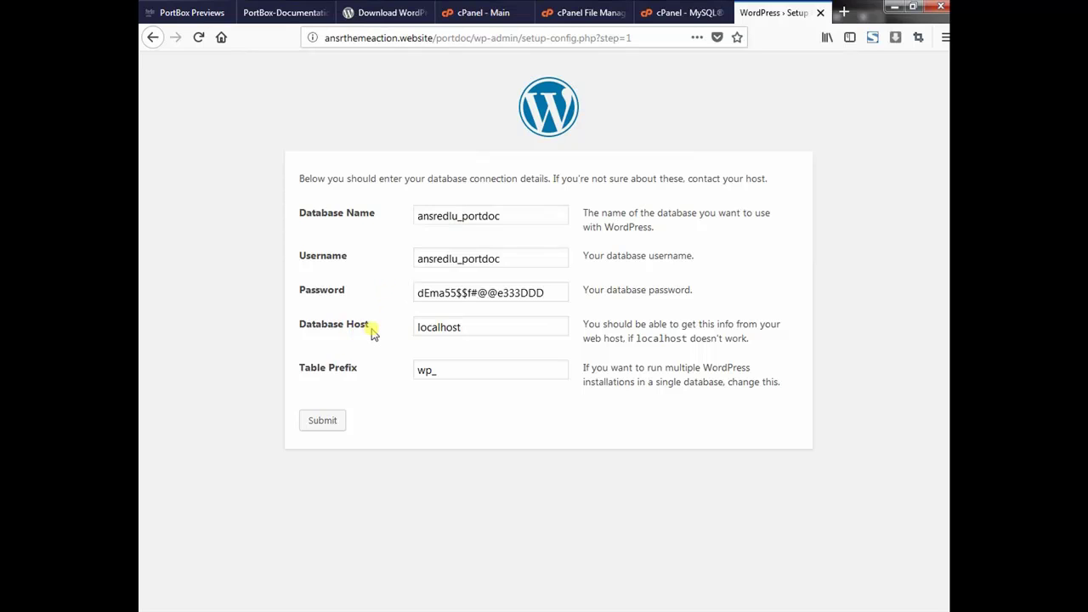
Keep localhost as the database host, set the table prefix to pd_, then submit the details and run the installation.
left_click_drag(460, 326, 412, 331)
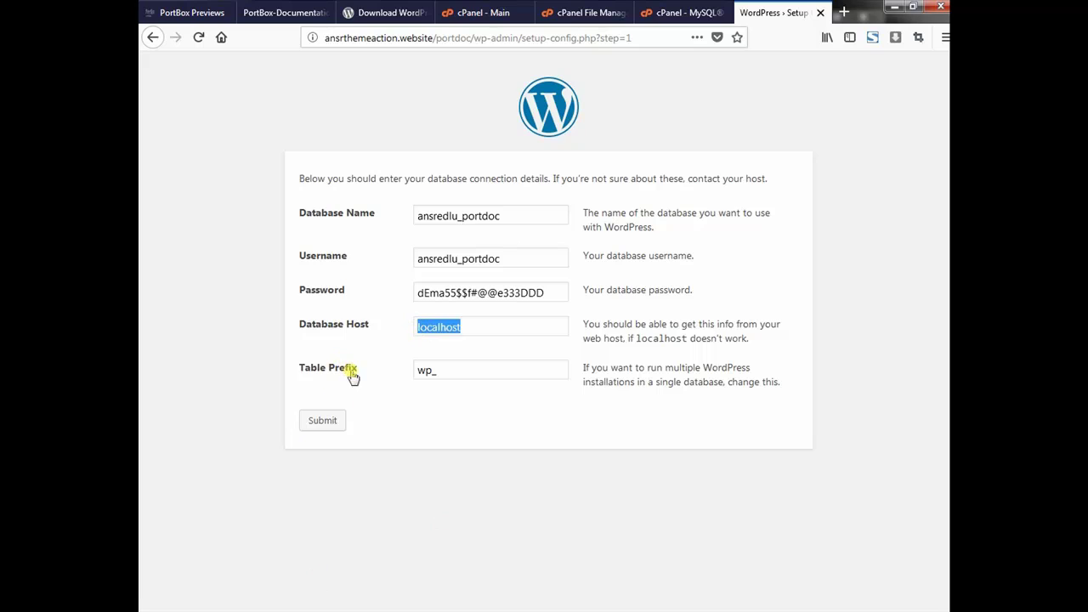
left_click_drag(432, 371, 412, 372)
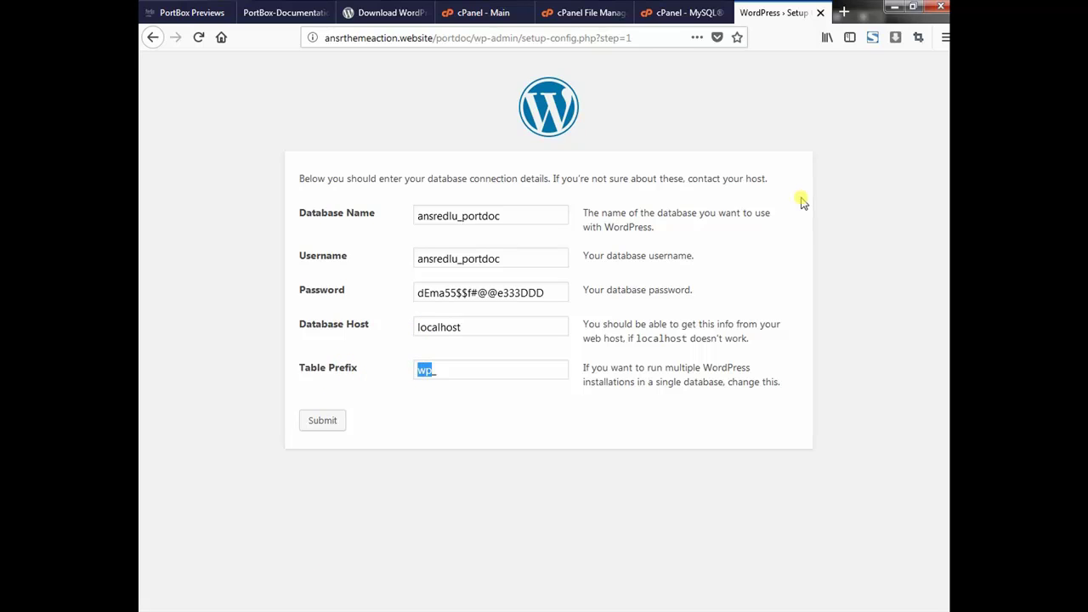
type("pd")
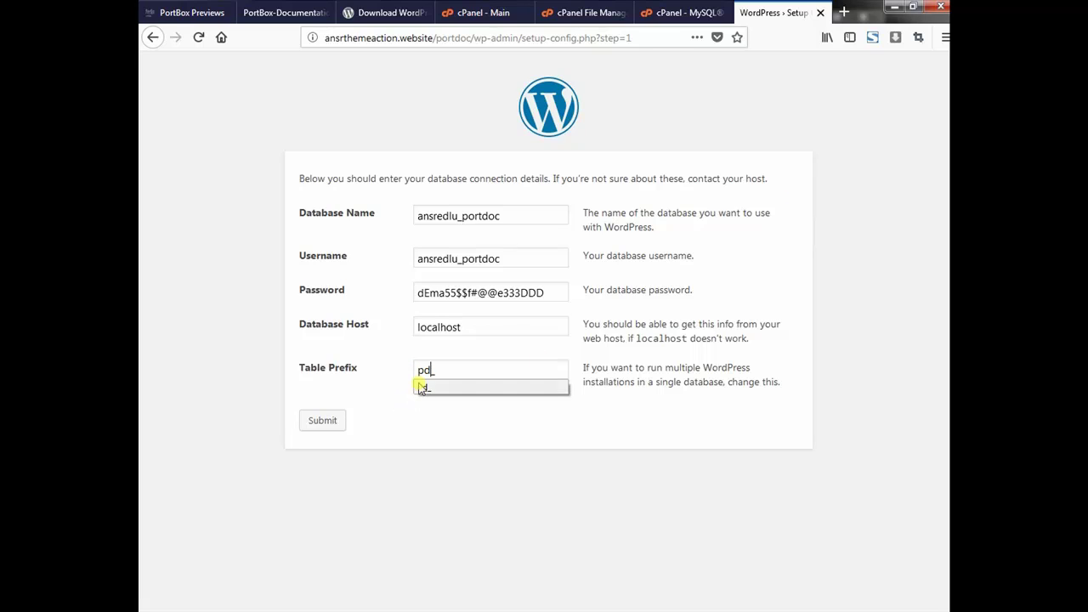
left_click(322, 421)
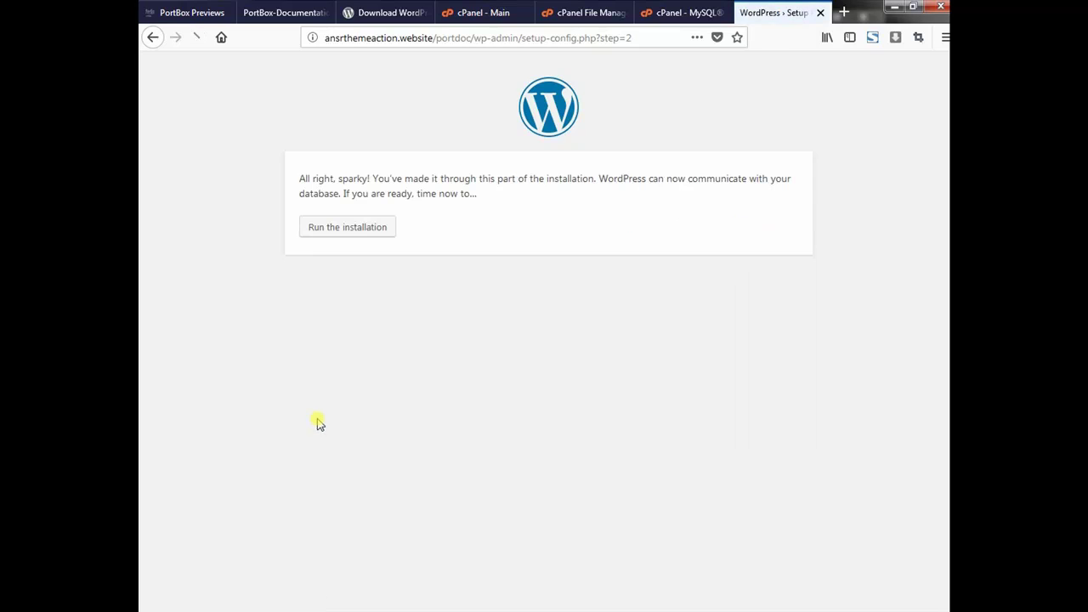
left_click(363, 230)
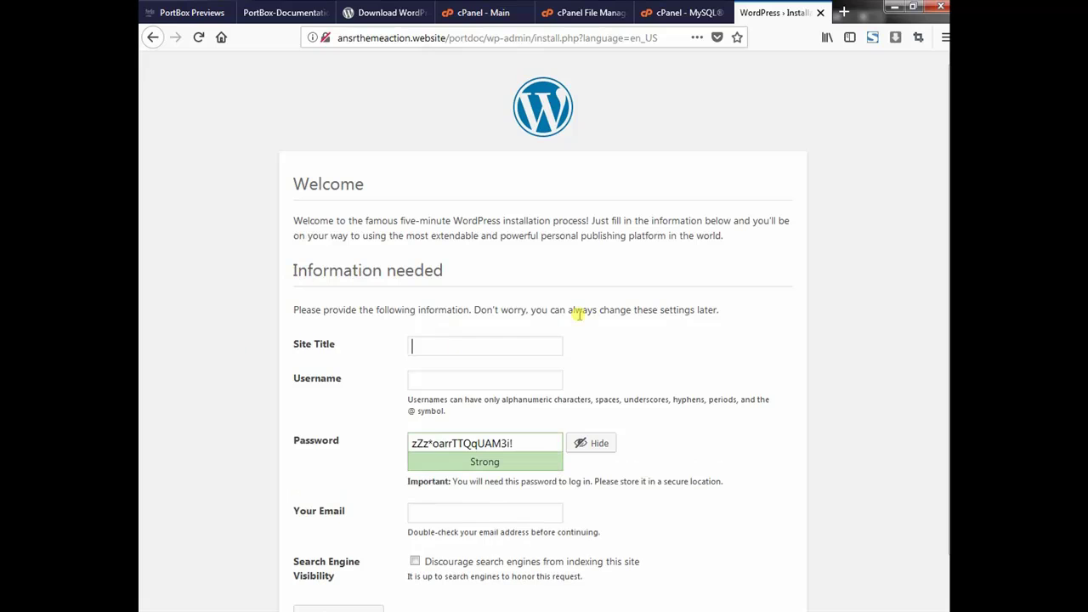
Enter PortDoc as the site title on the WordPress installation page.
type("Po")
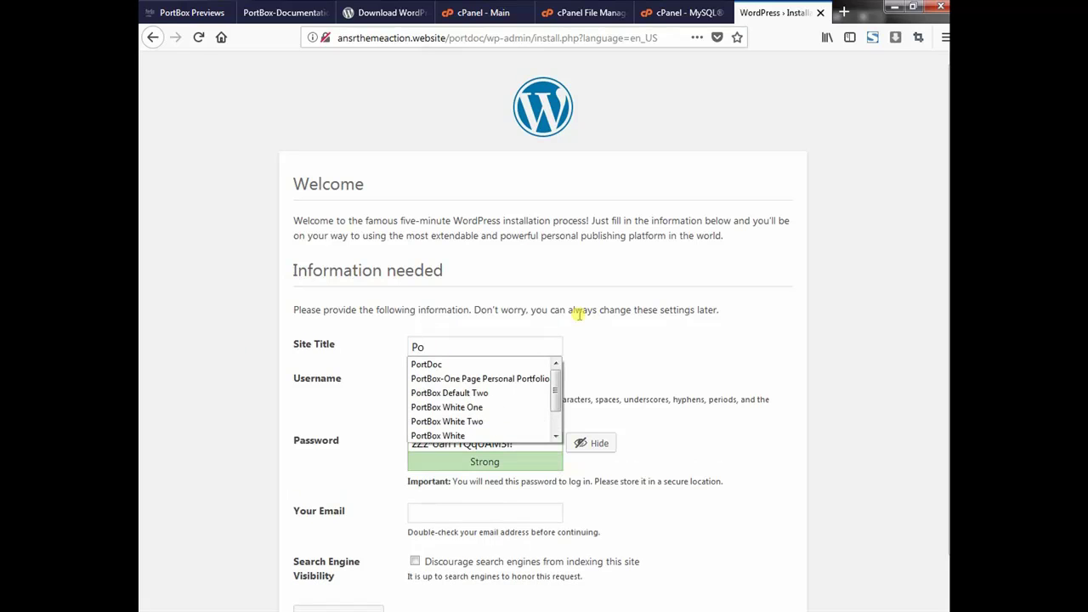
type("rtD")
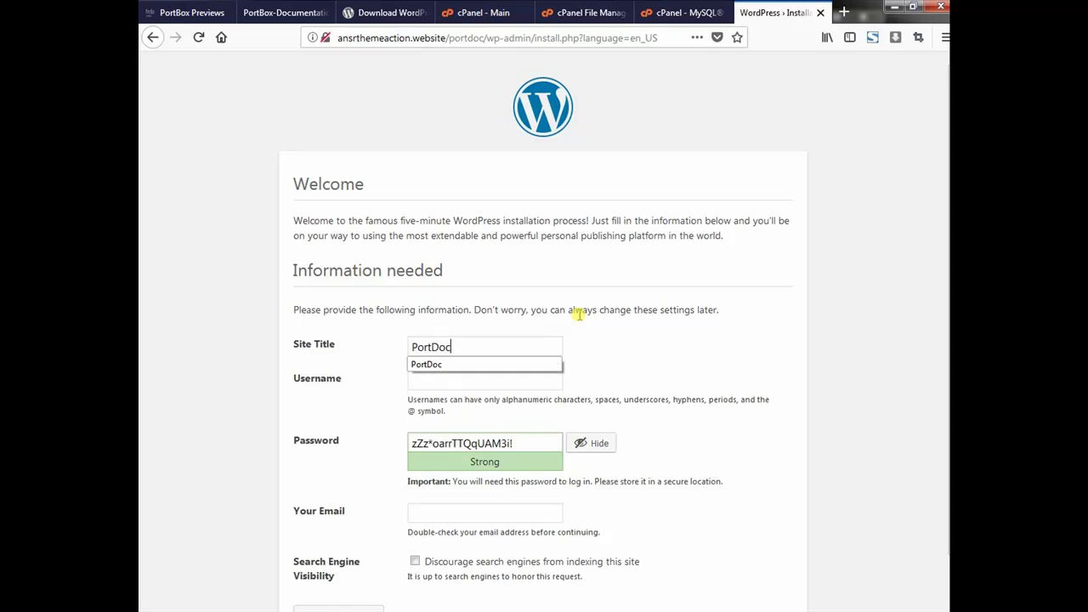
type("oc")
key("Tab")
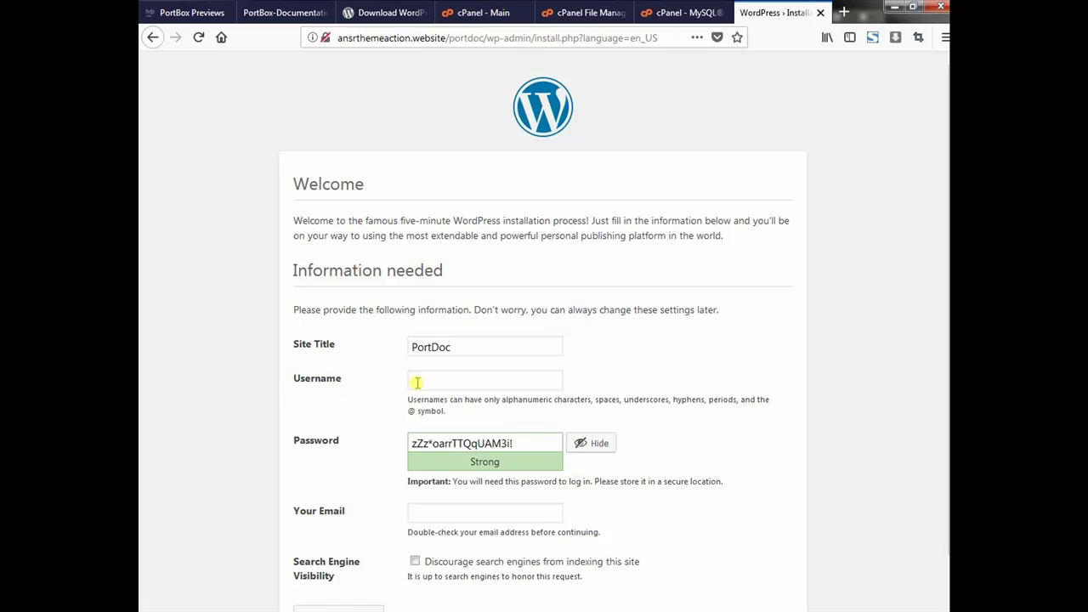
Review the database login details in the Notepad notes against the admin username and password fields, then minimize the notes.
left_click(417, 380)
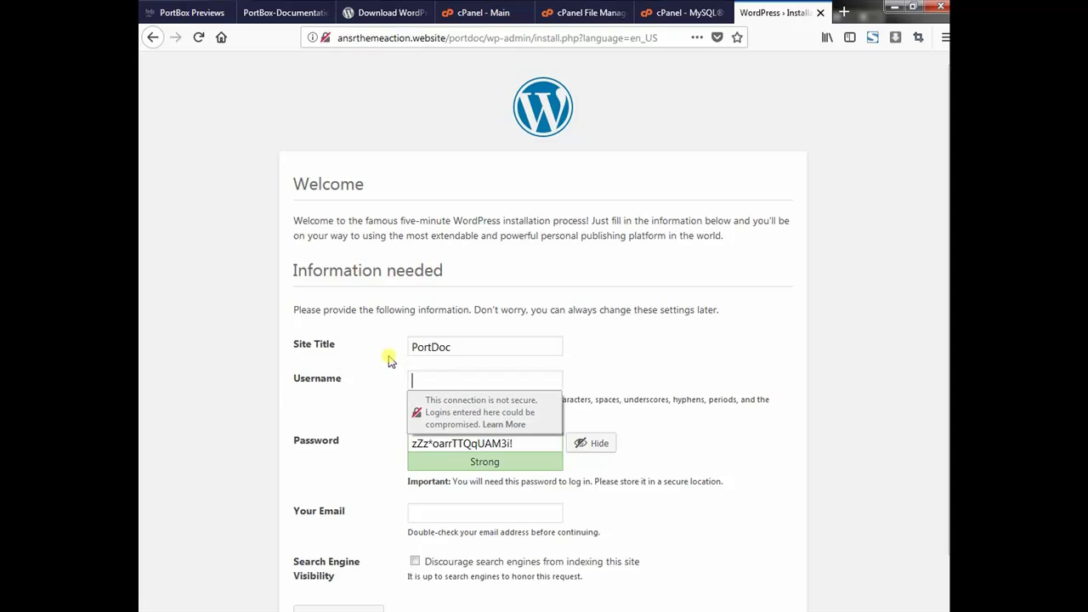
left_click(375, 384)
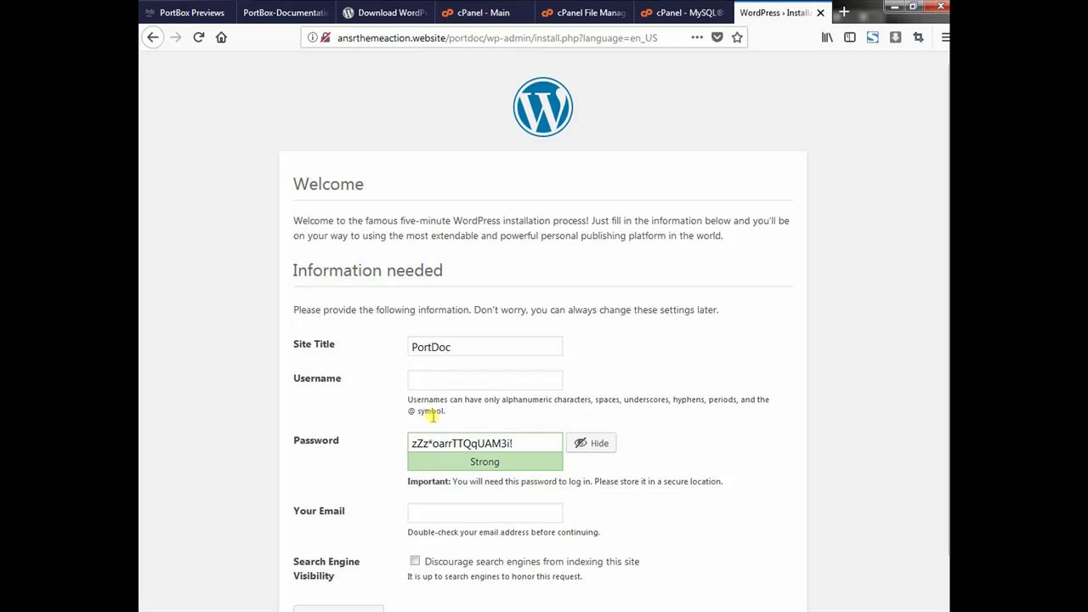
key("alt+Tab")
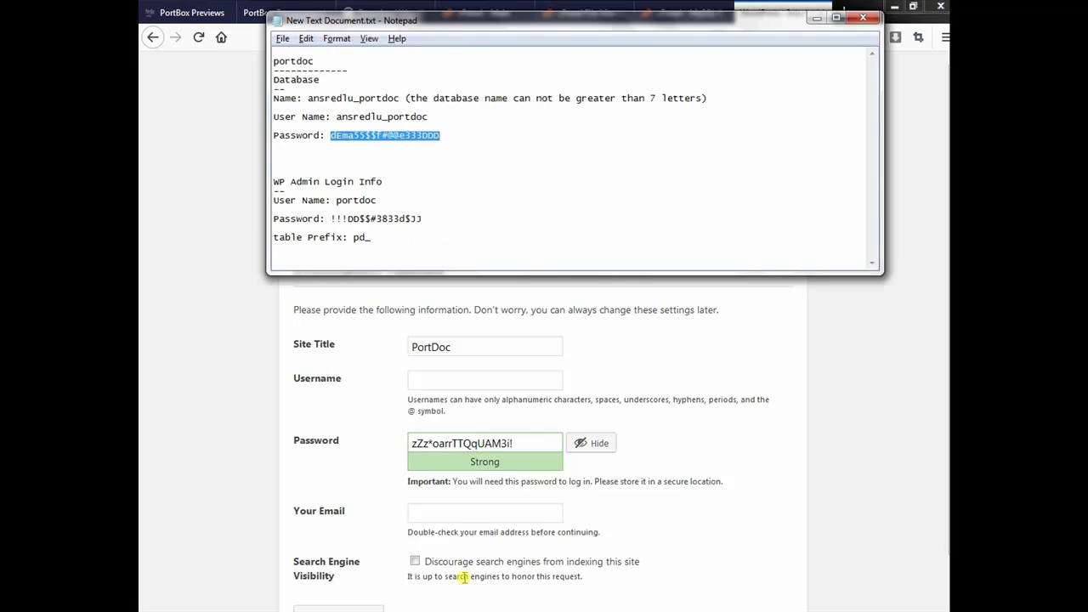
left_click(434, 134)
left_click_drag(435, 135, 265, 85)
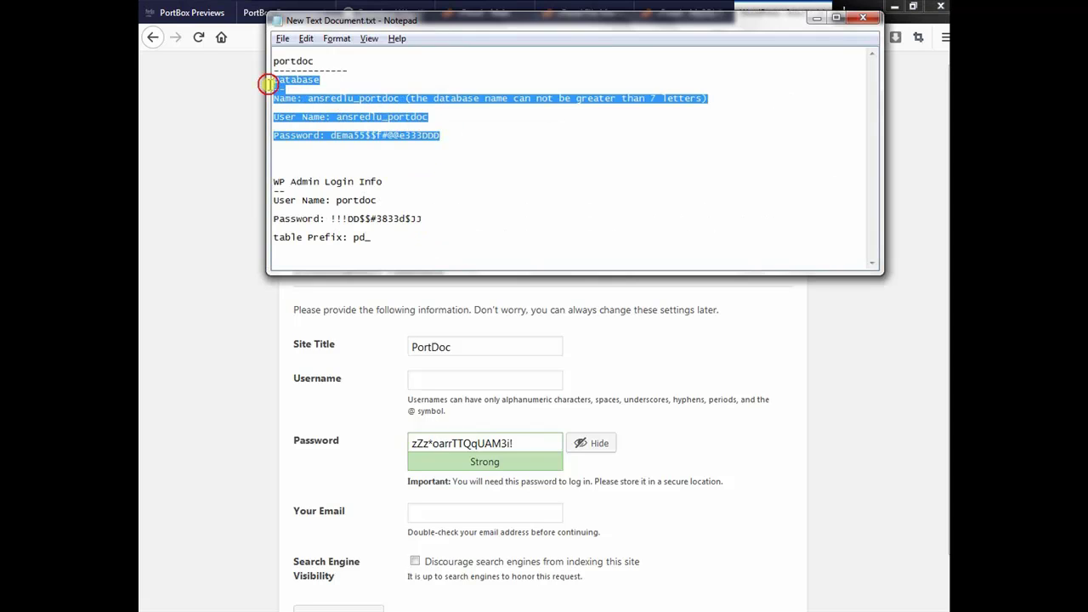
left_click(453, 138)
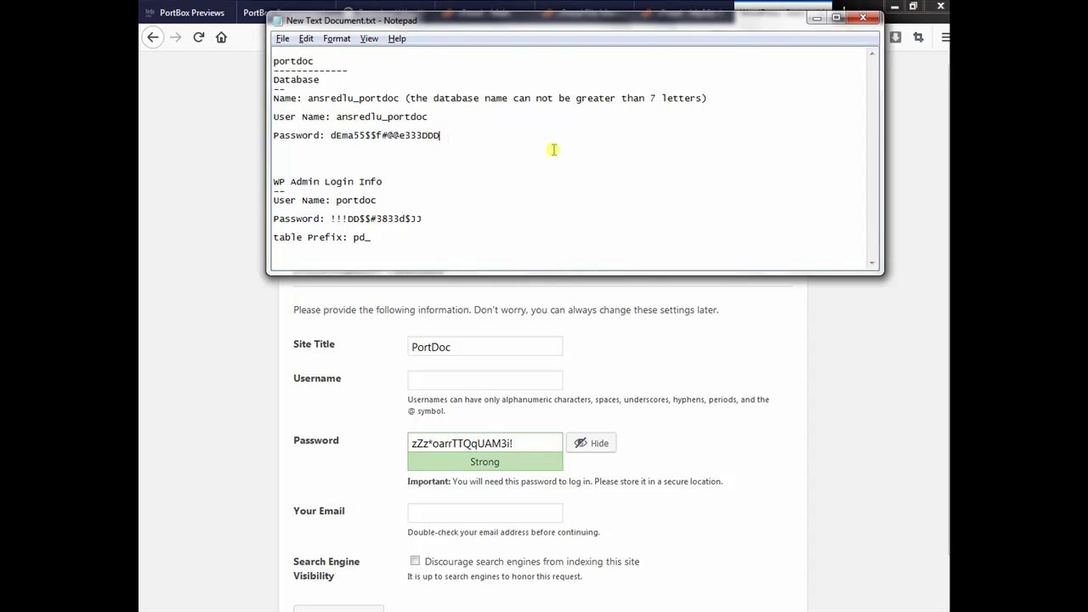
left_click(814, 21)
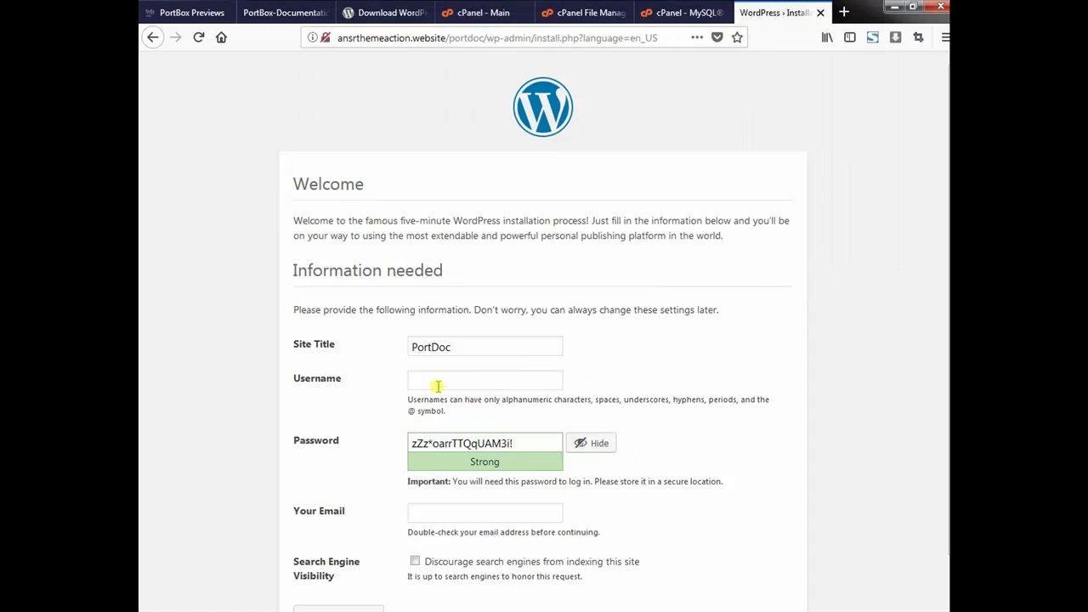
Copy the admin username portdoc from the Notepad notes into the Username field of the WordPress installation form.
left_click(434, 384)
left_click(420, 445)
key("alt+Tab")
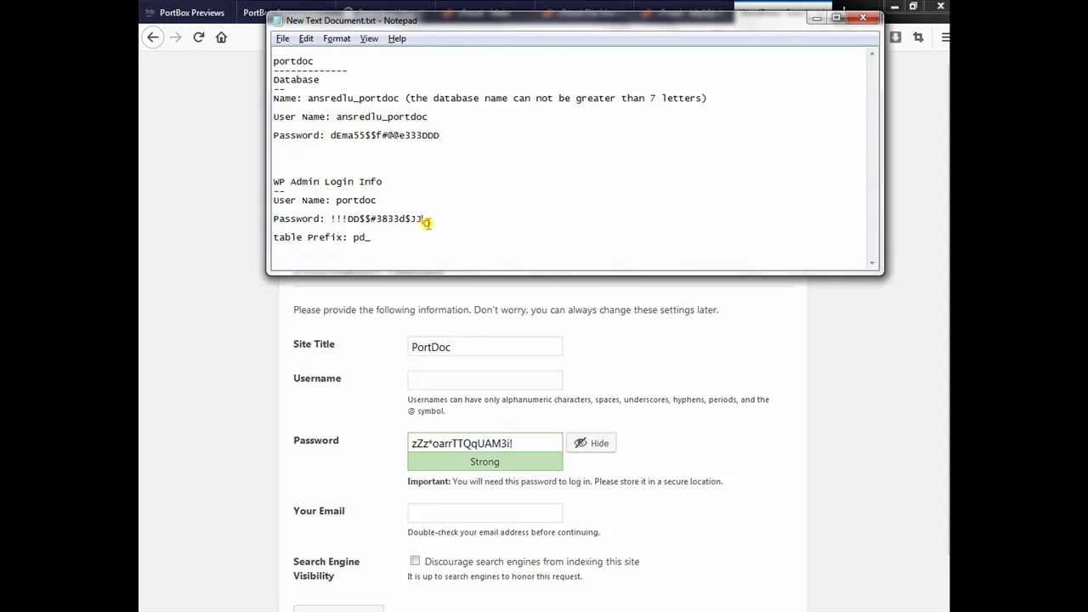
left_click_drag(427, 223, 262, 205)
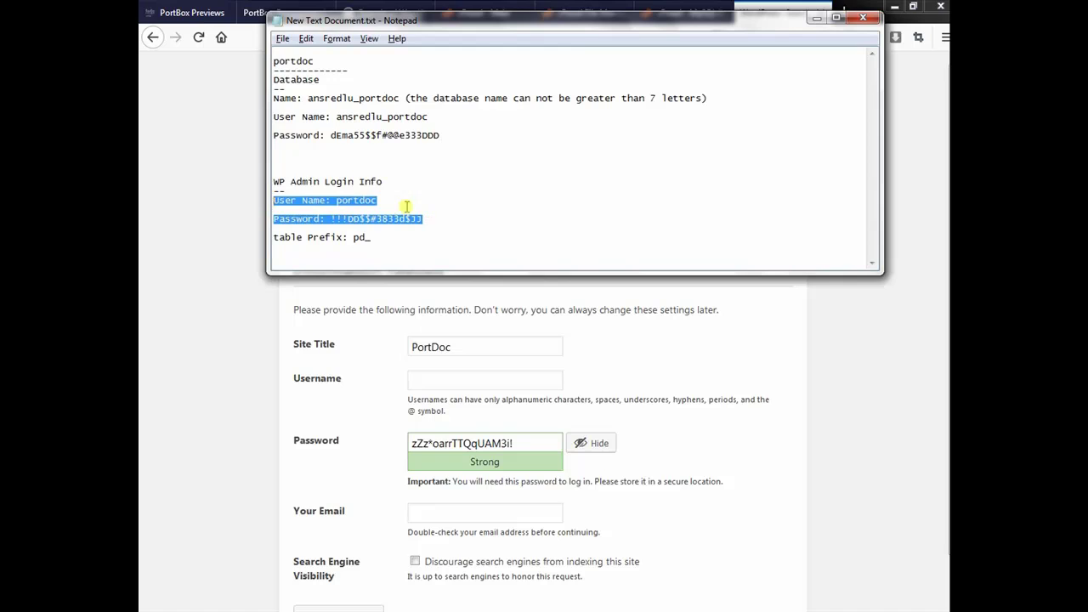
left_click(371, 195)
double_click(360, 198)
key("ctrl+c")
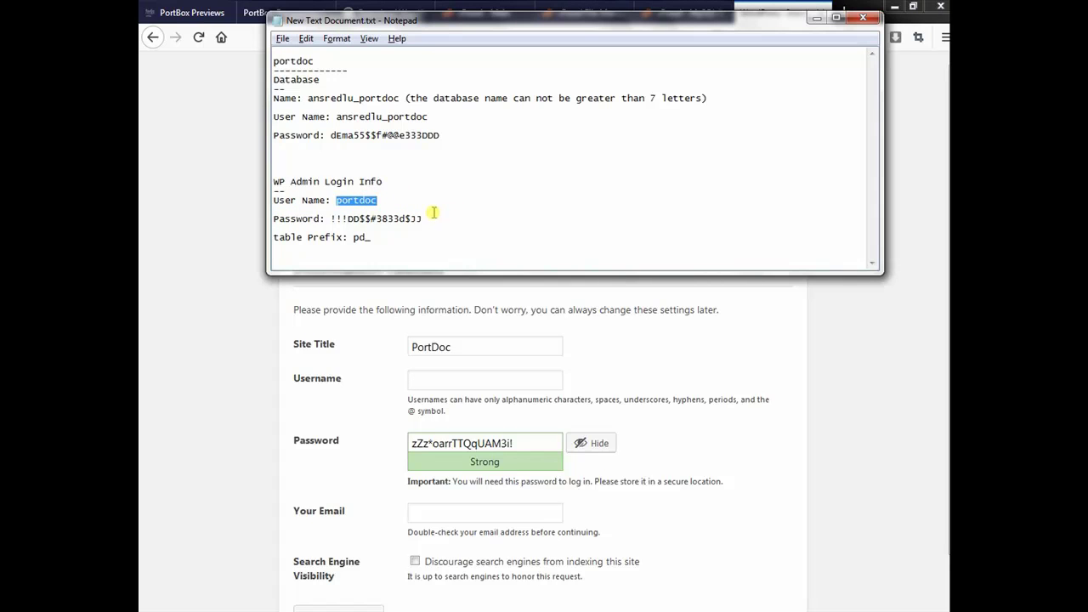
left_click(816, 18)
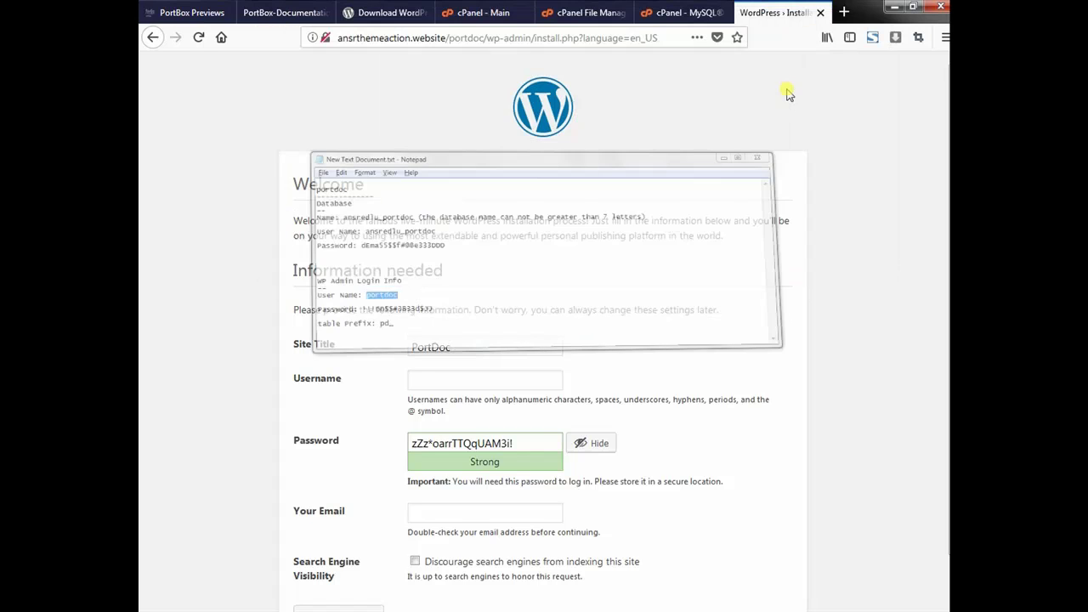
left_click(420, 380)
key("ctrl+v")
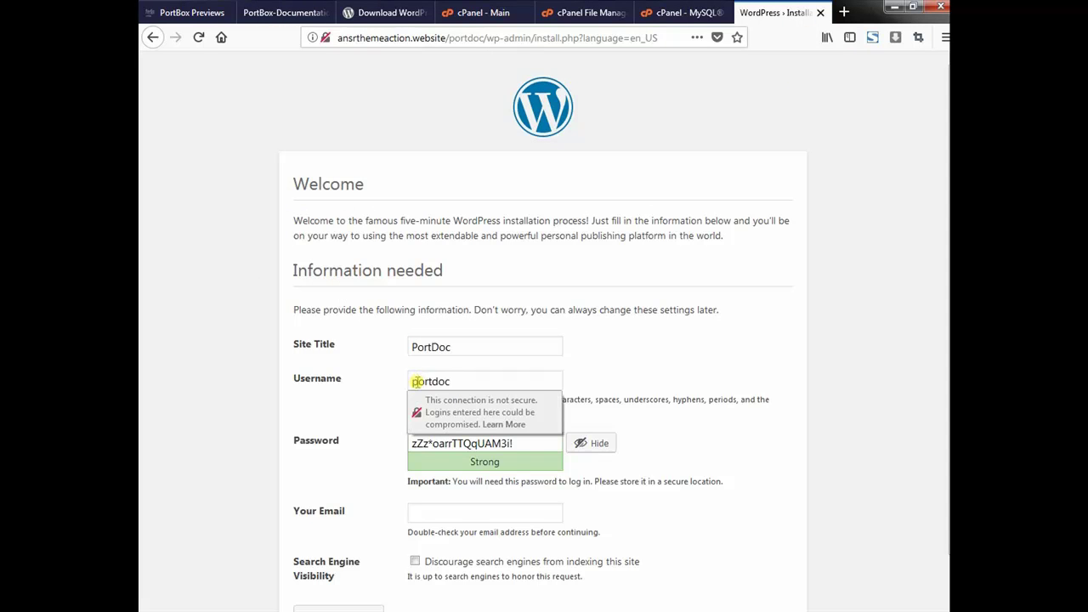
left_click(411, 382)
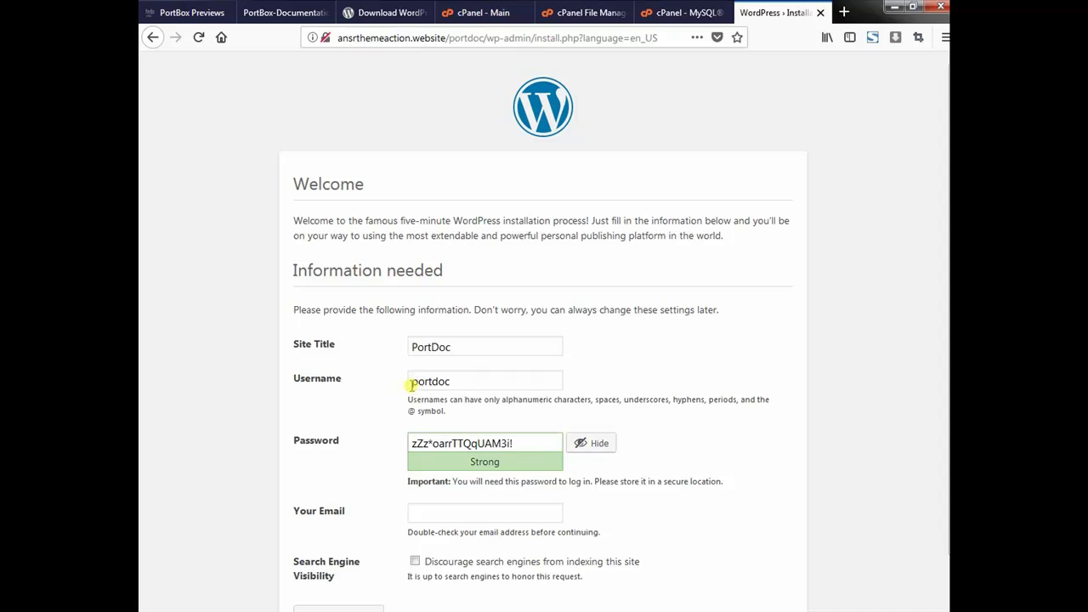
Copy the WP admin password from the Notepad notes into the form's Password field, replacing the generated one.
key("alt+Tab")
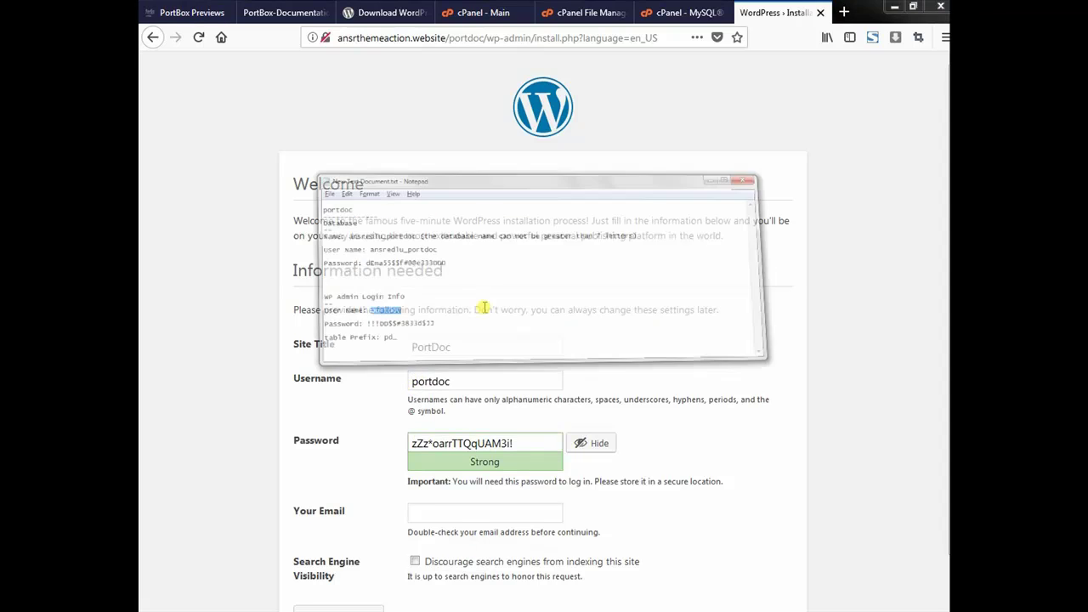
left_click_drag(426, 218, 331, 219)
key("ctrl+c")
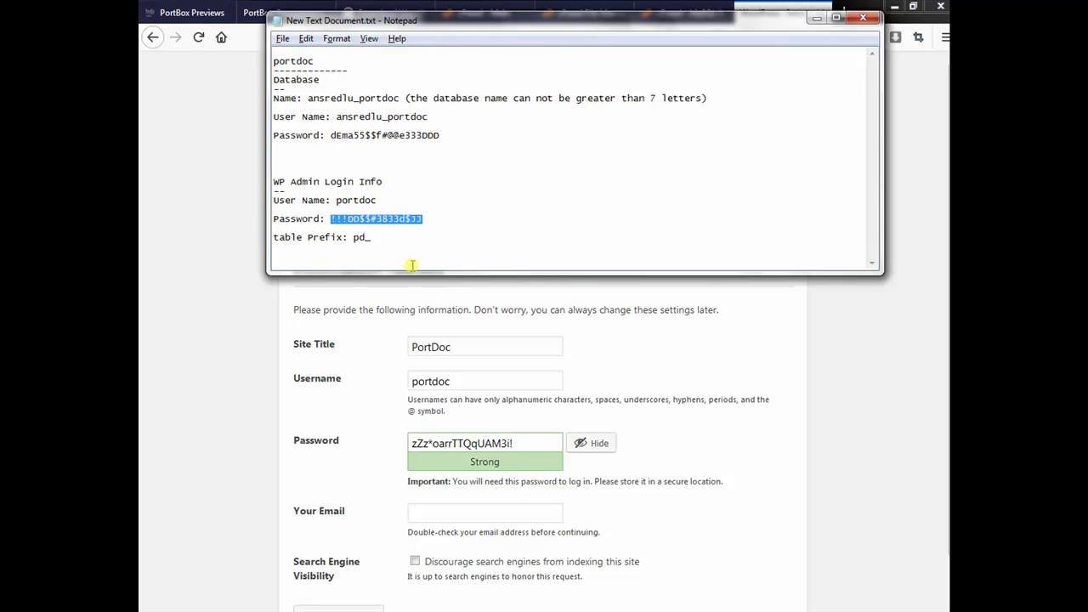
key("alt+Tab")
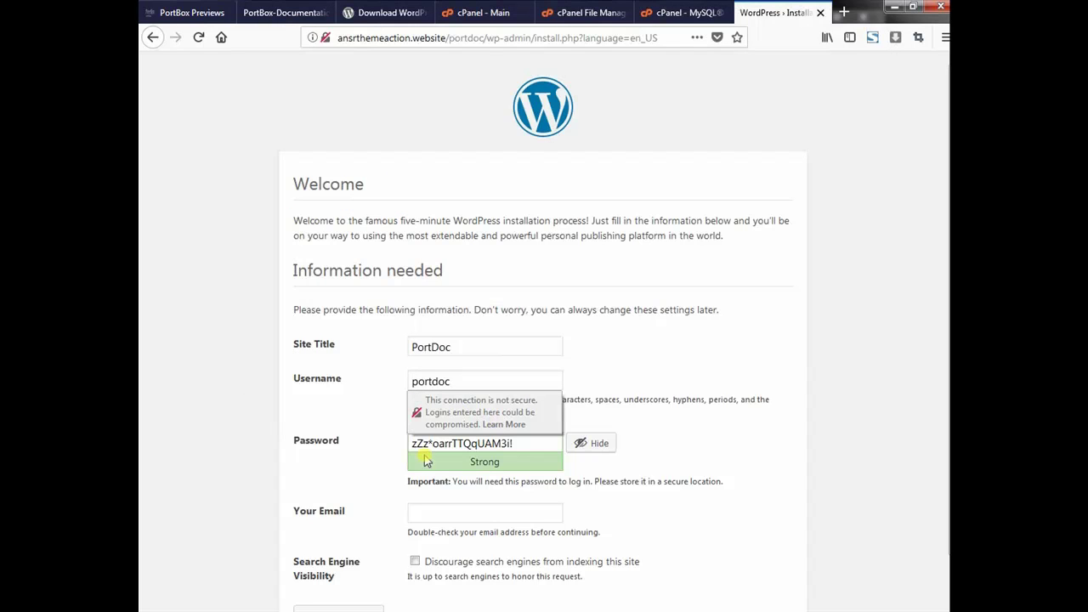
left_click(492, 444)
left_click_drag(515, 443, 387, 445)
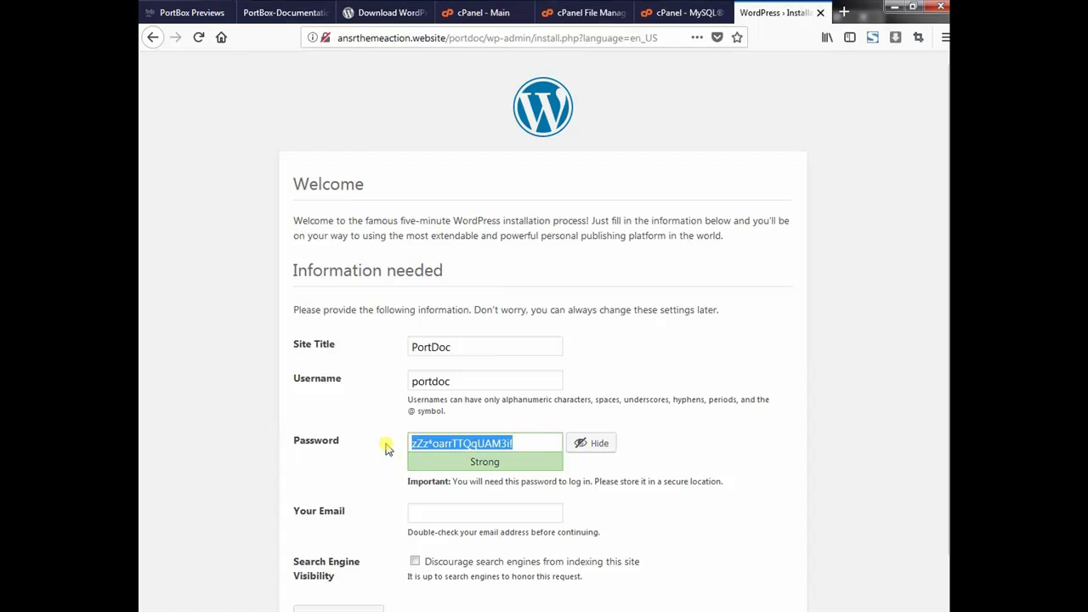
key("ctrl+v")
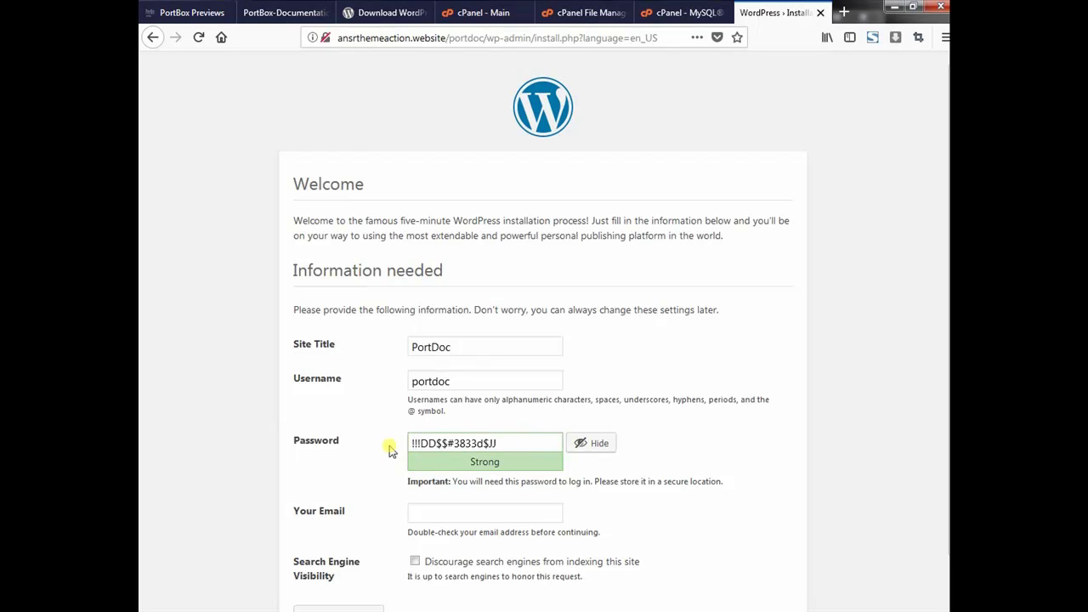
Check the email and password fields, then enable the option discouraging search engines from indexing this site.
left_click(477, 510)
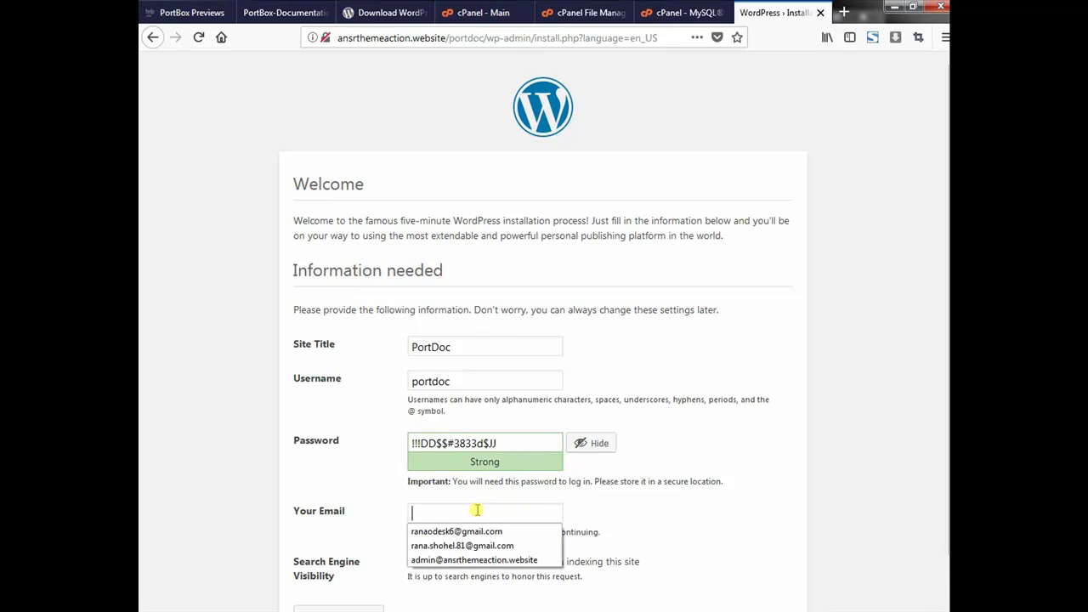
left_click(595, 517)
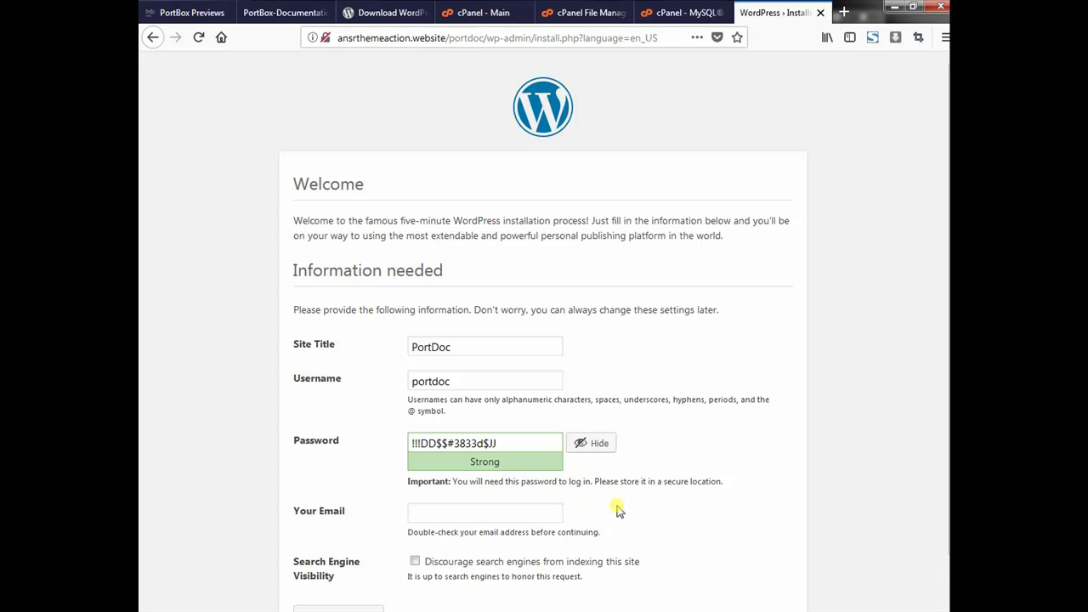
scroll(617, 509, "down", 1)
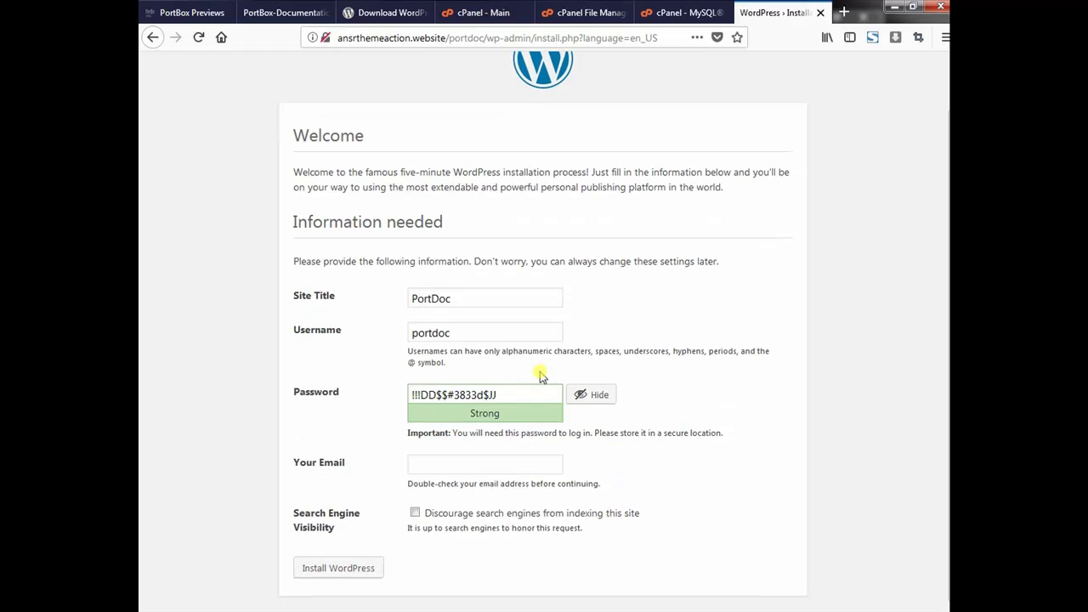
left_click_drag(520, 392, 417, 392)
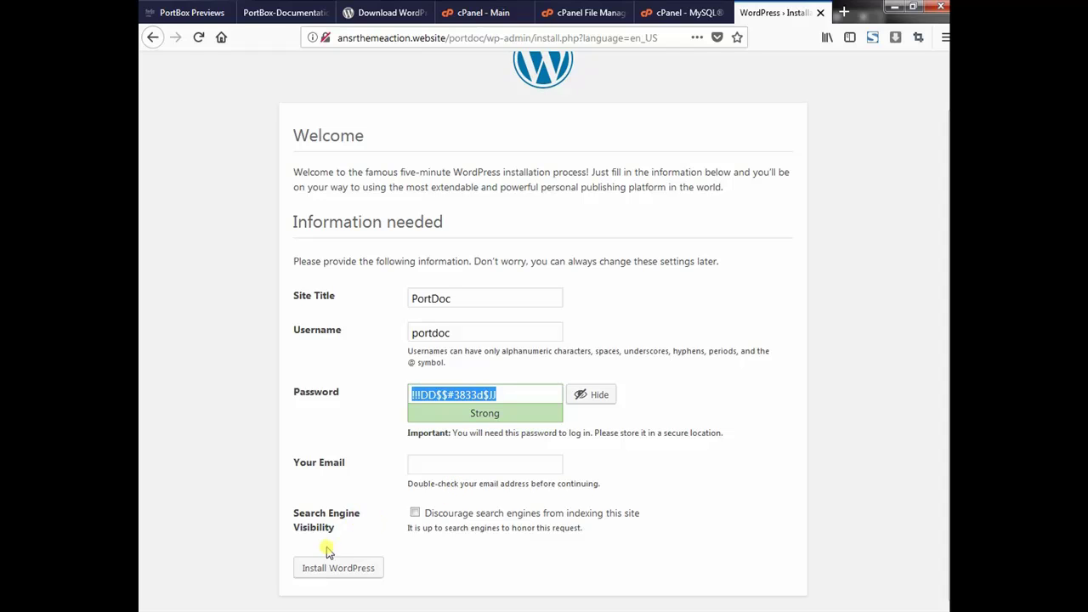
left_click(415, 514)
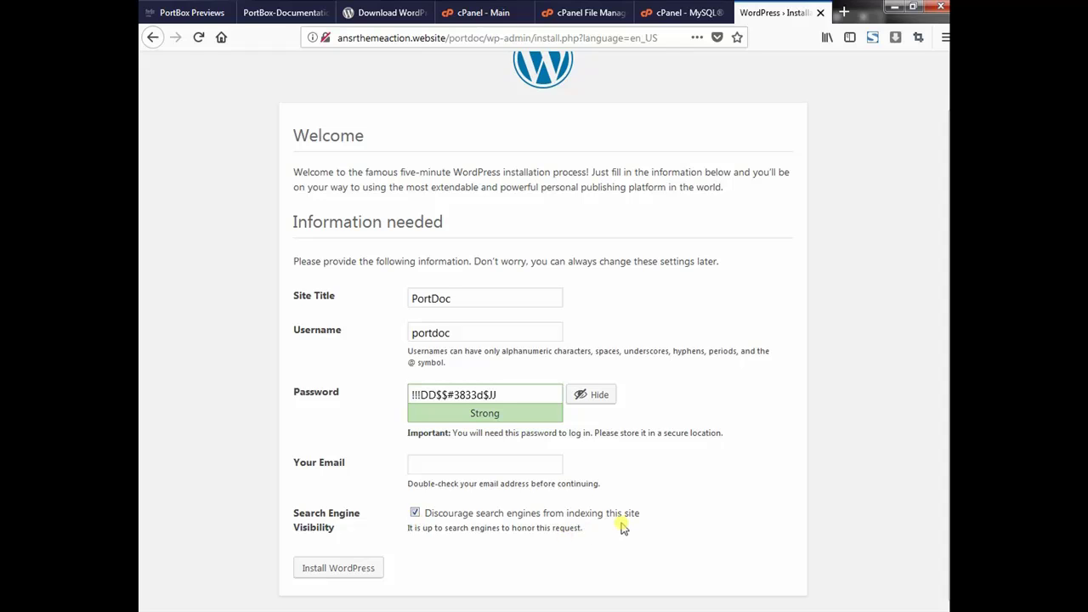
left_click(416, 515)
left_click(415, 516)
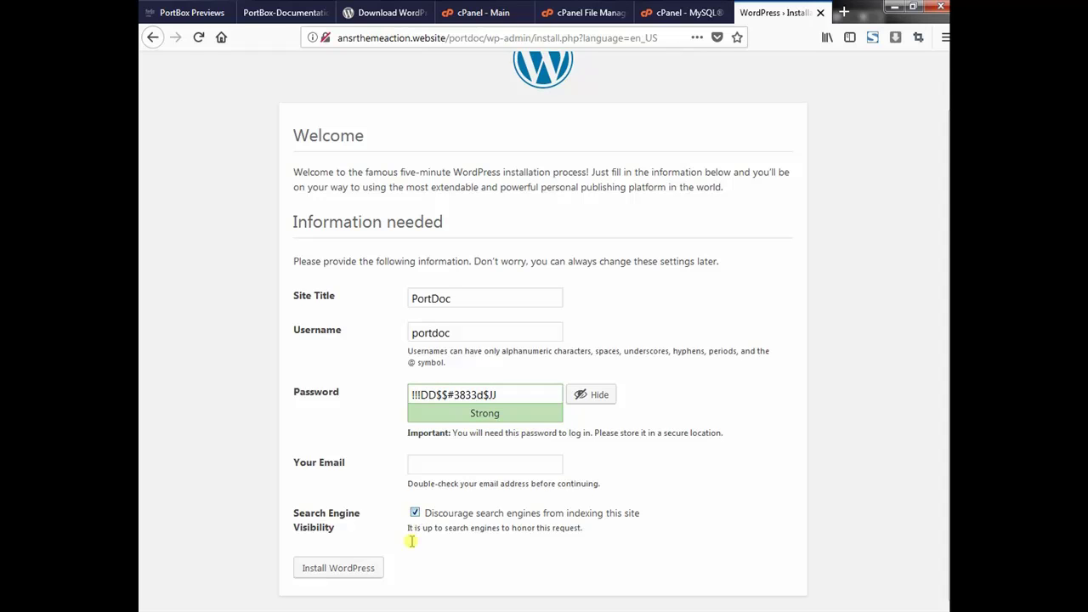
Run the WordPress installation and proceed to the site's login page.
left_click(351, 581)
left_click(322, 343)
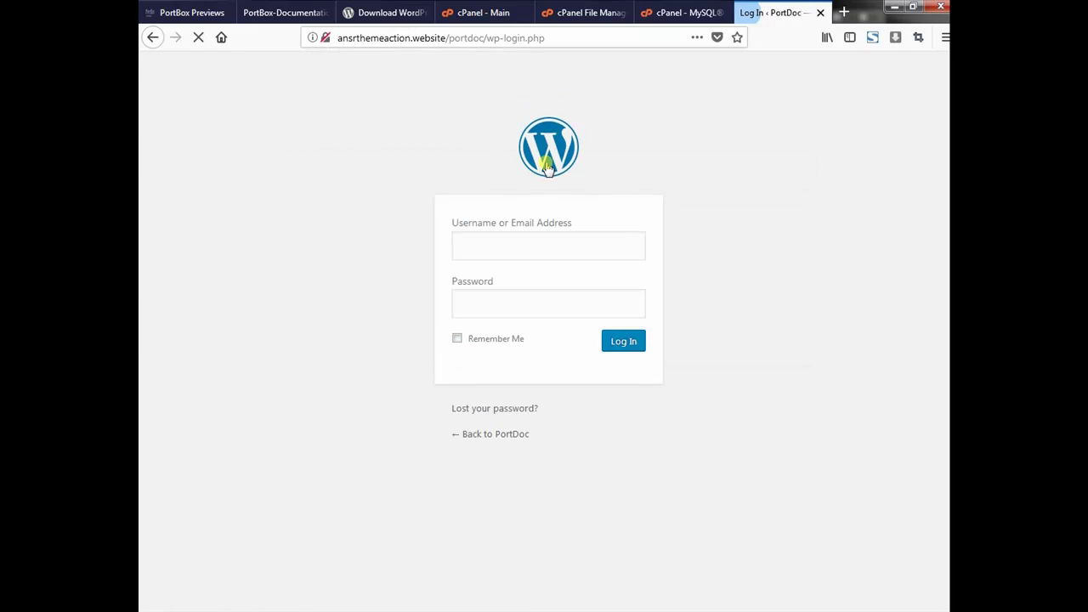
key("Escape")
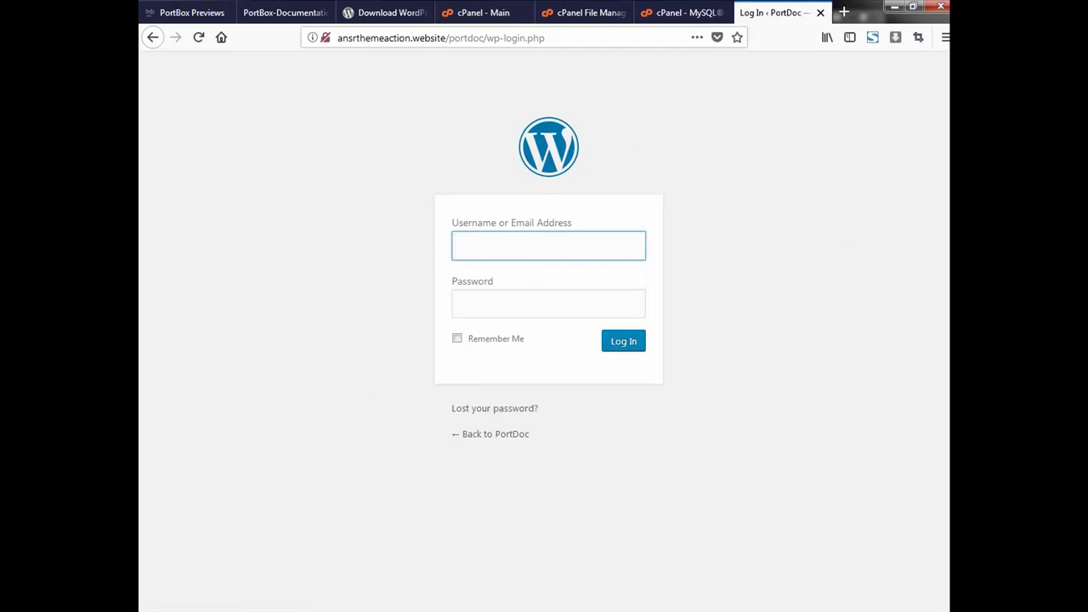
Copy the admin username portdoc from the Notepad notes into the login form's username field.
key("alt+Tab")
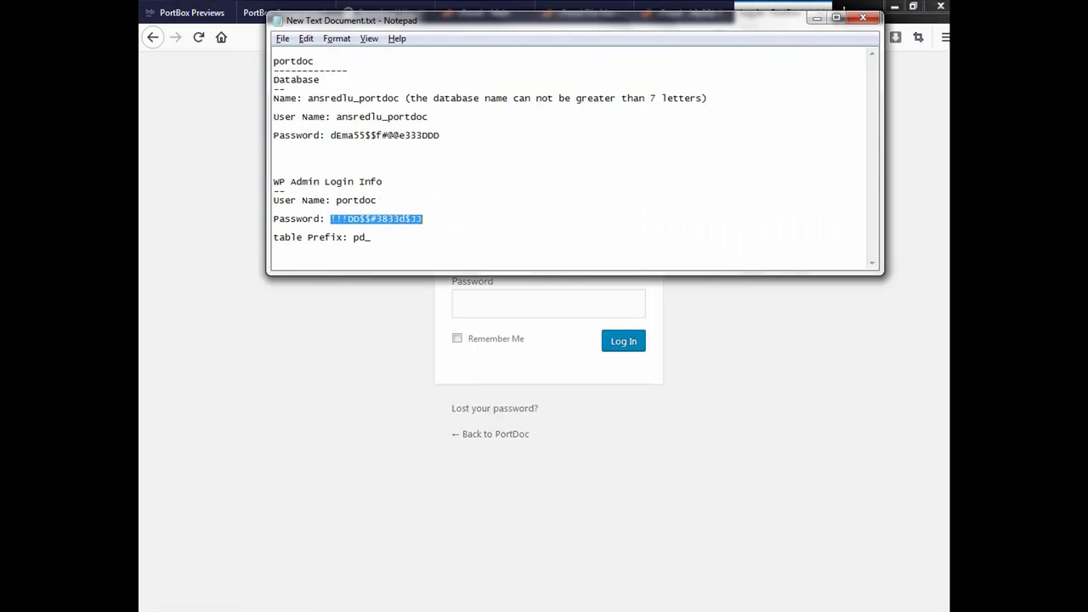
double_click(365, 200)
key("ctrl+c")
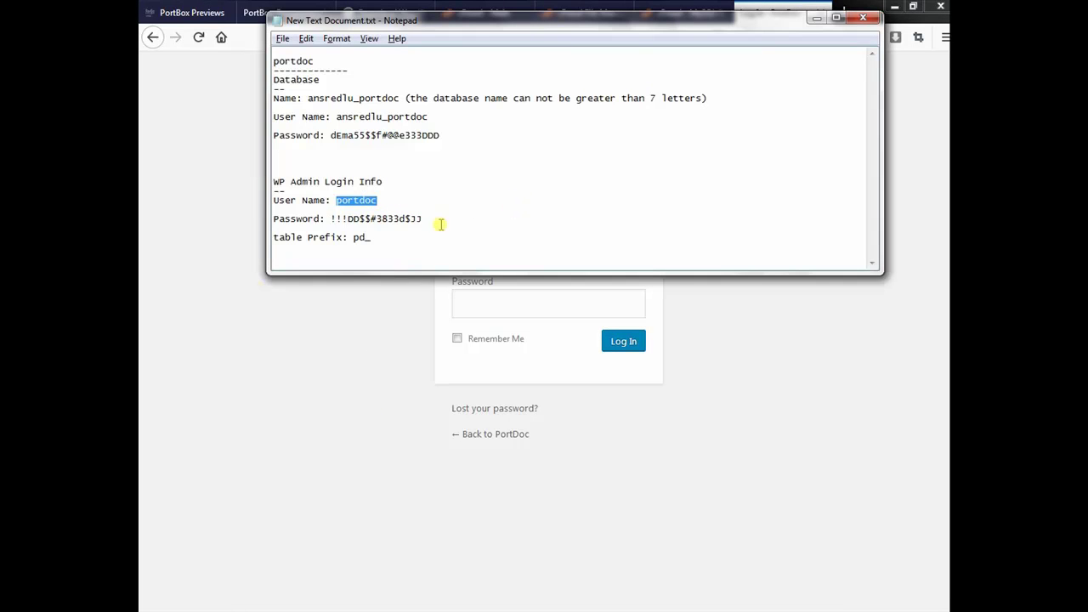
left_click(257, 345)
left_click(495, 249)
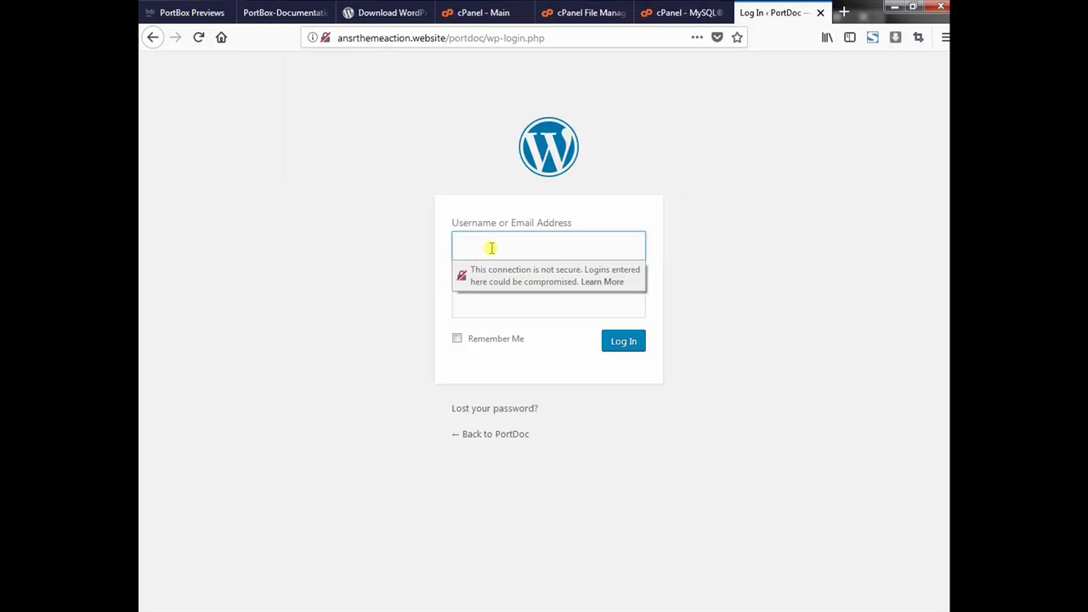
key("ctrl+v")
Copy the WP admin password from the Notepad notes into the login form's Password field.
key("alt+Tab")
left_click_drag(425, 219, 333, 219)
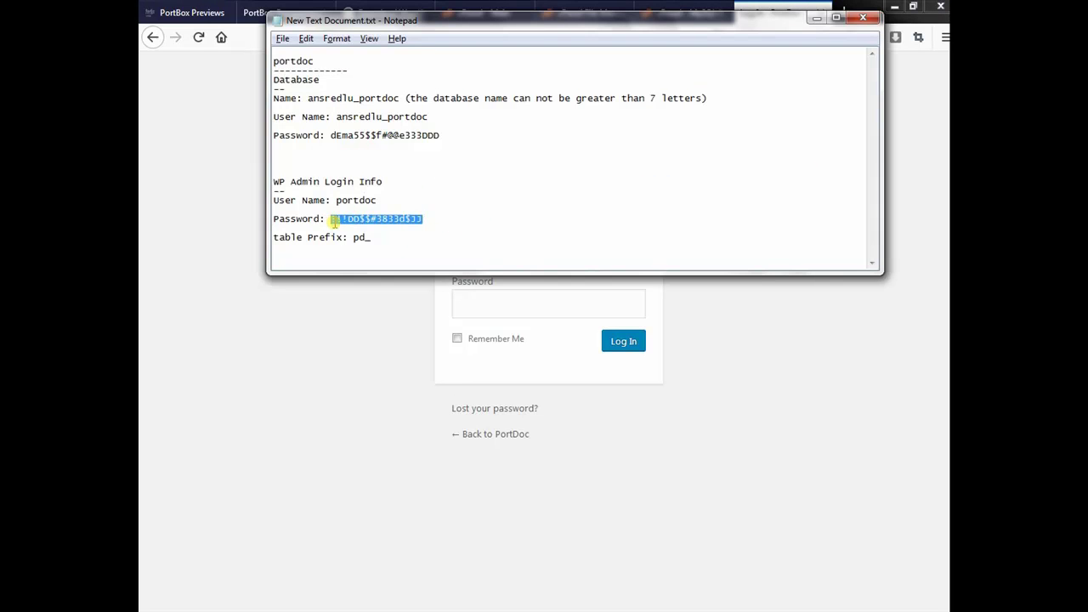
key("ctrl+c")
key("alt+Tab")
left_click(481, 297)
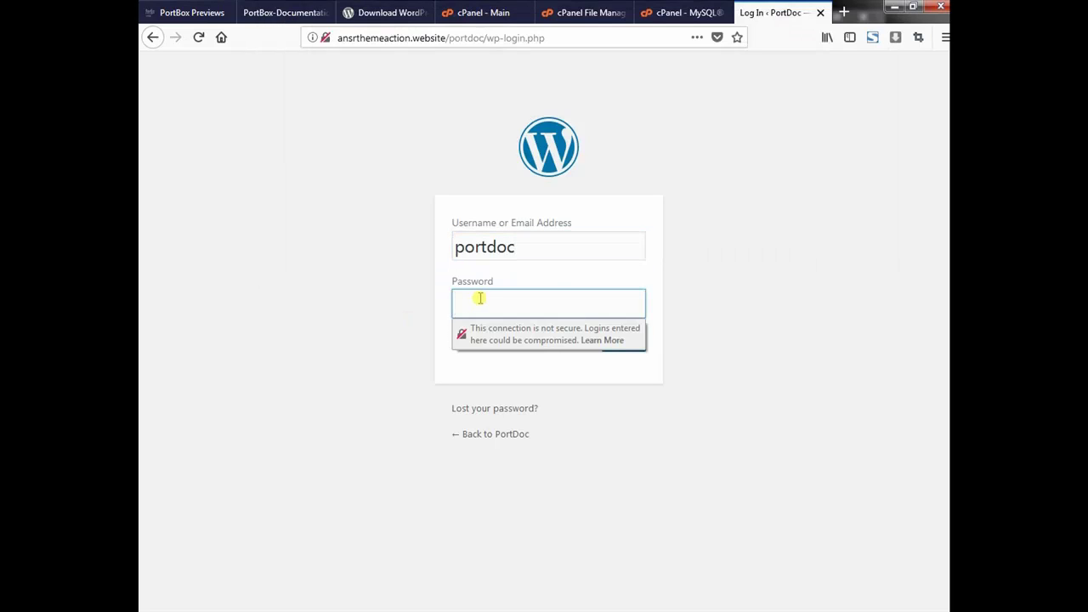
key("ctrl+v")
Review the database and WP admin login details in the Notepad notes, then log in to the WordPress dashboard.
key("alt+Tab")
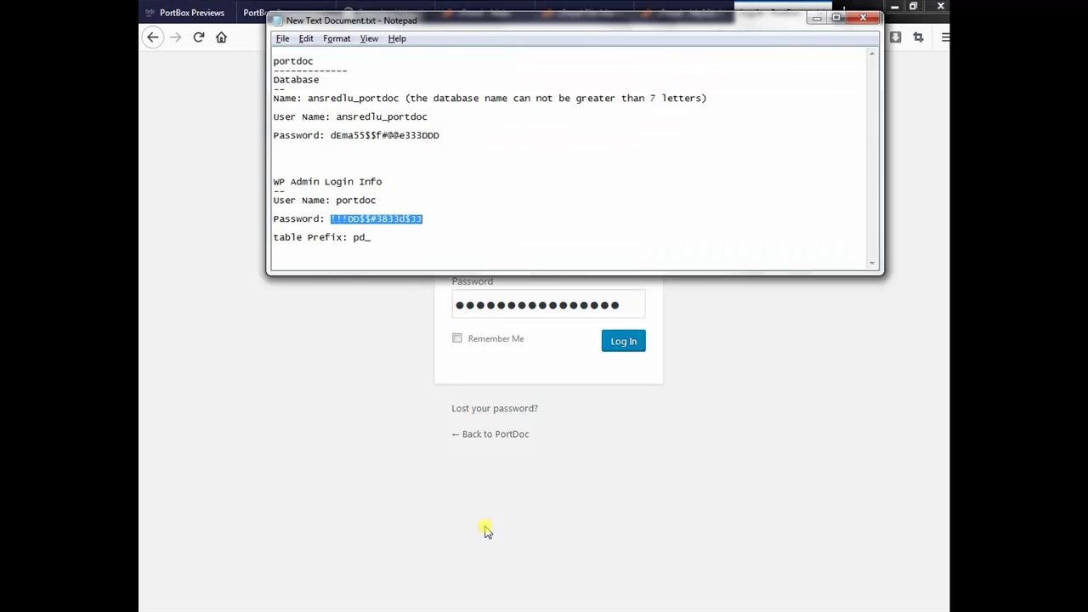
left_click_drag(441, 136, 273, 86)
left_click(394, 236)
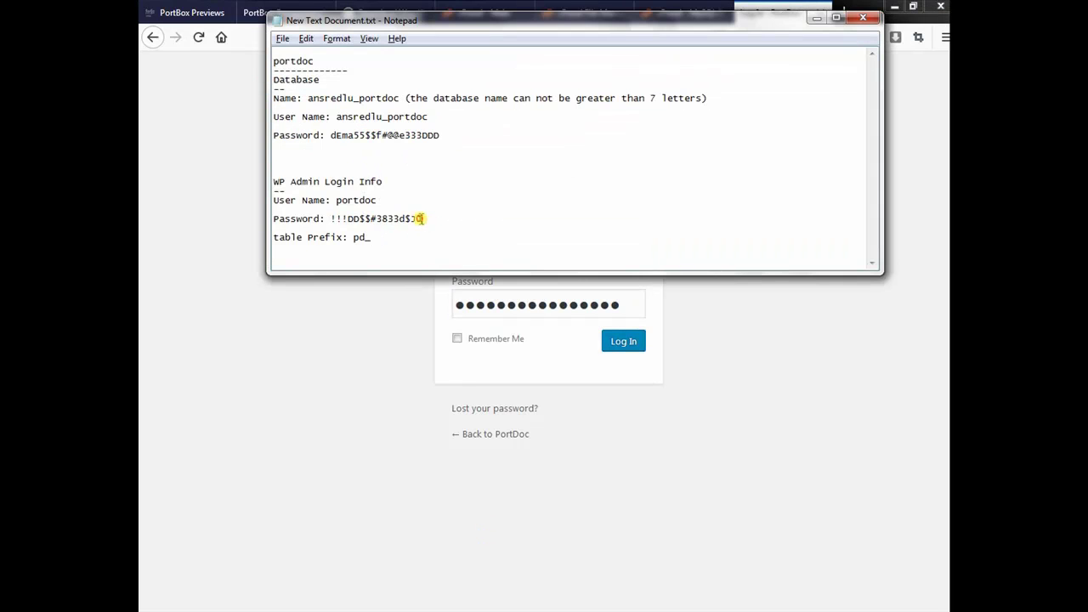
left_click_drag(420, 220, 263, 202)
left_click(231, 214)
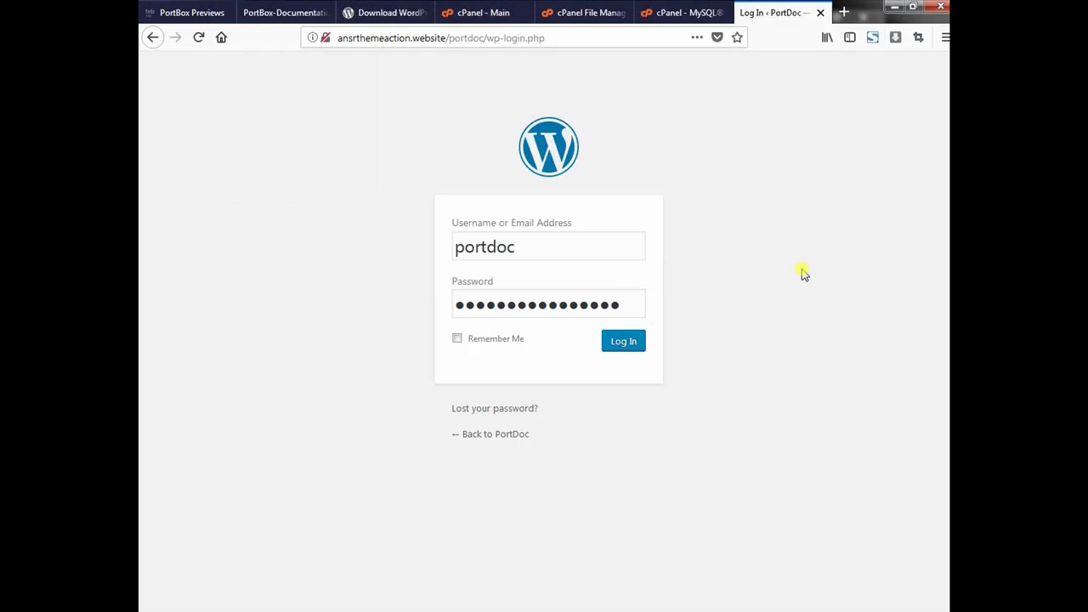
left_click(624, 343)
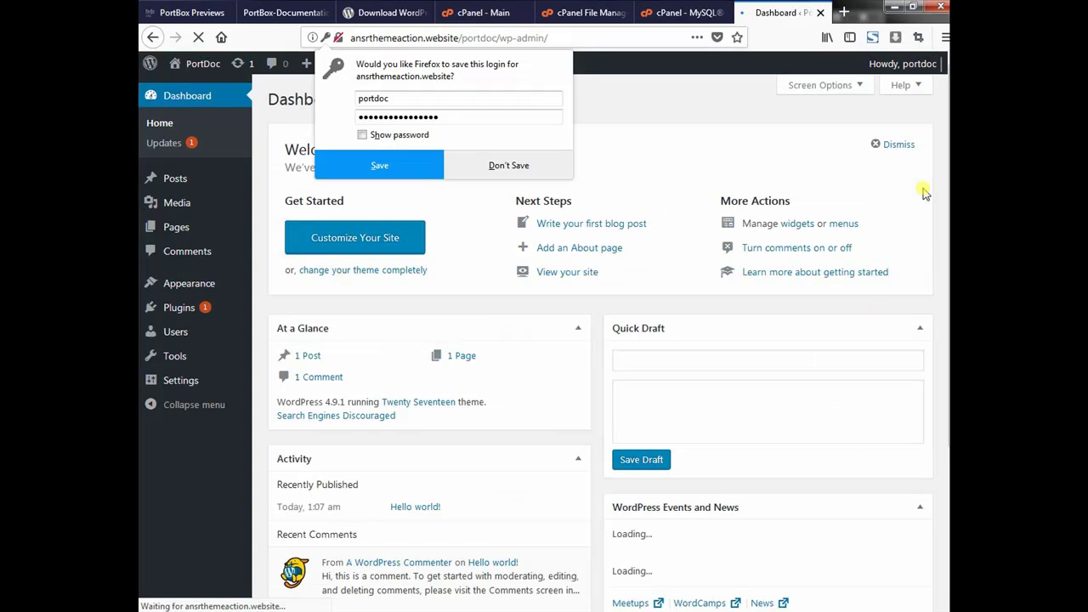
left_click(322, 42)
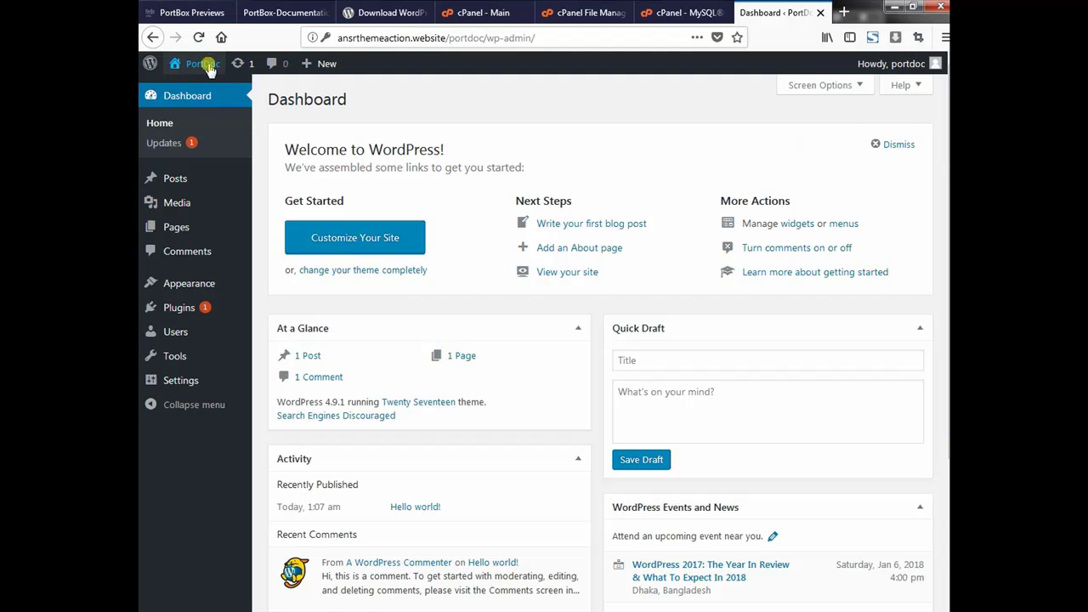
Open the PortDoc site in a new browser tab to view its front page, then return to the PortBox Previews page.
mouse_move(210, 71)
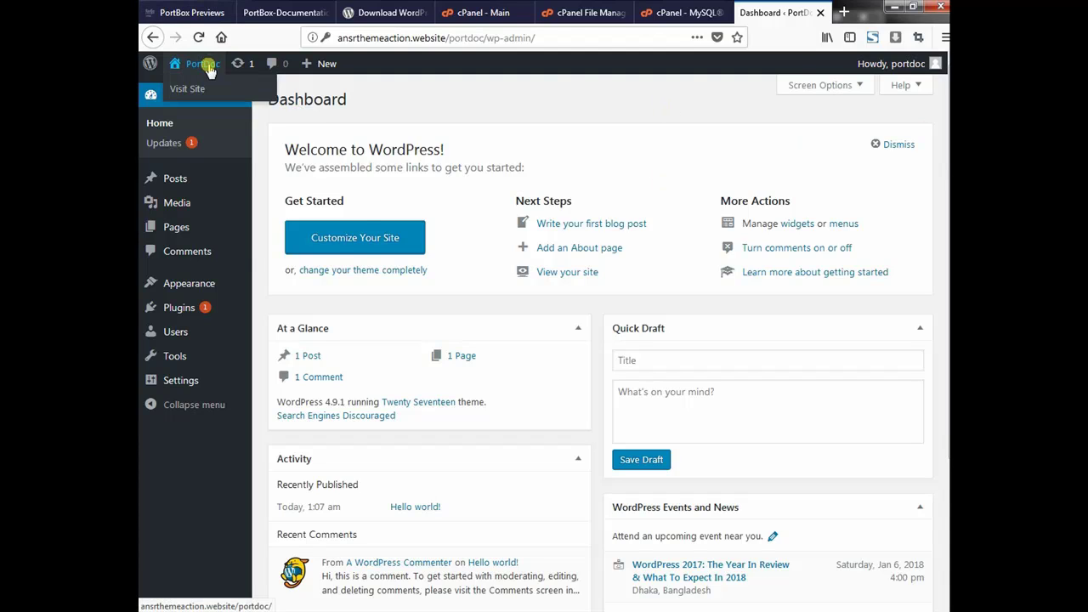
middle_click(210, 70)
mouse_move(199, 177)
left_click(789, 11)
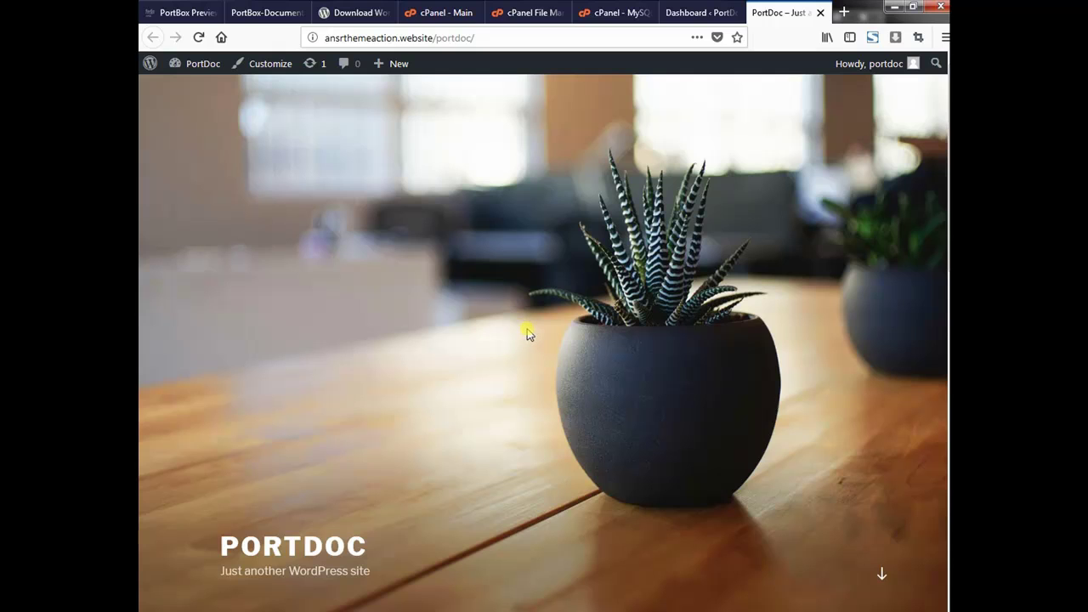
left_click(192, 14)
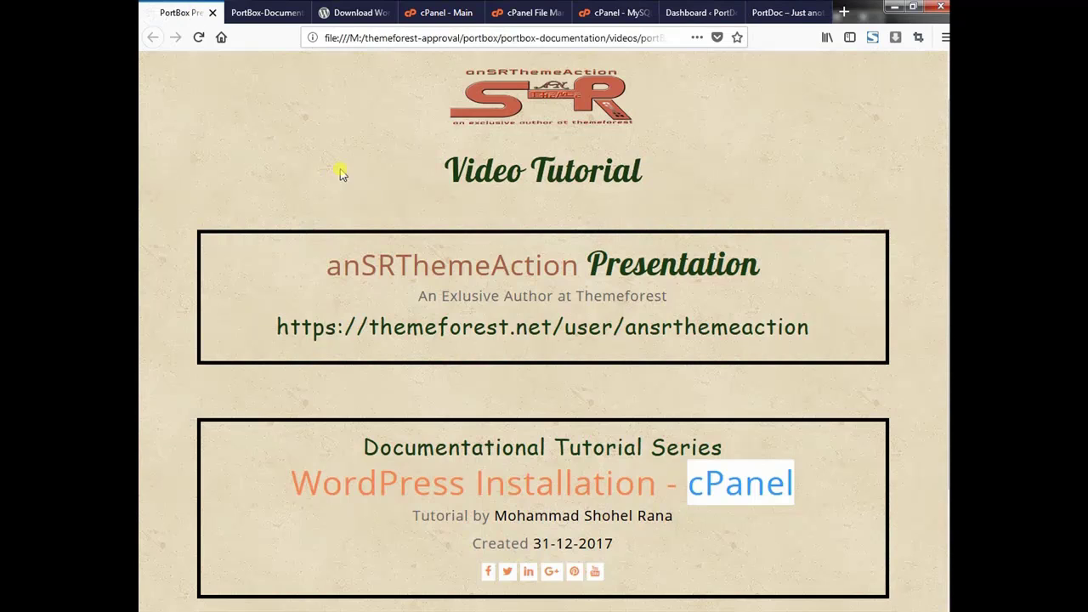